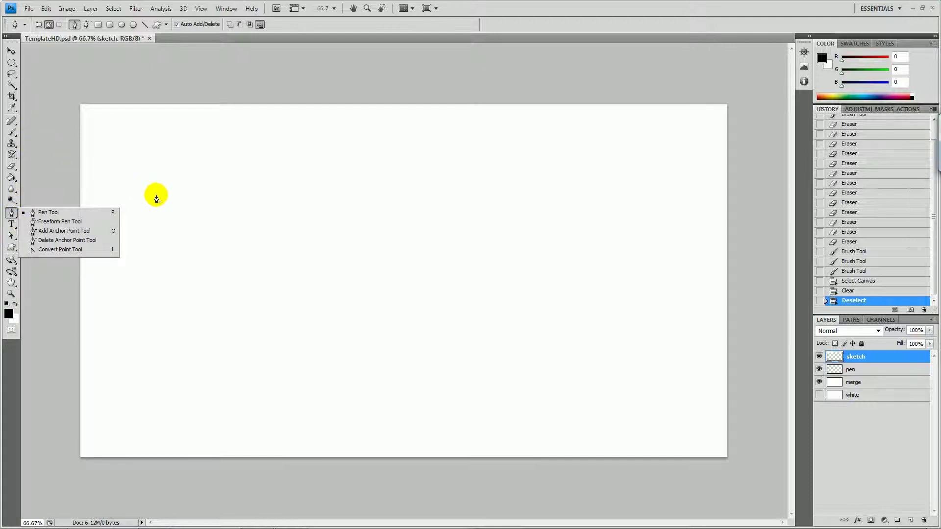
Step: Prepare the sketch layer for brush drawing, viewing the canvas at 100% with the grid shown
{"action": "key", "text": "b"}
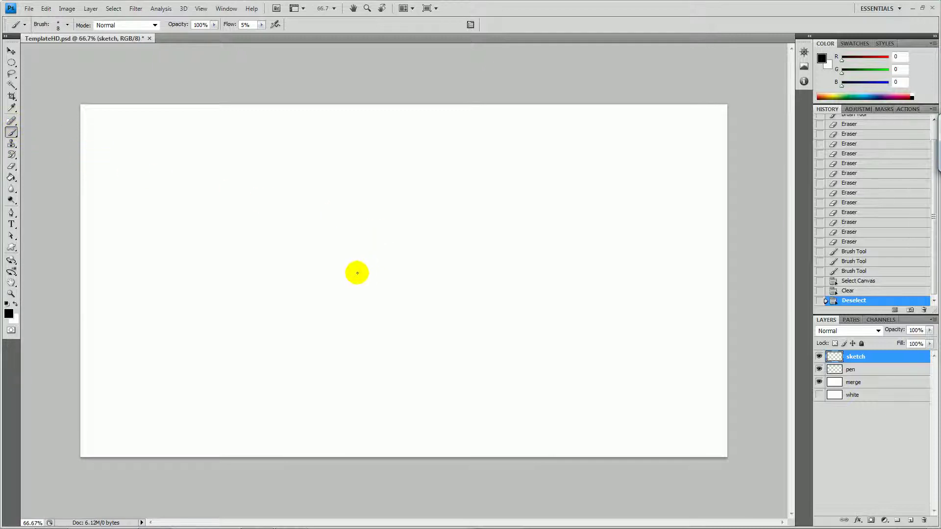
{"action": "key", "text": "ctrl+1"}
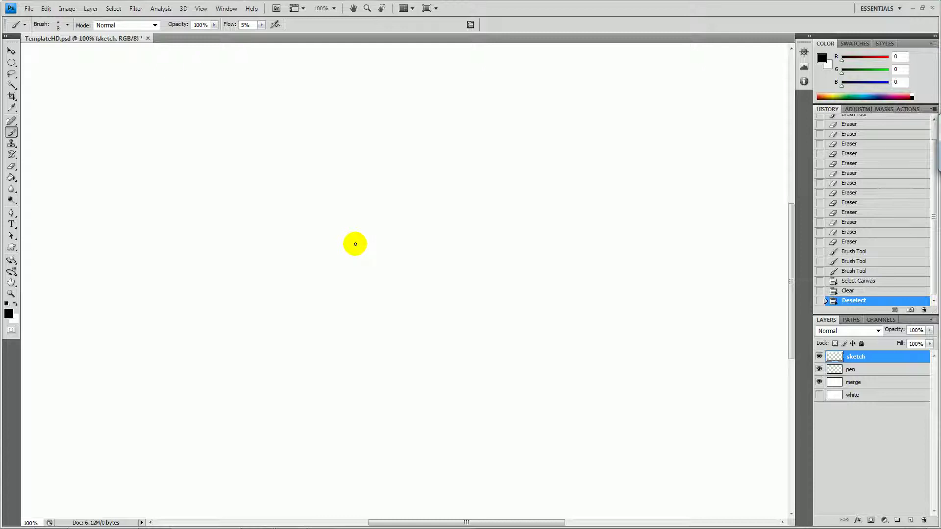
{"action": "key", "text": "ctrl+apostrophe"}
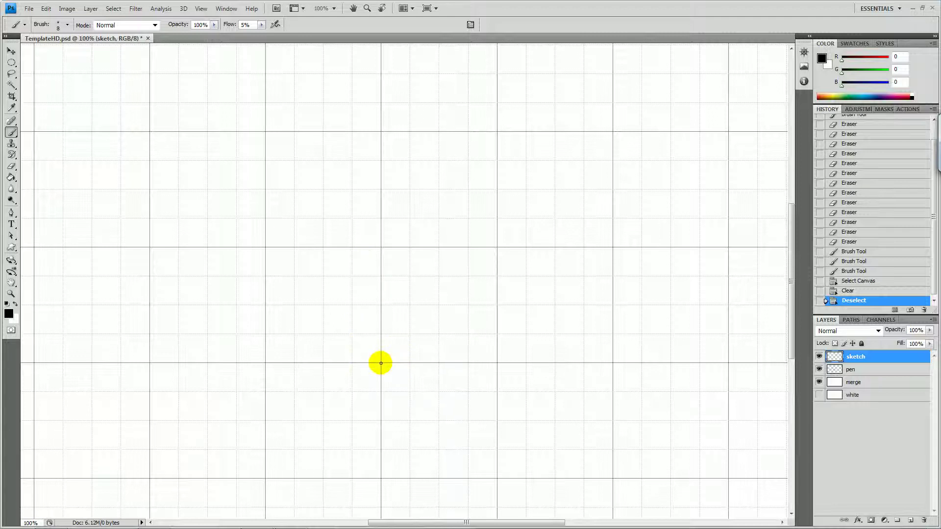
Step: Brush light strokes running up and left from a grid intersection to start the heart's bottom tip
{"action": "left_click", "coordinate": [381, 363]}
{"action": "left_click", "coordinate": [380, 363]}
{"action": "left_click", "coordinate": [377, 357]}
{"action": "left_click_drag", "start_coordinate": [373, 352], "coordinate": [358, 338]}
{"action": "left_click_drag", "start_coordinate": [358, 339], "coordinate": [379, 363]}
{"action": "left_click_drag", "start_coordinate": [379, 362], "coordinate": [362, 343]}
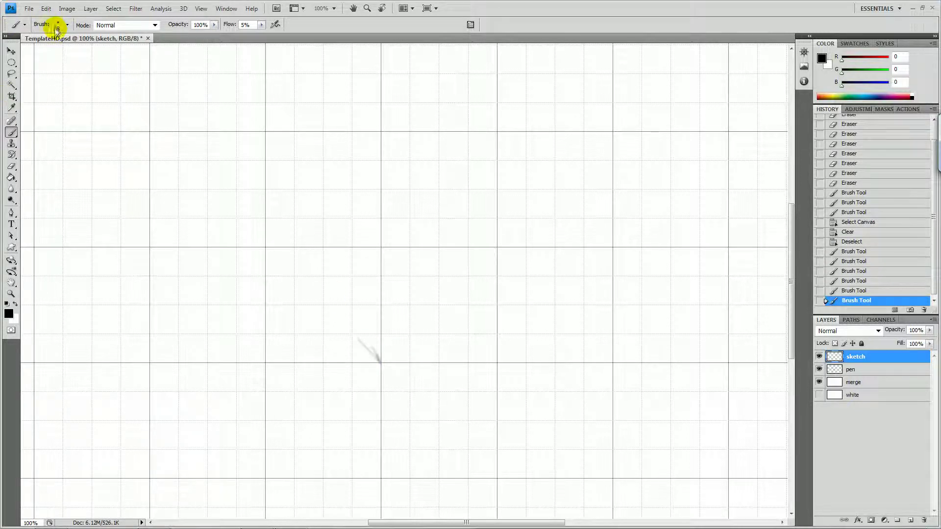
Step: Compare brush flows by scribbling one test stroke at 5% and another at 100%
{"action": "left_click", "coordinate": [244, 25]}
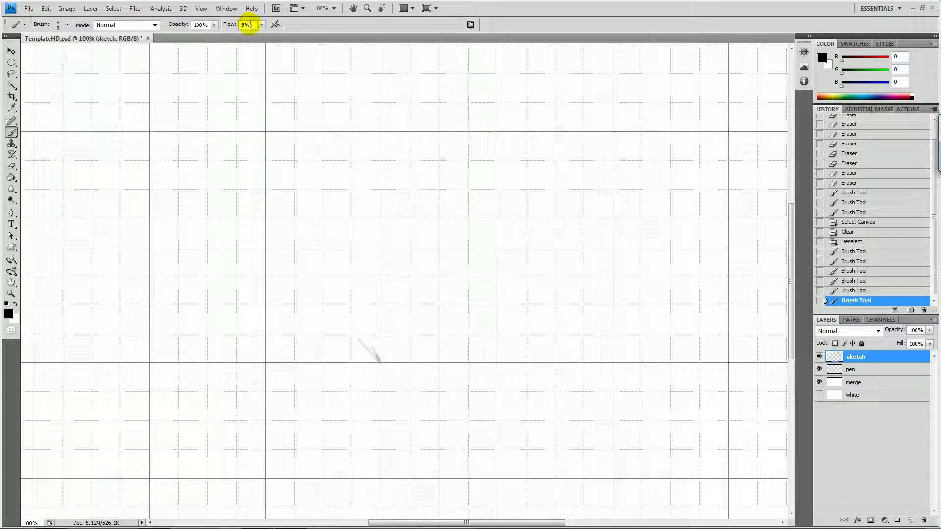
{"action": "mouse_move", "coordinate": [175, 236]}
{"action": "left_mouse_down"}
{"action": "mouse_move", "coordinate": [183, 216]}
{"action": "mouse_move", "coordinate": [220, 271]}
{"action": "left_mouse_up"}
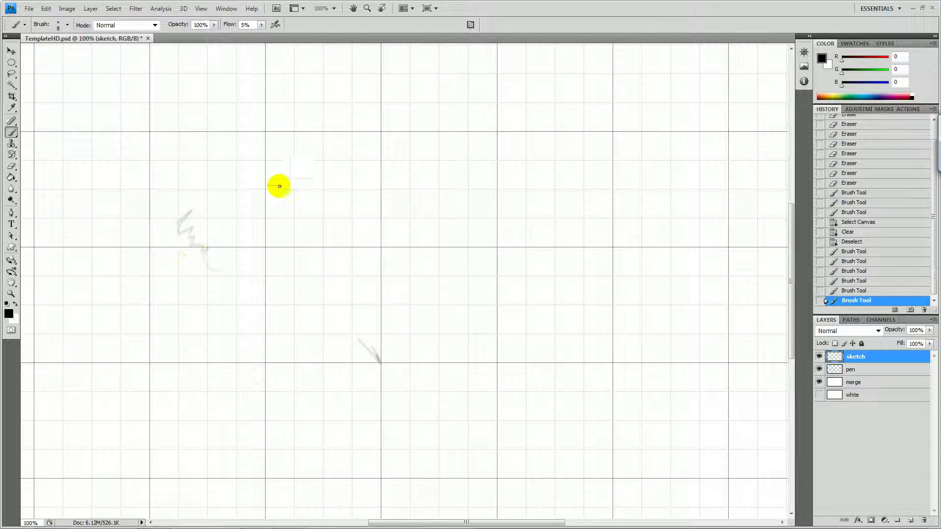
{"action": "left_click", "coordinate": [254, 26]}
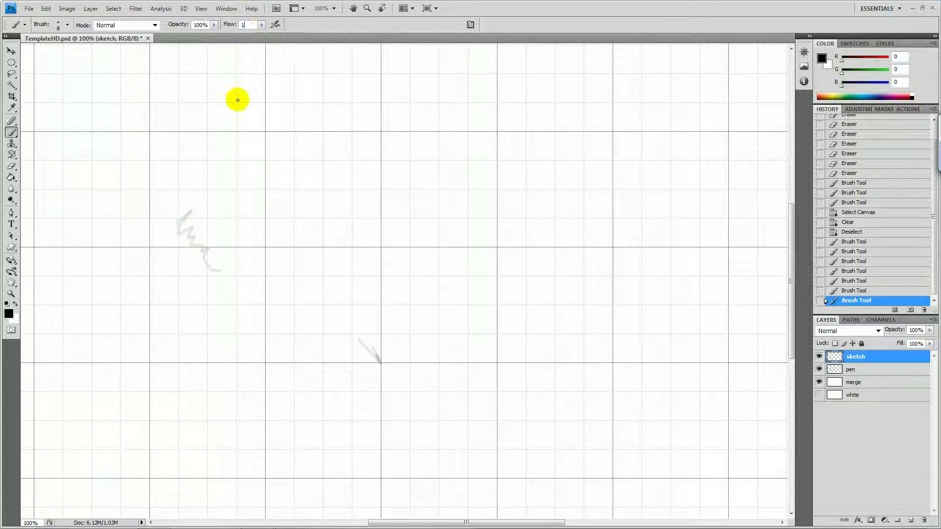
{"action": "type", "text": "100"}
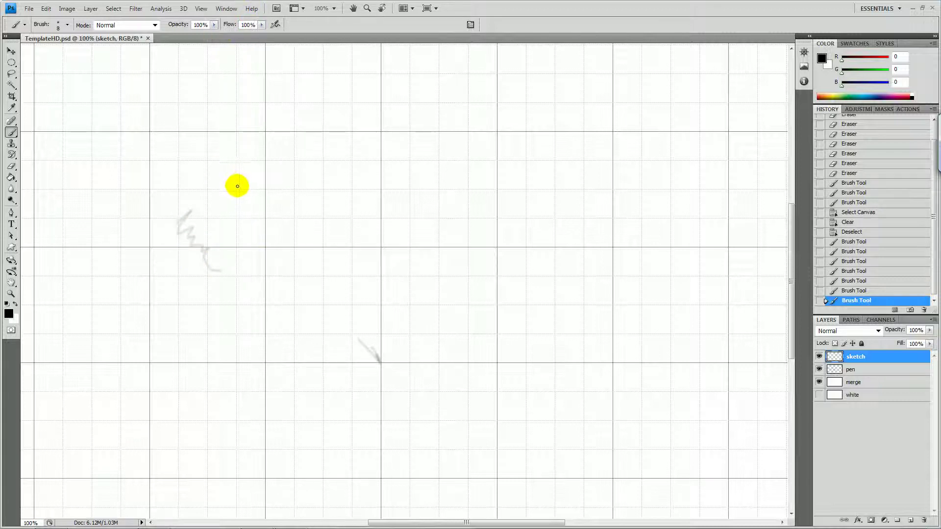
{"action": "mouse_move", "coordinate": [221, 173]}
{"action": "left_mouse_down"}
{"action": "mouse_move", "coordinate": [249, 221]}
{"action": "mouse_move", "coordinate": [265, 241]}
{"action": "left_mouse_up"}
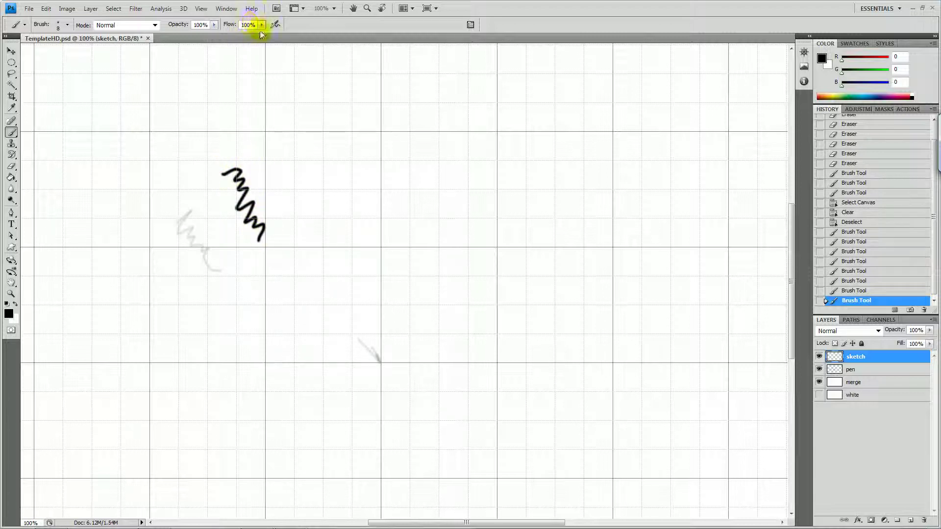
Step: Undo the test scribbles and set the brush flow back to 5%
{"action": "key", "text": "ctrl+alt+z"}
{"action": "key", "text": "ctrl+alt+z"}
{"action": "key", "text": "ctrl+alt+z"}
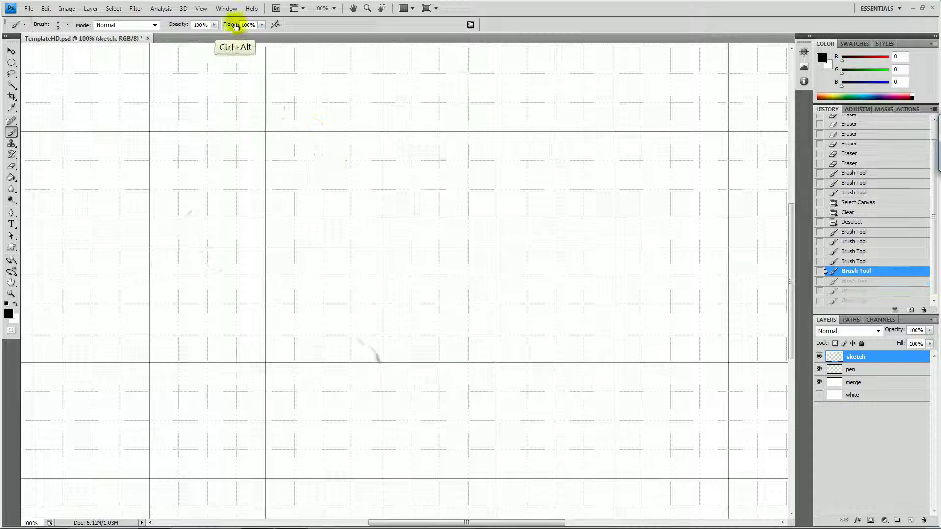
{"action": "left_click", "coordinate": [249, 25]}
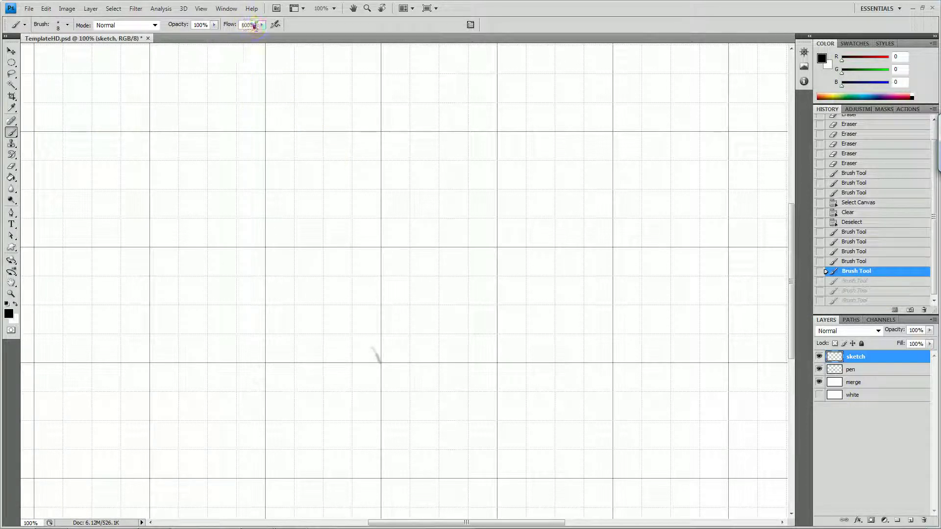
{"action": "type", "text": "5"}
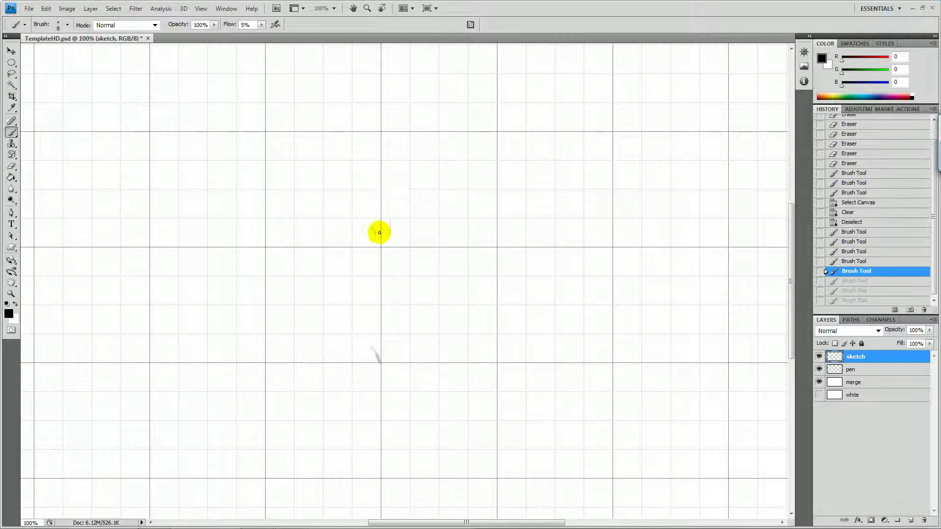
Step: Sketch the left half of the heart from the bottom tip around to the top notch on the vertical gridline
{"action": "left_click", "coordinate": [382, 364]}
{"action": "mouse_move", "coordinate": [382, 364]}
{"action": "left_mouse_down"}
{"action": "mouse_move", "coordinate": [328, 328]}
{"action": "mouse_move", "coordinate": [377, 361]}
{"action": "left_mouse_up"}
{"action": "left_click_drag", "start_coordinate": [318, 316], "coordinate": [314, 295]}
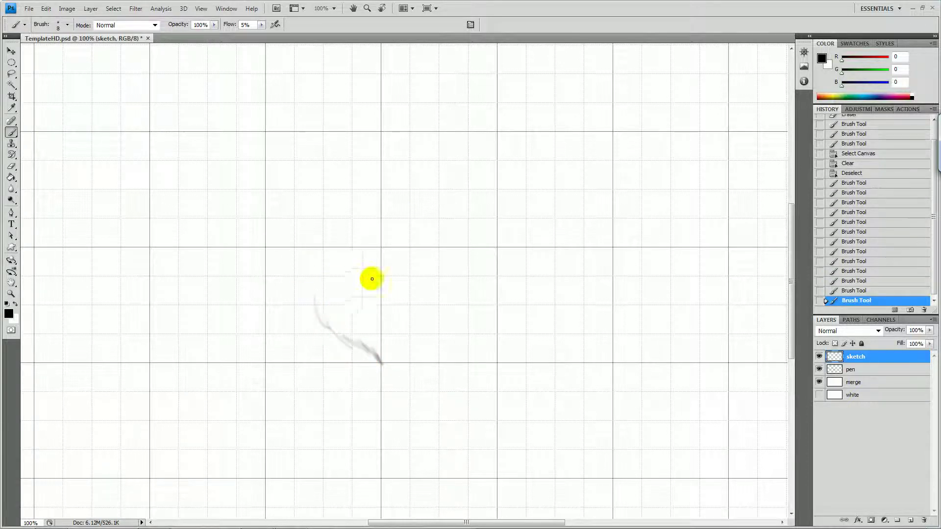
{"action": "mouse_move", "coordinate": [376, 244]}
{"action": "left_mouse_down"}
{"action": "mouse_move", "coordinate": [351, 231]}
{"action": "mouse_move", "coordinate": [315, 256]}
{"action": "mouse_move", "coordinate": [315, 311]}
{"action": "mouse_move", "coordinate": [309, 266]}
{"action": "mouse_move", "coordinate": [376, 248]}
{"action": "left_mouse_up"}
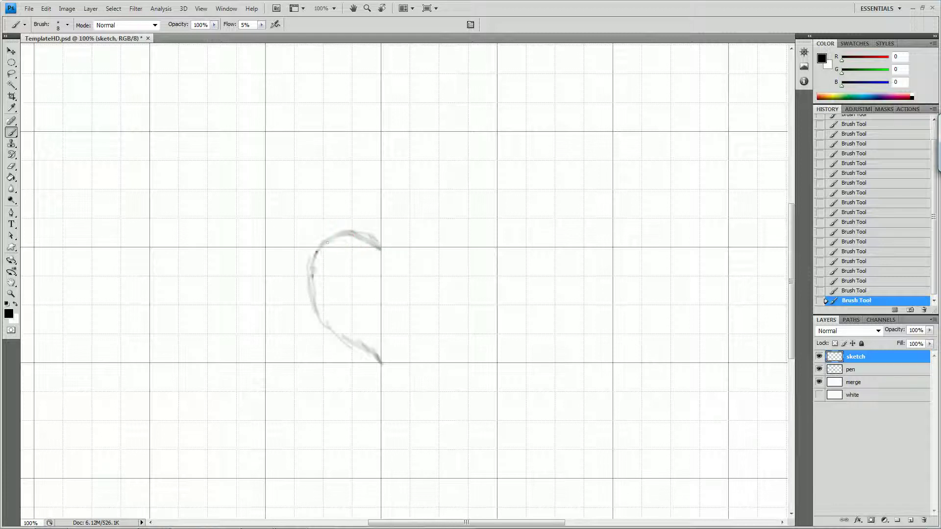
Step: Reinforce the left half's outline with extra strokes, widening its outer curve and darkening the top arc
{"action": "left_click_drag", "start_coordinate": [332, 318], "coordinate": [318, 318]}
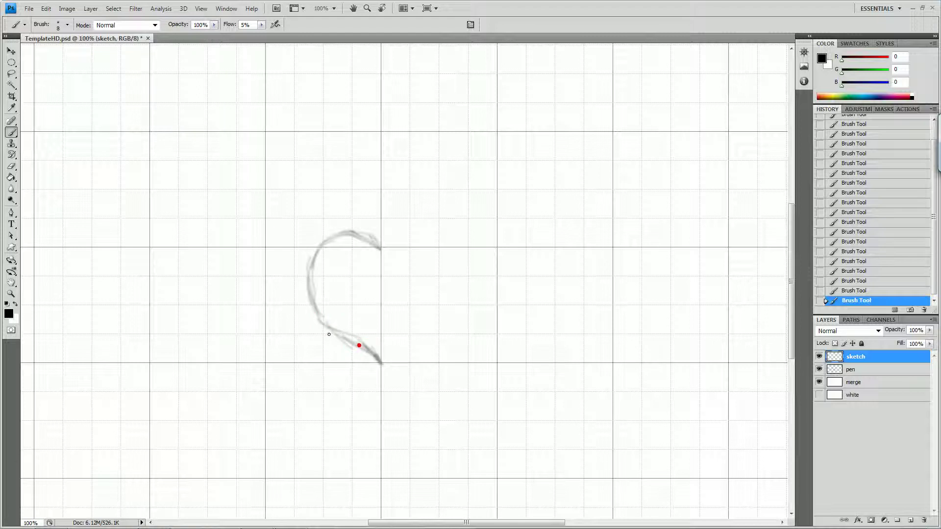
{"action": "mouse_move", "coordinate": [300, 273]}
{"action": "left_mouse_down"}
{"action": "mouse_move", "coordinate": [340, 232]}
{"action": "mouse_move", "coordinate": [353, 246]}
{"action": "mouse_move", "coordinate": [371, 233]}
{"action": "mouse_move", "coordinate": [335, 234]}
{"action": "mouse_move", "coordinate": [309, 251]}
{"action": "mouse_move", "coordinate": [338, 231]}
{"action": "mouse_move", "coordinate": [312, 246]}
{"action": "mouse_move", "coordinate": [325, 235]}
{"action": "mouse_move", "coordinate": [304, 252]}
{"action": "mouse_move", "coordinate": [380, 246]}
{"action": "mouse_move", "coordinate": [333, 232]}
{"action": "left_mouse_up"}
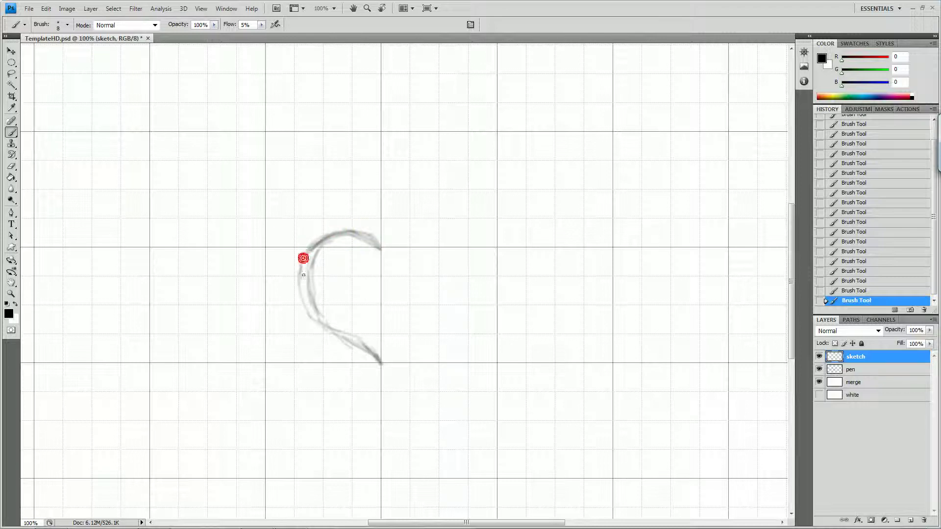
{"action": "mouse_move", "coordinate": [305, 306]}
{"action": "left_mouse_down"}
{"action": "mouse_move", "coordinate": [328, 303]}
{"action": "mouse_move", "coordinate": [325, 330]}
{"action": "mouse_move", "coordinate": [380, 363]}
{"action": "mouse_move", "coordinate": [303, 303]}
{"action": "mouse_move", "coordinate": [295, 284]}
{"action": "mouse_move", "coordinate": [305, 263]}
{"action": "left_mouse_up"}
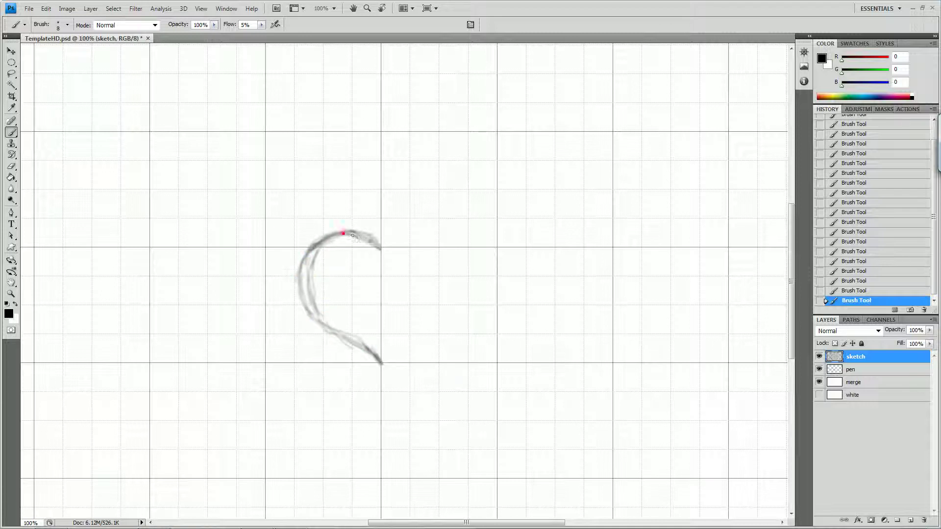
{"action": "left_click_drag", "start_coordinate": [384, 248], "coordinate": [386, 250]}
{"action": "left_click", "coordinate": [353, 235]}
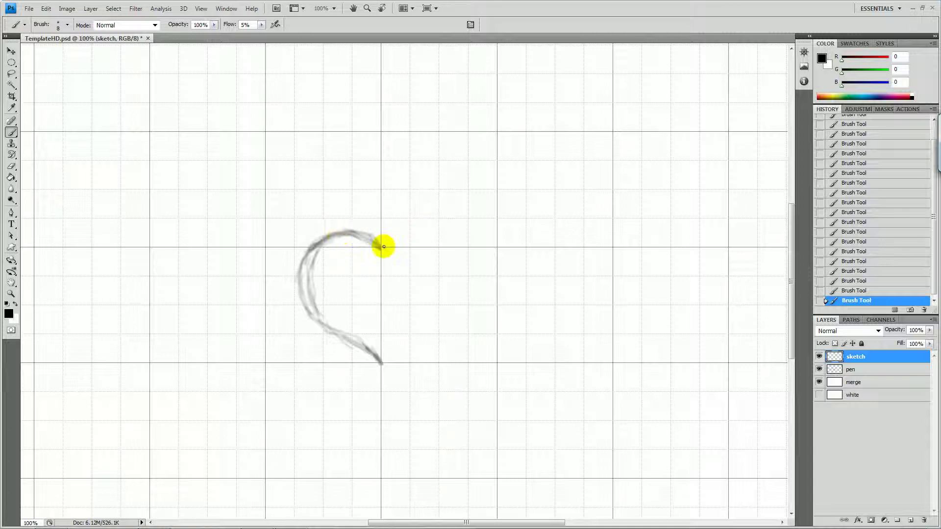
Step: Try sketching the right half of the heart freehand from the top notch
{"action": "left_click", "coordinate": [381, 247]}
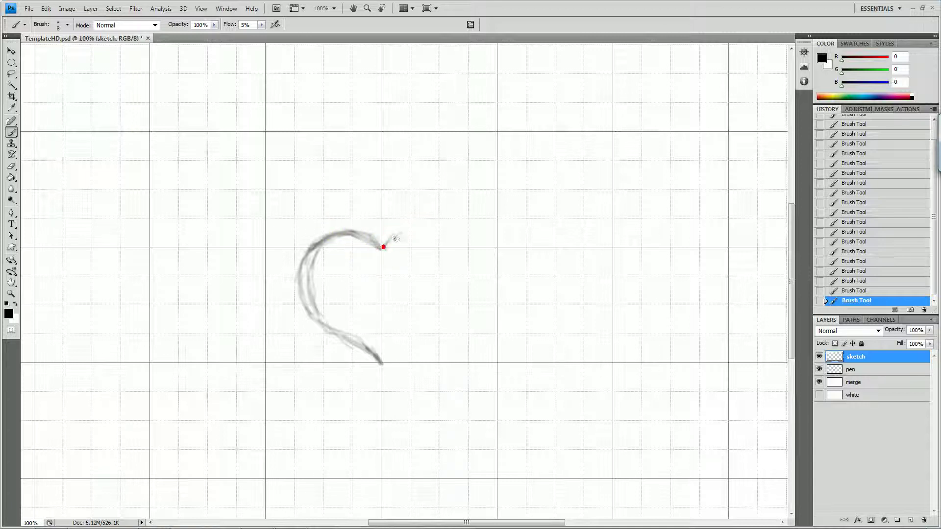
{"action": "left_click_drag", "start_coordinate": [432, 236], "coordinate": [442, 240]}
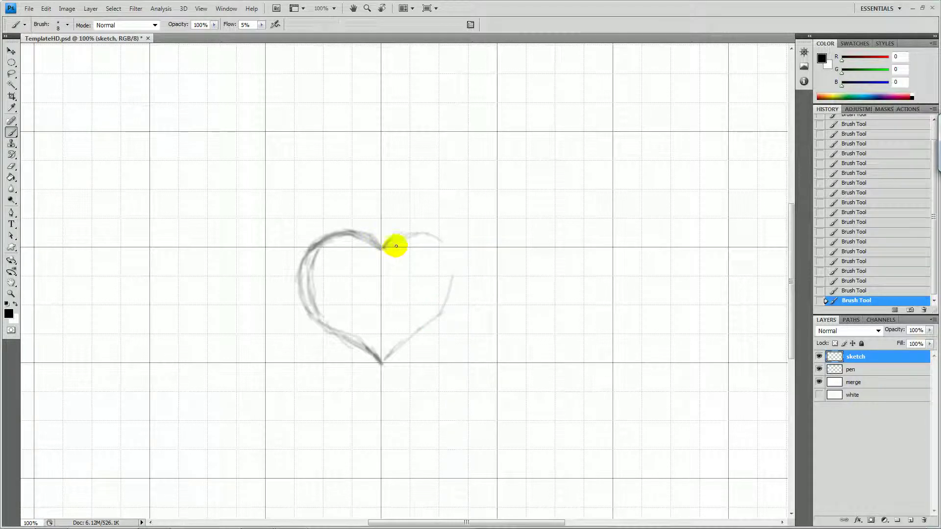
Step: Clear the right half of the heart using a rectangular selection along the centre gridline, and deselect
{"action": "key", "text": "m"}
{"action": "mouse_move", "coordinate": [488, 199]}
{"action": "left_mouse_down"}
{"action": "mouse_move", "coordinate": [385, 393]}
{"action": "mouse_move", "coordinate": [395, 373]}
{"action": "left_mouse_up"}
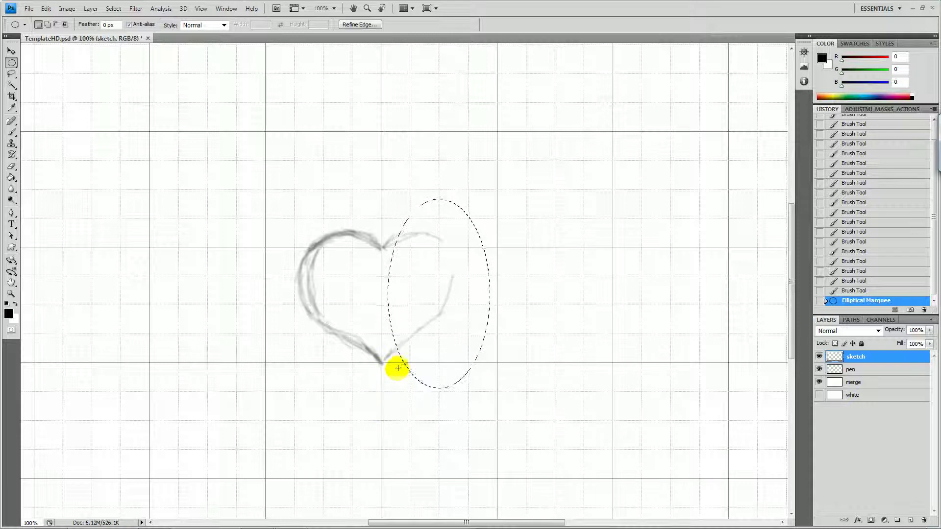
{"action": "key", "text": "shift+m"}
{"action": "mouse_move", "coordinate": [509, 185]}
{"action": "left_mouse_down"}
{"action": "mouse_move", "coordinate": [458, 315]}
{"action": "mouse_move", "coordinate": [381, 406]}
{"action": "left_mouse_up"}
{"action": "key", "text": "Delete"}
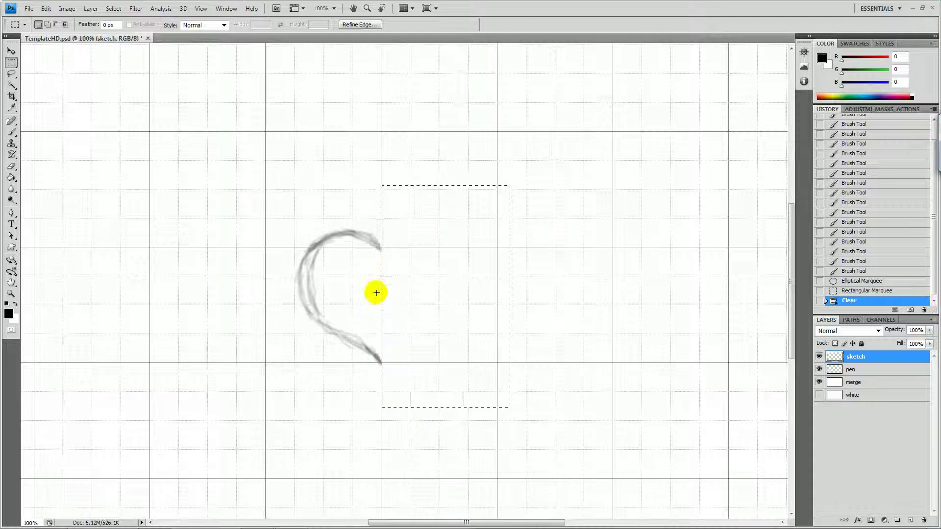
{"action": "left_click", "coordinate": [370, 293]}
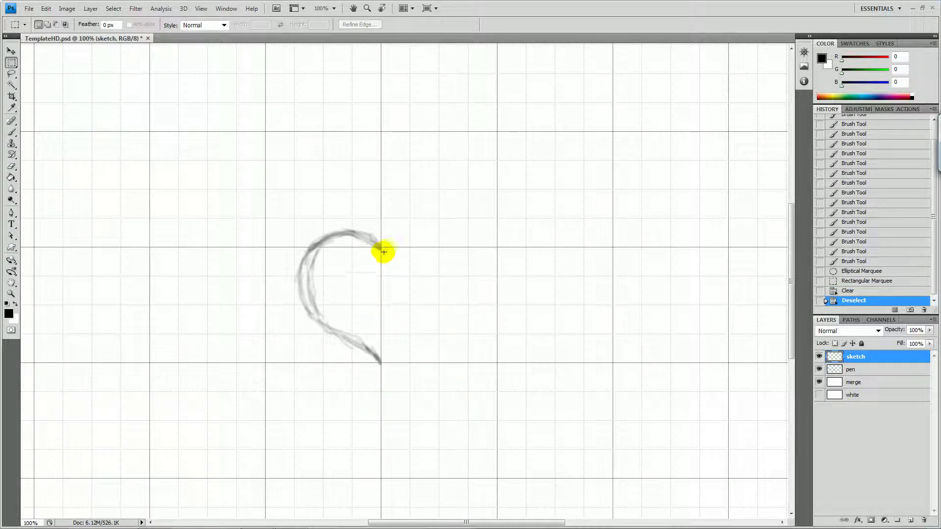
Step: Brush more strokes along the left half of the heart to even out and thicken its curve
{"action": "key", "text": "b"}
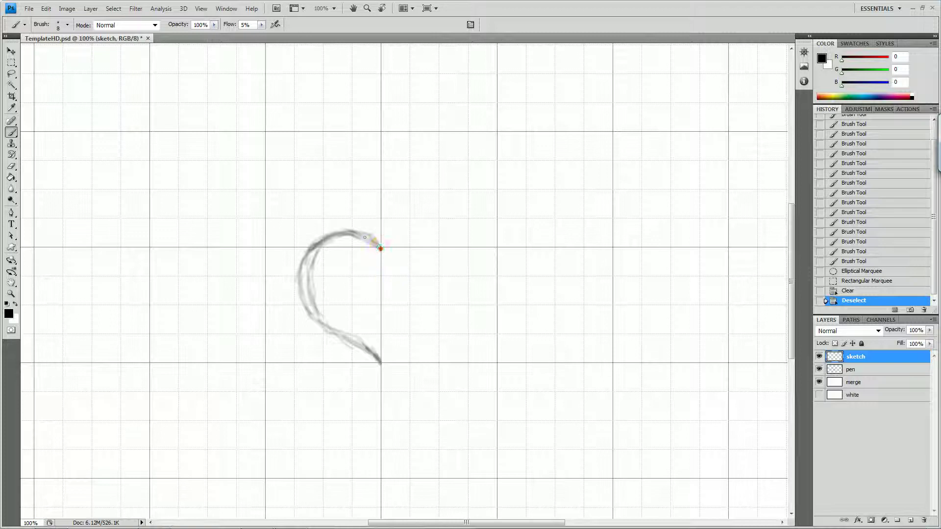
{"action": "mouse_move", "coordinate": [381, 249]}
{"action": "left_mouse_down"}
{"action": "mouse_move", "coordinate": [315, 246]}
{"action": "mouse_move", "coordinate": [306, 270]}
{"action": "mouse_move", "coordinate": [312, 311]}
{"action": "mouse_move", "coordinate": [303, 292]}
{"action": "mouse_move", "coordinate": [323, 323]}
{"action": "mouse_move", "coordinate": [380, 364]}
{"action": "mouse_move", "coordinate": [363, 341]}
{"action": "mouse_move", "coordinate": [316, 317]}
{"action": "left_mouse_up"}
{"action": "mouse_move", "coordinate": [303, 281]}
{"action": "left_mouse_down"}
{"action": "mouse_move", "coordinate": [322, 268]}
{"action": "mouse_move", "coordinate": [318, 251]}
{"action": "mouse_move", "coordinate": [338, 234]}
{"action": "mouse_move", "coordinate": [378, 245]}
{"action": "left_mouse_up"}
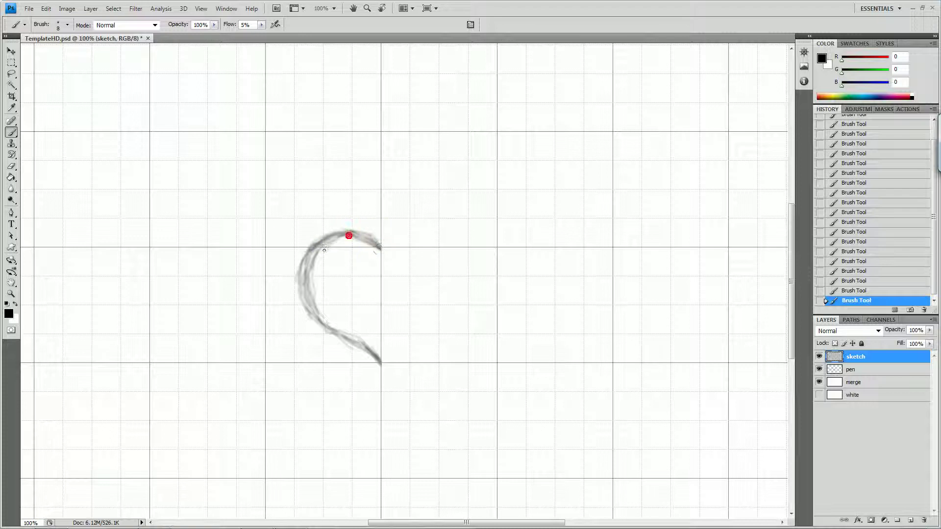
{"action": "mouse_move", "coordinate": [317, 292]}
{"action": "left_mouse_down"}
{"action": "mouse_move", "coordinate": [319, 278]}
{"action": "mouse_move", "coordinate": [309, 315]}
{"action": "mouse_move", "coordinate": [290, 301]}
{"action": "left_mouse_up"}
Step: Lighten the inner edge of the left half's upper curve with the Eraser tool at 5% flow
{"action": "key", "text": "e"}
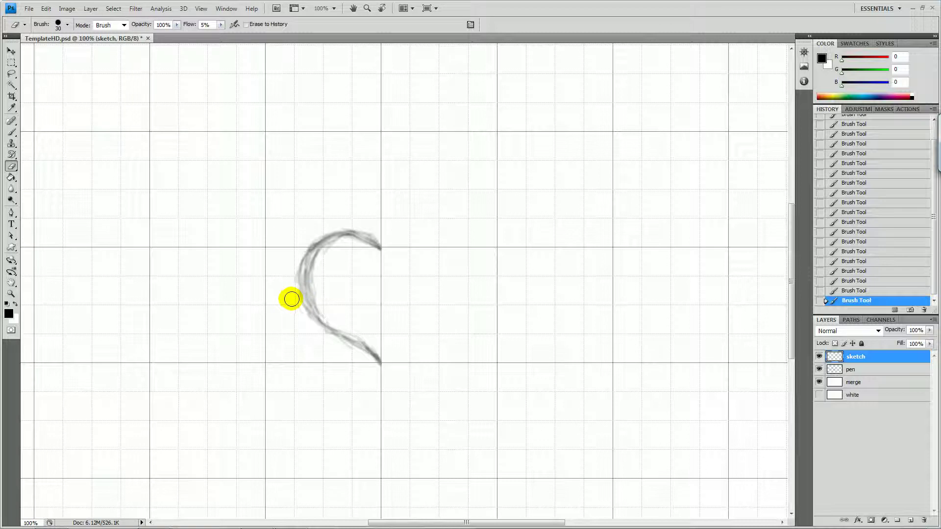
{"action": "left_click", "coordinate": [13, 166]}
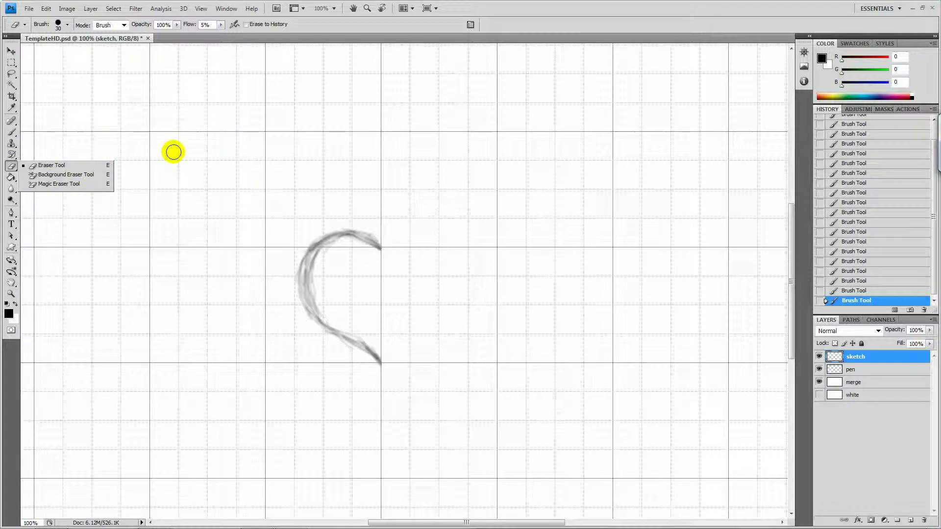
{"action": "left_click", "coordinate": [325, 254]}
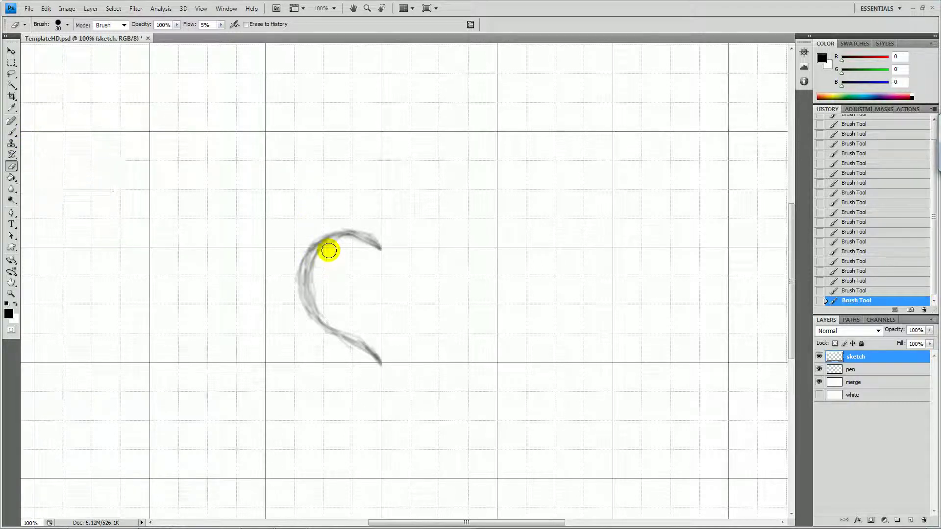
{"action": "mouse_move", "coordinate": [342, 242]}
{"action": "left_mouse_down"}
{"action": "mouse_move", "coordinate": [319, 260]}
{"action": "mouse_move", "coordinate": [322, 305]}
{"action": "mouse_move", "coordinate": [319, 257]}
{"action": "mouse_move", "coordinate": [346, 243]}
{"action": "mouse_move", "coordinate": [320, 263]}
{"action": "mouse_move", "coordinate": [310, 284]}
{"action": "left_mouse_up"}
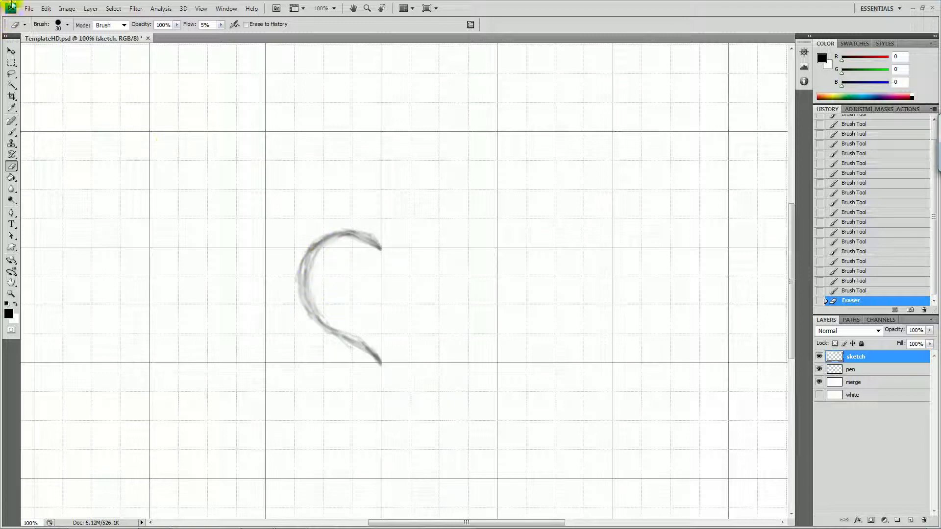
Step: Look through the keyboard shortcuts assigned to the tools, including the Brush tool, without changing any
{"action": "left_click", "coordinate": [28, 9]}
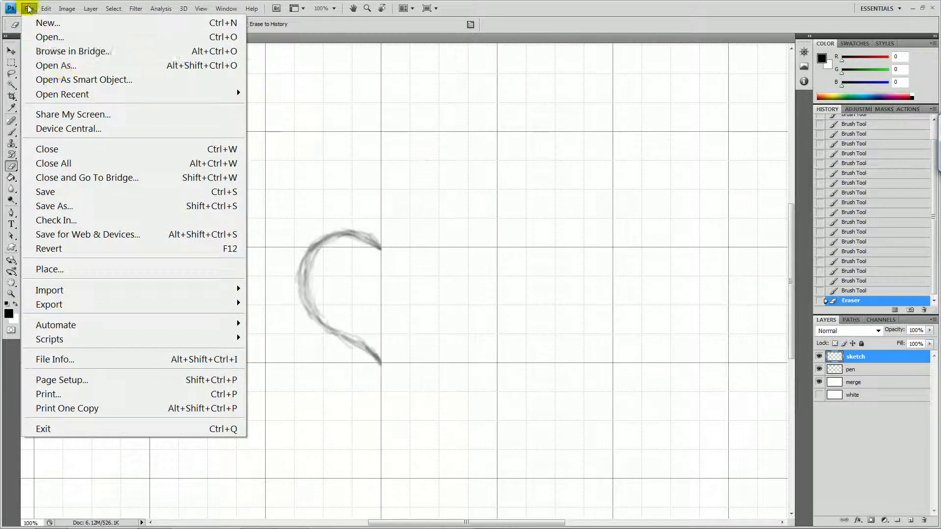
{"action": "mouse_move", "coordinate": [51, 9]}
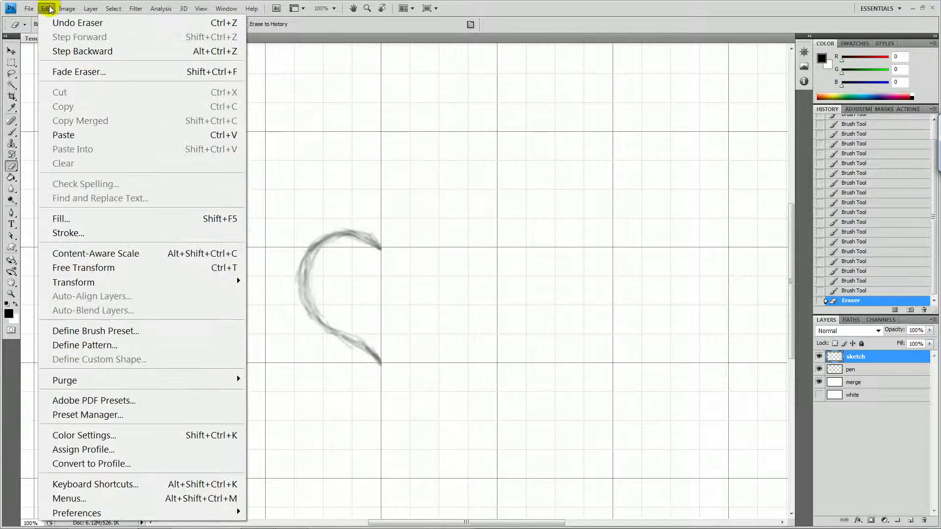
{"action": "left_click", "coordinate": [106, 485]}
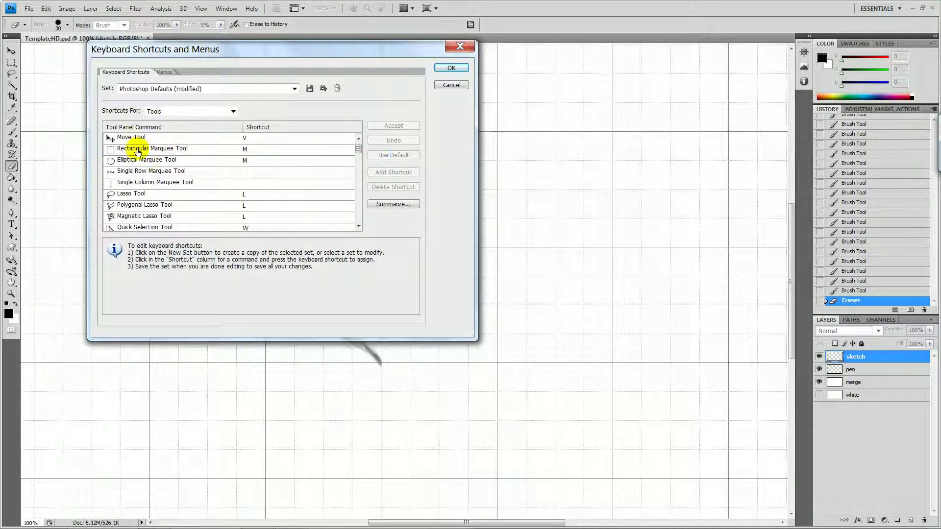
{"action": "left_click", "coordinate": [172, 112]}
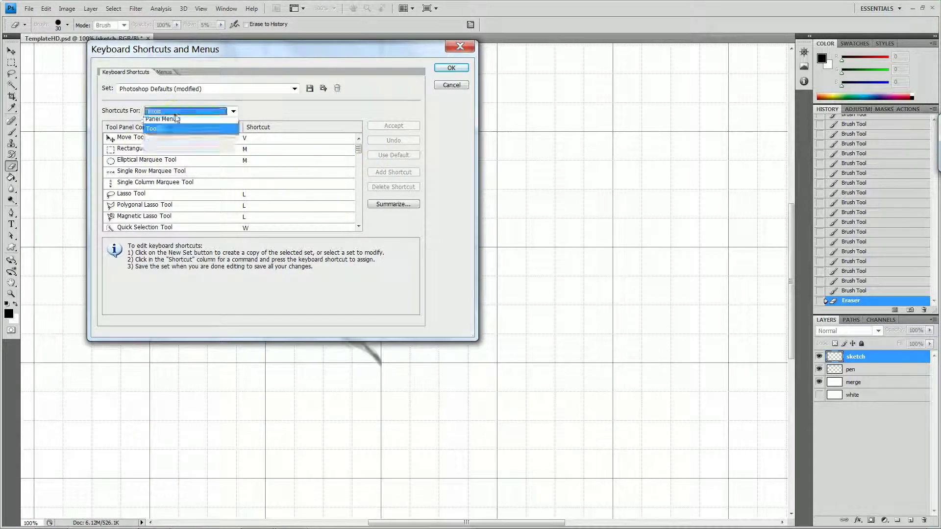
{"action": "left_click", "coordinate": [159, 142]}
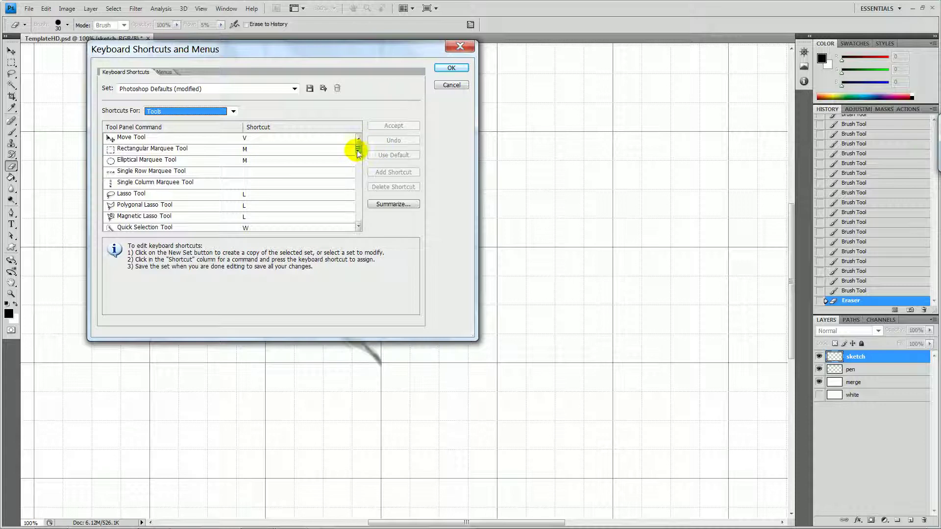
{"action": "left_click_drag", "start_coordinate": [358, 153], "coordinate": [360, 165]}
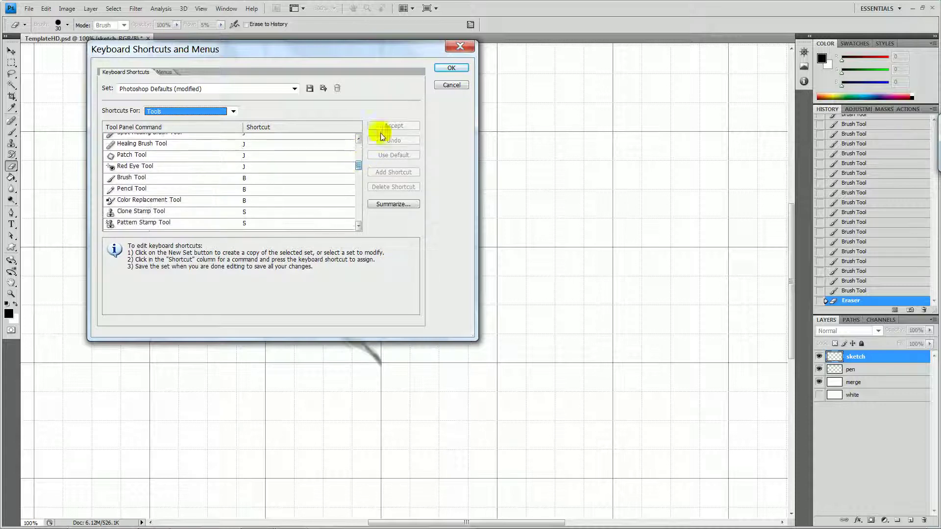
{"action": "left_click", "coordinate": [449, 85]}
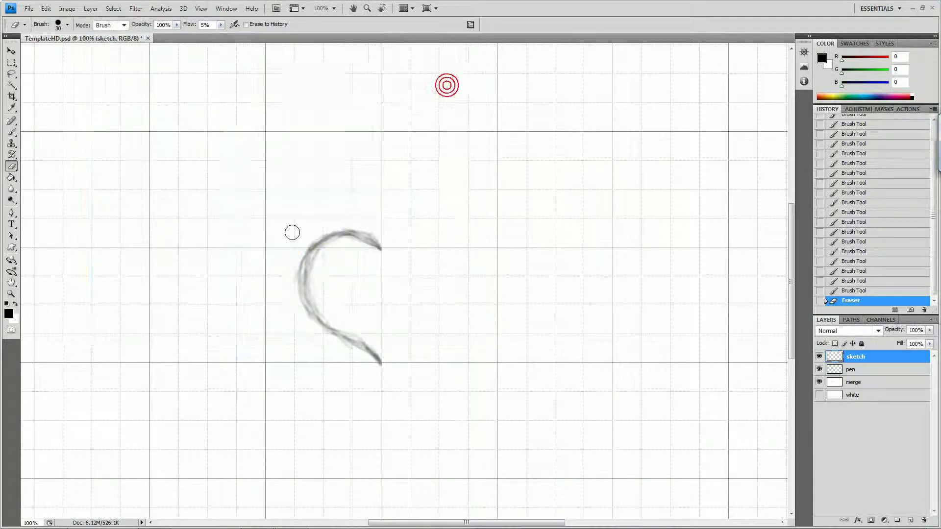
Step: Brush more strokes along the upper curve of the heart's left half to smooth it
{"action": "key", "text": "b"}
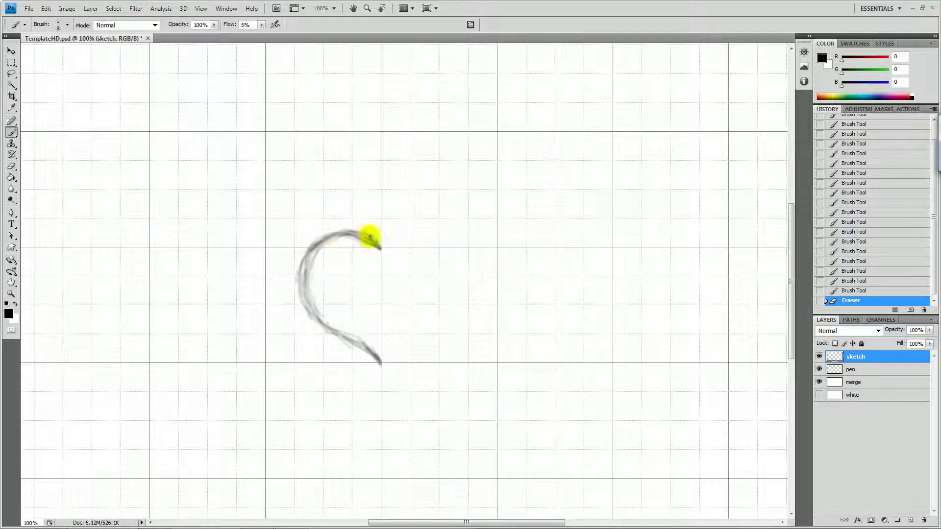
{"action": "mouse_move", "coordinate": [352, 231]}
{"action": "left_mouse_down"}
{"action": "mouse_move", "coordinate": [343, 227]}
{"action": "mouse_move", "coordinate": [319, 244]}
{"action": "left_mouse_up"}
{"action": "left_click", "coordinate": [342, 227]}
Step: Thin the left half's edges with the Eraser tool at 5% flow and restroke its outline between tip and notch with the Brush tool
{"action": "key", "text": "e"}
{"action": "mouse_move", "coordinate": [303, 306]}
{"action": "left_mouse_down"}
{"action": "mouse_move", "coordinate": [375, 365]}
{"action": "mouse_move", "coordinate": [304, 322]}
{"action": "mouse_move", "coordinate": [292, 282]}
{"action": "mouse_move", "coordinate": [301, 250]}
{"action": "mouse_move", "coordinate": [298, 258]}
{"action": "mouse_move", "coordinate": [338, 223]}
{"action": "mouse_move", "coordinate": [295, 283]}
{"action": "mouse_move", "coordinate": [294, 269]}
{"action": "mouse_move", "coordinate": [323, 292]}
{"action": "mouse_move", "coordinate": [319, 258]}
{"action": "mouse_move", "coordinate": [328, 312]}
{"action": "mouse_move", "coordinate": [314, 275]}
{"action": "mouse_move", "coordinate": [324, 253]}
{"action": "mouse_move", "coordinate": [346, 241]}
{"action": "mouse_move", "coordinate": [377, 255]}
{"action": "mouse_move", "coordinate": [381, 239]}
{"action": "mouse_move", "coordinate": [364, 222]}
{"action": "mouse_move", "coordinate": [383, 236]}
{"action": "mouse_move", "coordinate": [348, 223]}
{"action": "mouse_move", "coordinate": [310, 230]}
{"action": "left_mouse_up"}
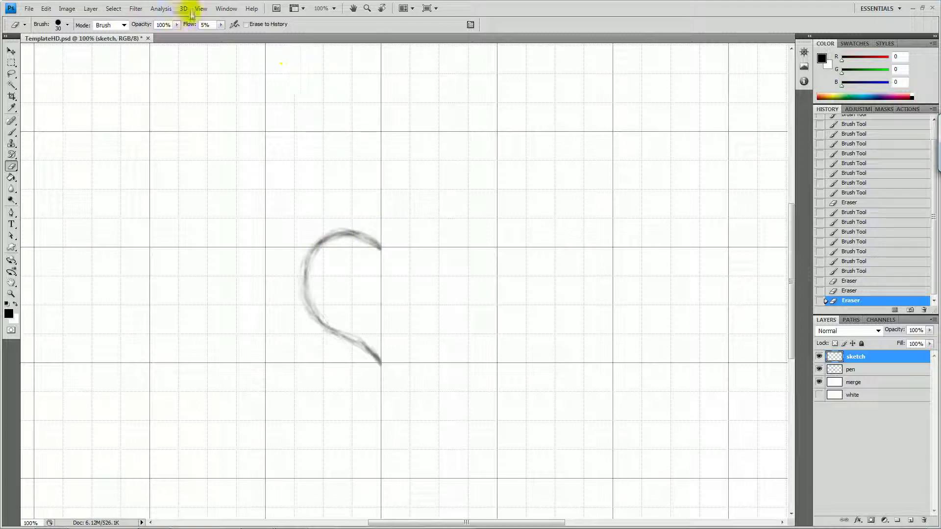
{"action": "mouse_move", "coordinate": [380, 233]}
{"action": "left_mouse_down"}
{"action": "mouse_move", "coordinate": [341, 222]}
{"action": "mouse_move", "coordinate": [322, 230]}
{"action": "mouse_move", "coordinate": [352, 219]}
{"action": "mouse_move", "coordinate": [305, 242]}
{"action": "mouse_move", "coordinate": [293, 269]}
{"action": "mouse_move", "coordinate": [302, 307]}
{"action": "mouse_move", "coordinate": [307, 277]}
{"action": "mouse_move", "coordinate": [332, 293]}
{"action": "mouse_move", "coordinate": [292, 308]}
{"action": "mouse_move", "coordinate": [325, 338]}
{"action": "mouse_move", "coordinate": [375, 361]}
{"action": "mouse_move", "coordinate": [357, 311]}
{"action": "mouse_move", "coordinate": [334, 285]}
{"action": "left_mouse_up"}
{"action": "key", "text": "b"}
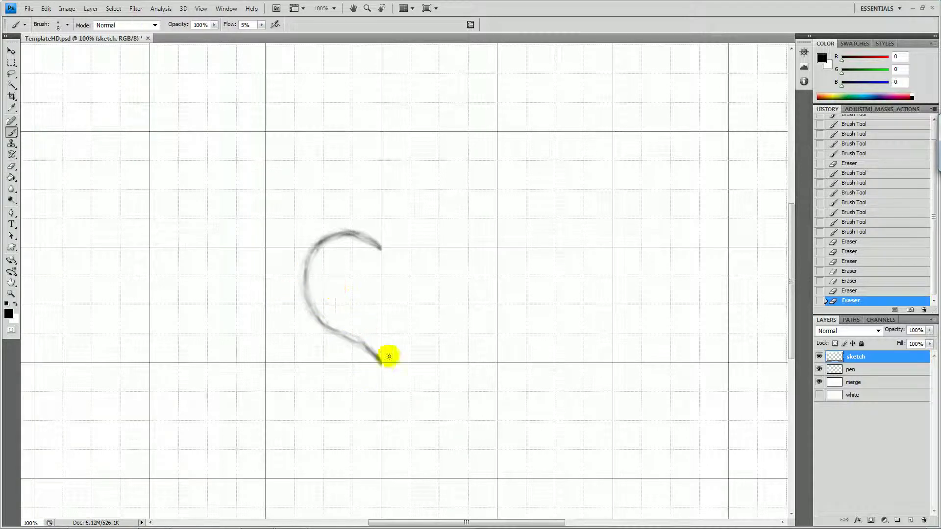
{"action": "mouse_move", "coordinate": [381, 361]}
{"action": "left_mouse_down"}
{"action": "mouse_move", "coordinate": [312, 312]}
{"action": "mouse_move", "coordinate": [300, 280]}
{"action": "mouse_move", "coordinate": [323, 237]}
{"action": "mouse_move", "coordinate": [316, 243]}
{"action": "mouse_move", "coordinate": [357, 233]}
{"action": "mouse_move", "coordinate": [380, 244]}
{"action": "left_mouse_up"}
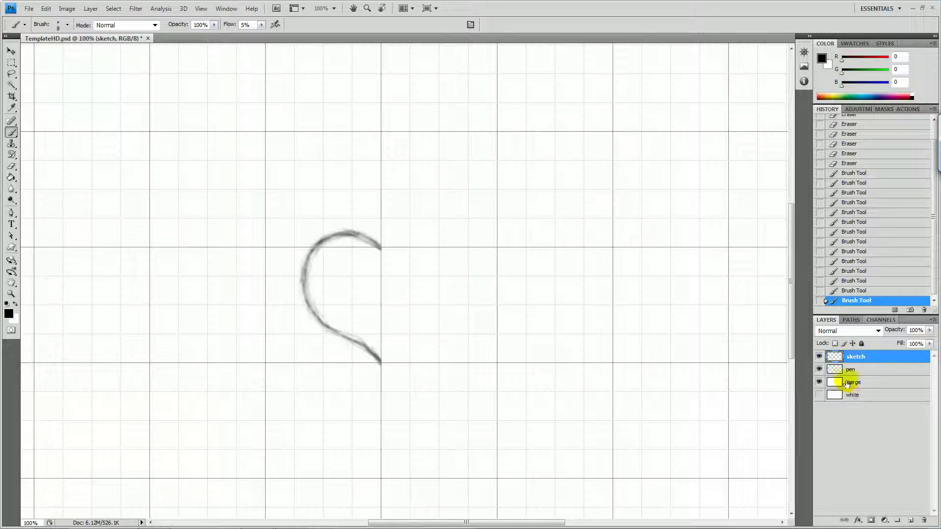
{"action": "left_click", "coordinate": [912, 521]}
{"action": "double_click", "coordinate": [854, 357]}
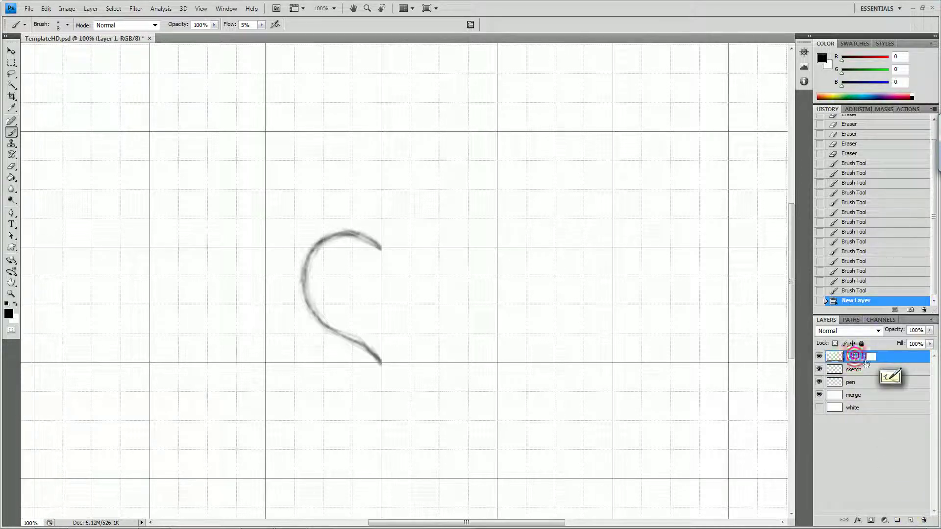
{"action": "key", "text": "Return"}
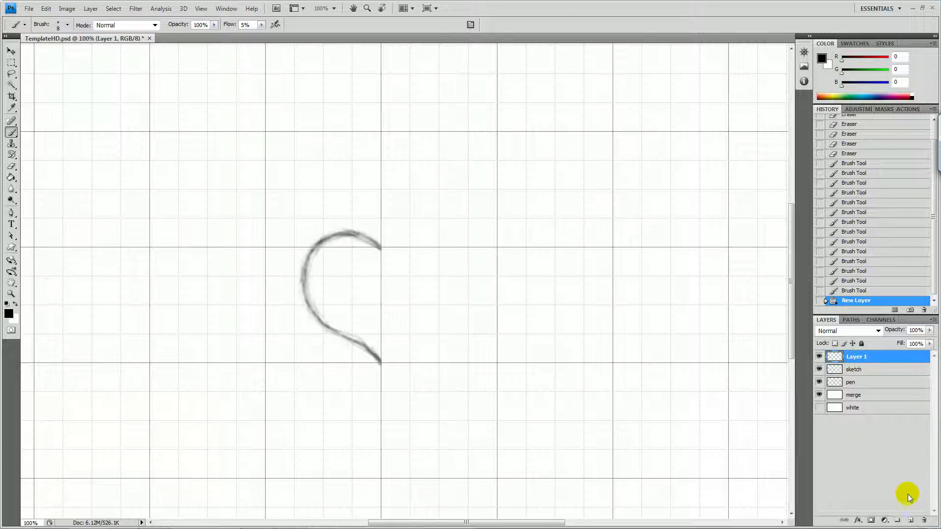
{"action": "left_click", "coordinate": [922, 521]}
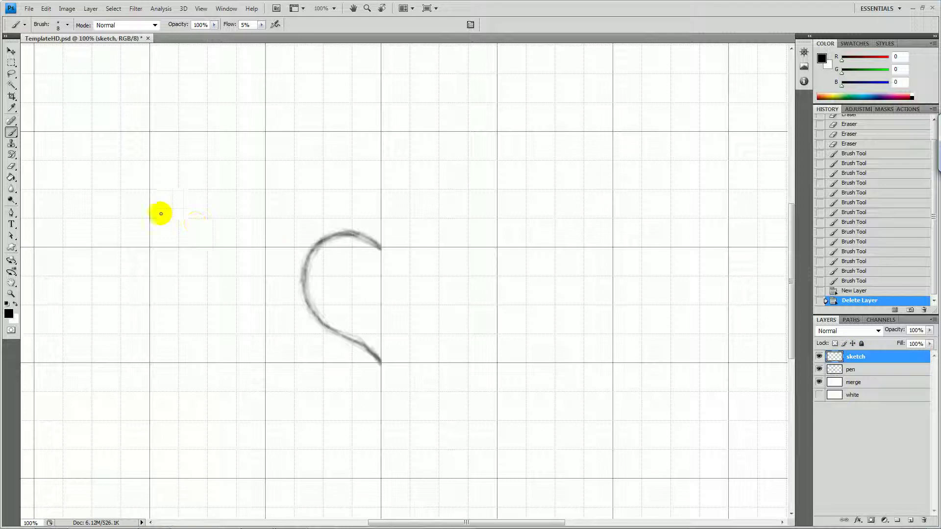
Step: Try to paste a copy of the heart's left half from the sketch layer without a selection
{"action": "key", "text": "v"}
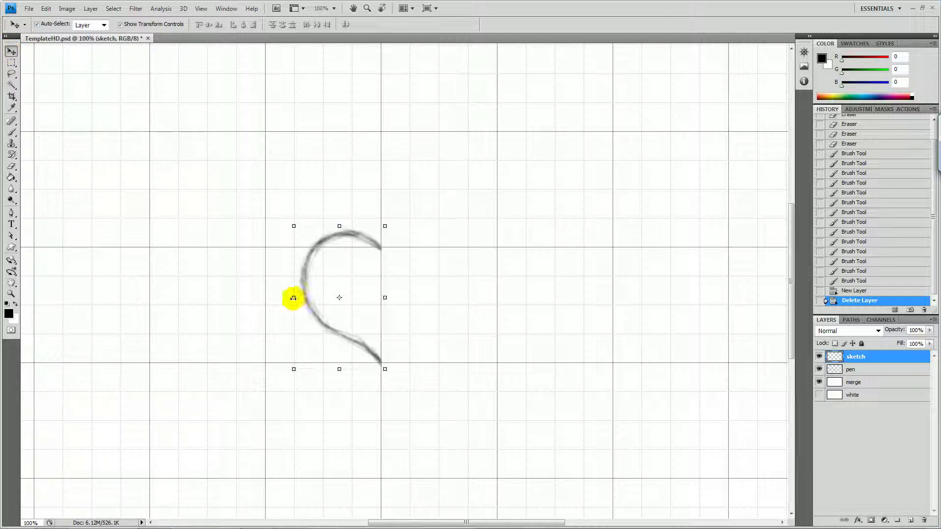
{"action": "key", "text": "ctrl"}
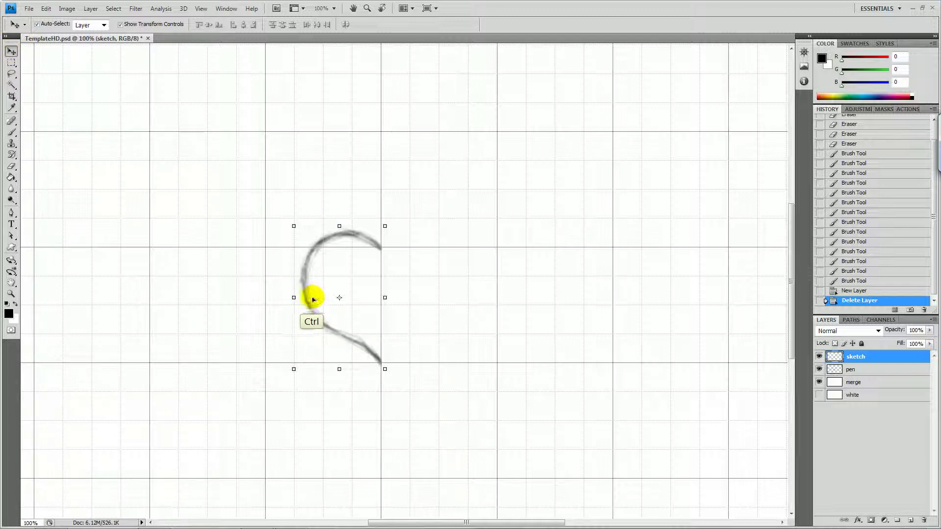
{"action": "key", "text": "ctrl+v"}
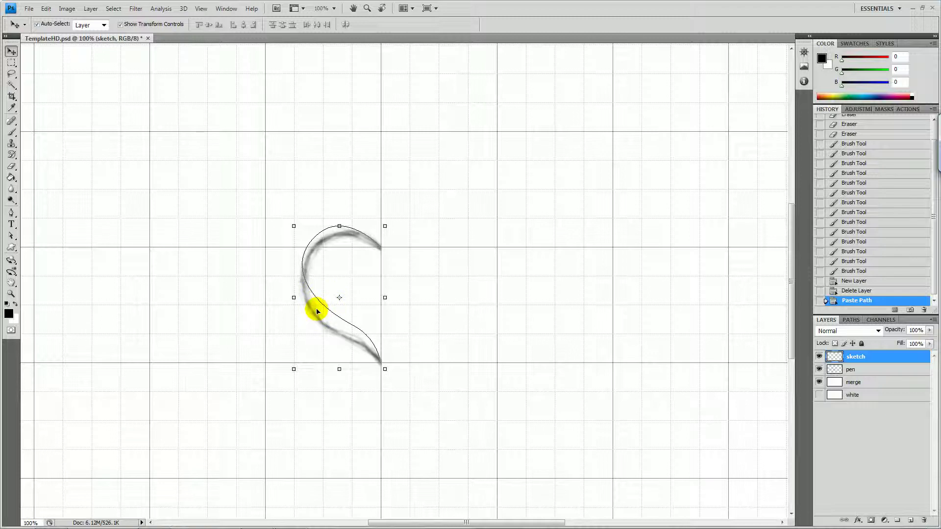
{"action": "key", "text": "ctrl+alt+z"}
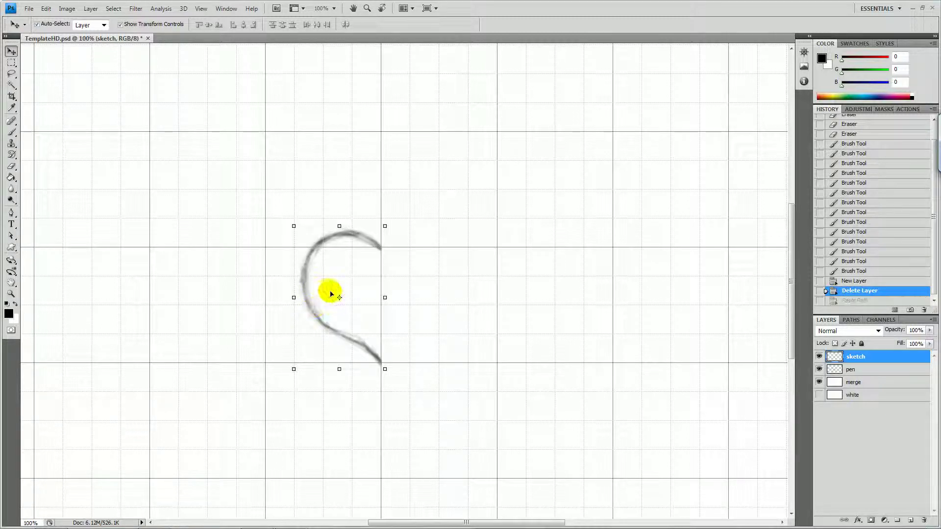
{"action": "left_click", "coordinate": [851, 322]}
{"action": "left_click", "coordinate": [828, 320]}
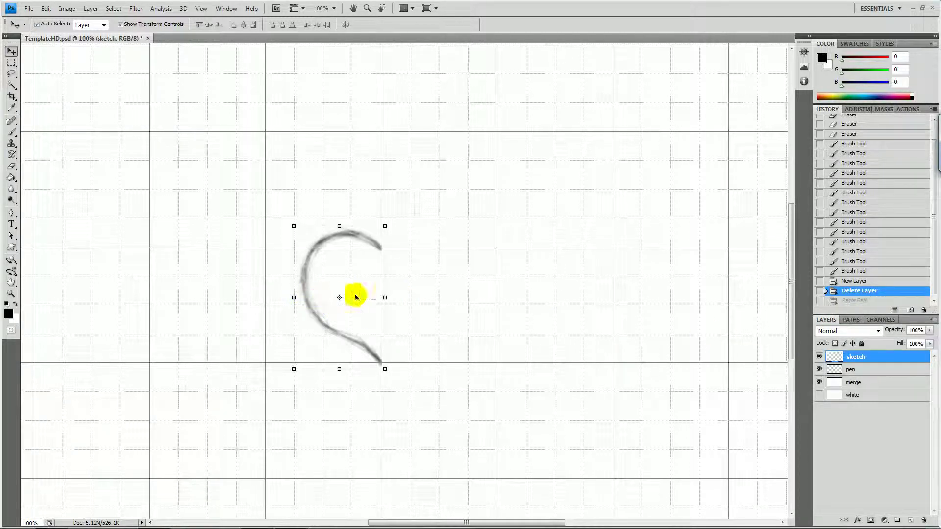
{"action": "left_click", "coordinate": [866, 371]}
{"action": "double_click", "coordinate": [865, 371]}
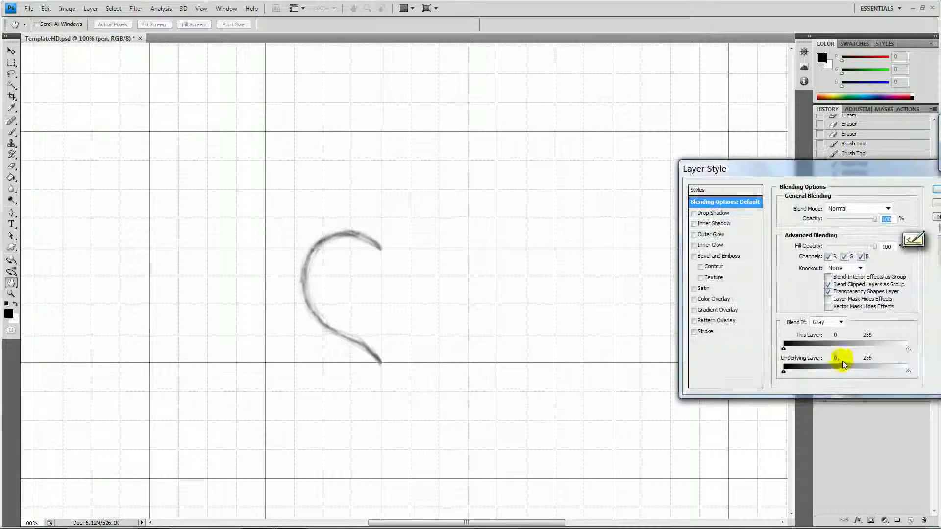
{"action": "key", "text": "Escape"}
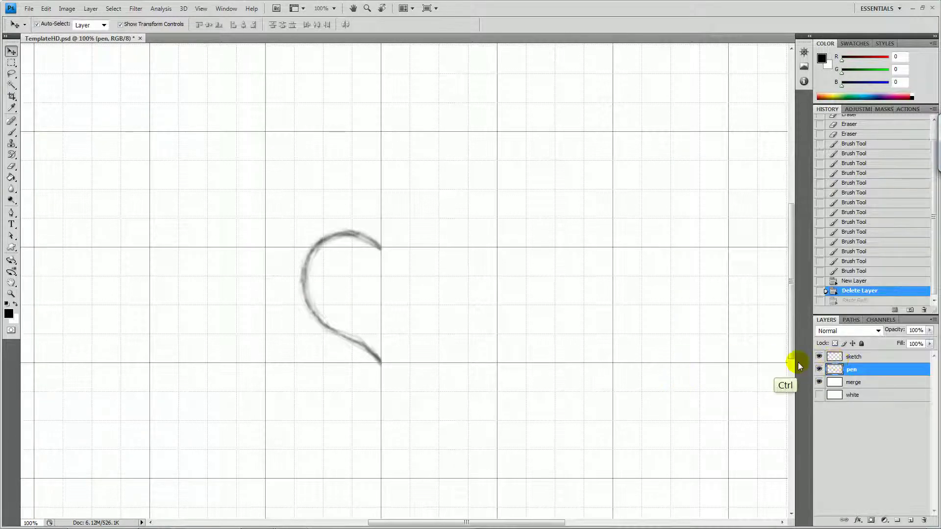
{"action": "left_click", "coordinate": [852, 357]}
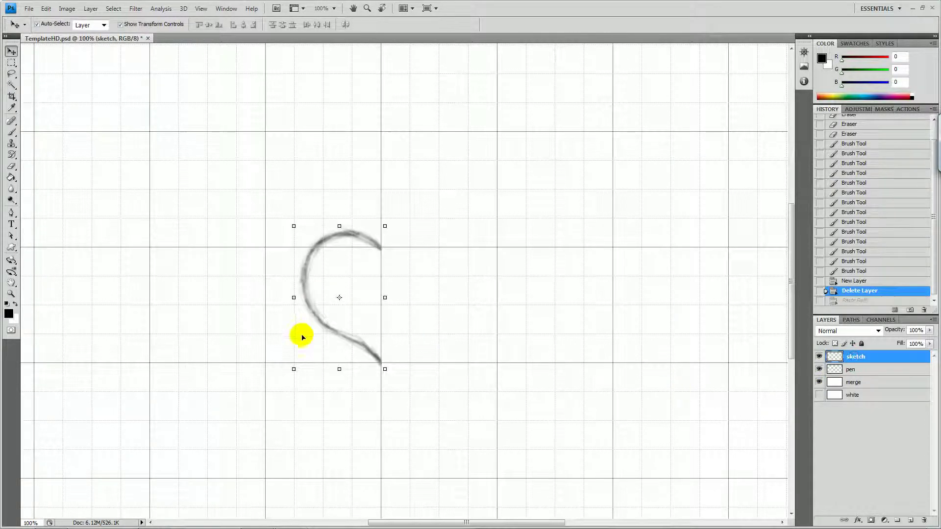
{"action": "key", "text": "ctrl+v"}
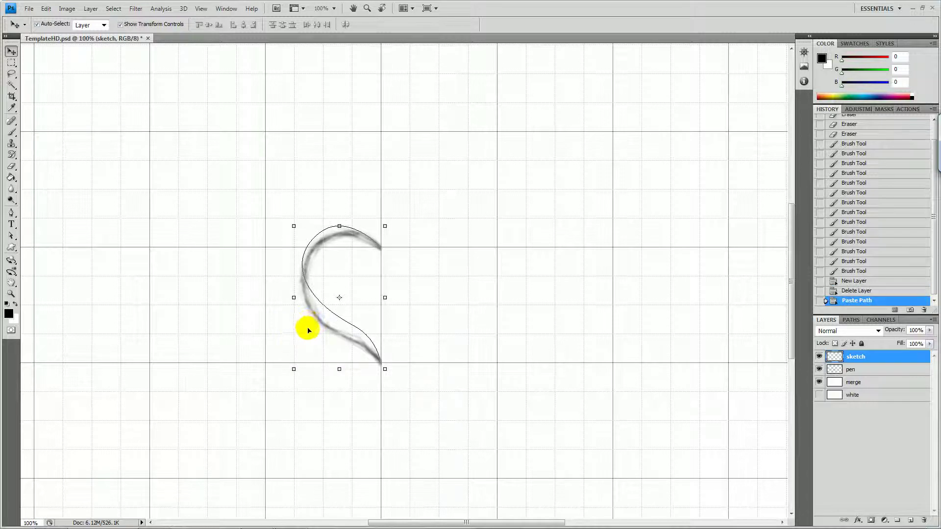
{"action": "key", "text": "ctrl+z"}
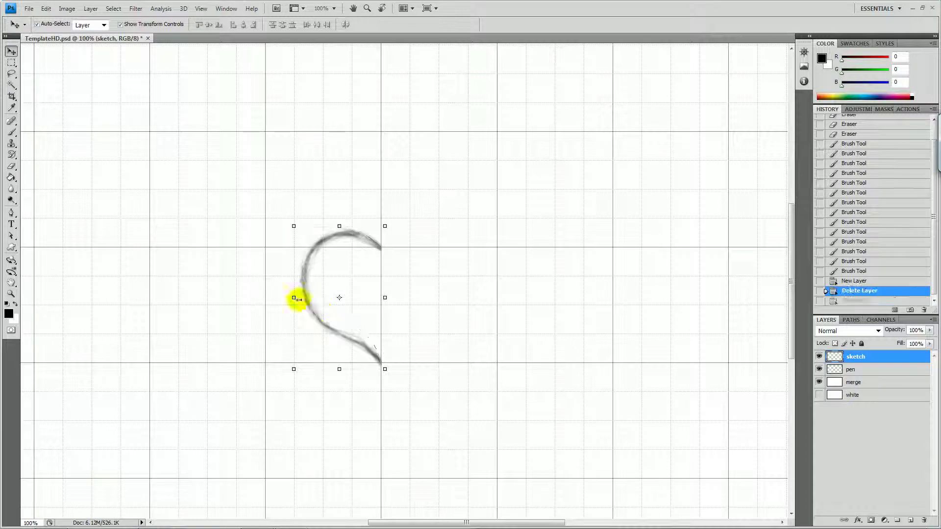
{"action": "left_click", "coordinate": [47, 9]}
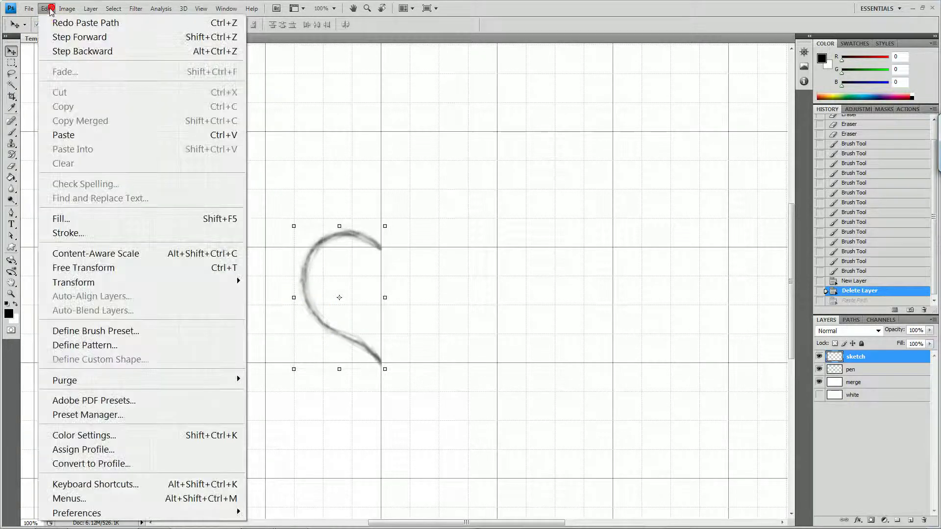
{"action": "key", "text": "Escape"}
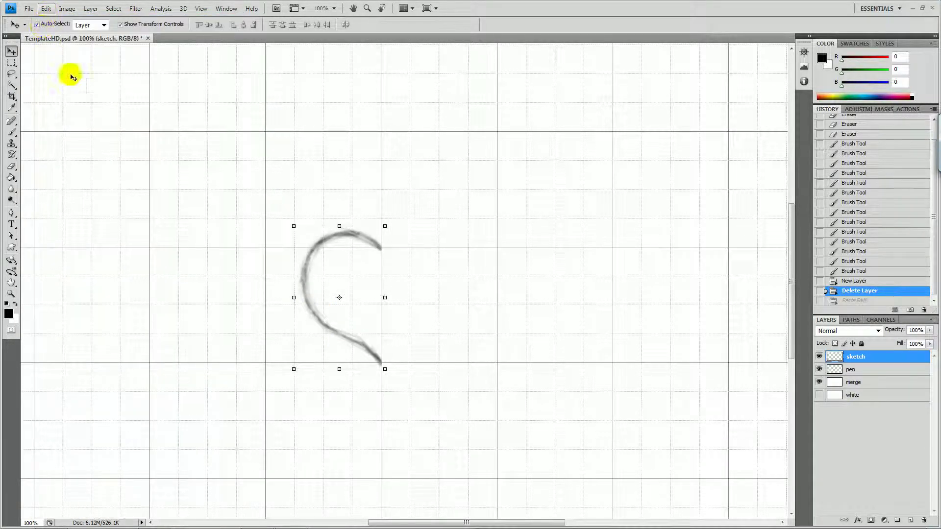
Step: Select the heart's left half on the sketch layer with the Lasso tool and paste a copy of it on a new layer
{"action": "key", "text": "l"}
{"action": "key", "text": "alt+l"}
{"action": "key", "text": "Escape"}
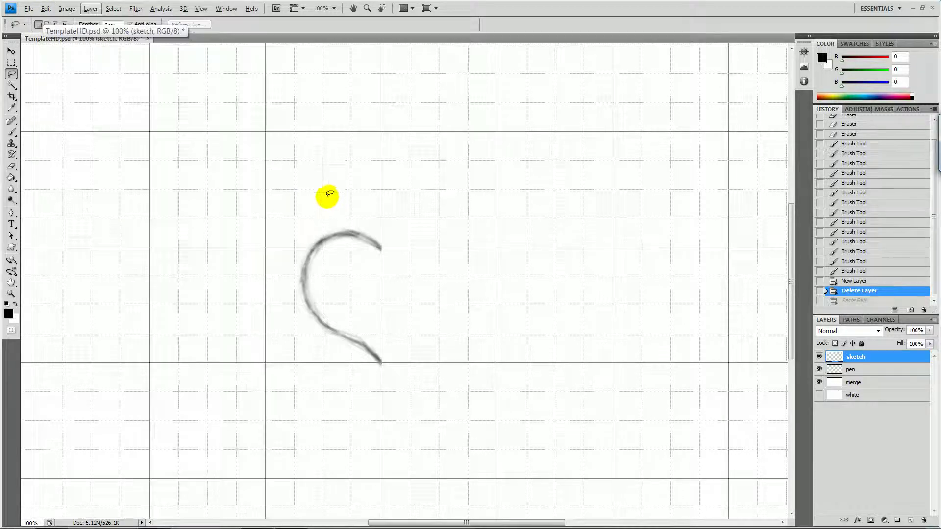
{"action": "left_click_drag", "start_coordinate": [313, 213], "coordinate": [291, 241]}
{"action": "mouse_move", "coordinate": [274, 293]}
{"action": "left_mouse_down"}
{"action": "mouse_move", "coordinate": [374, 384]}
{"action": "mouse_move", "coordinate": [413, 267]}
{"action": "mouse_move", "coordinate": [313, 206]}
{"action": "mouse_move", "coordinate": [298, 213]}
{"action": "left_mouse_up"}
{"action": "key", "text": "ctrl+c"}
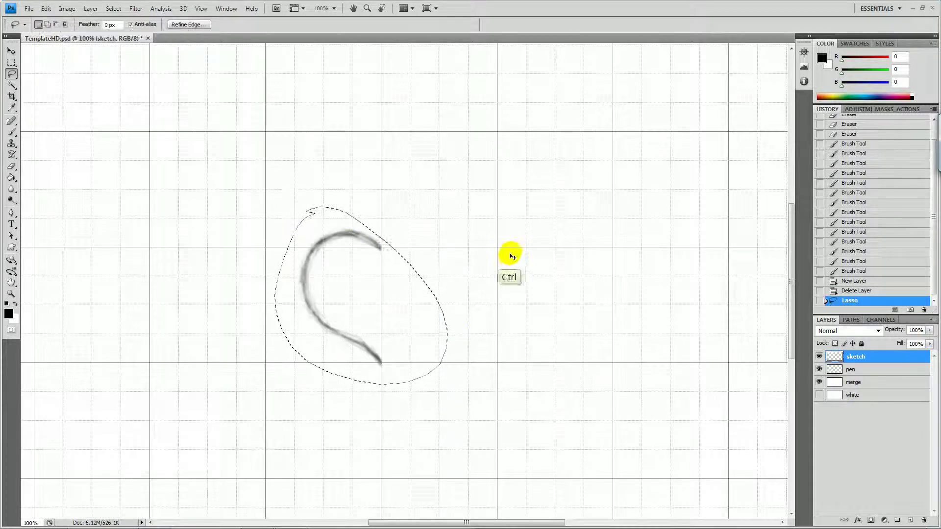
{"action": "key", "text": "ctrl+v"}
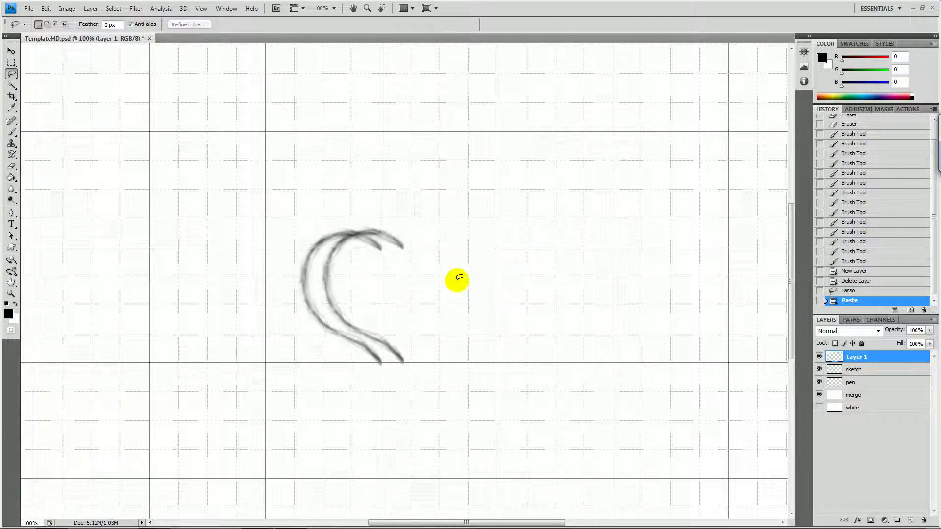
Step: Mirror the pasted half horizontally at -100% width and align it with the left half at the centre gridline to complete the heart
{"action": "key", "text": "v"}
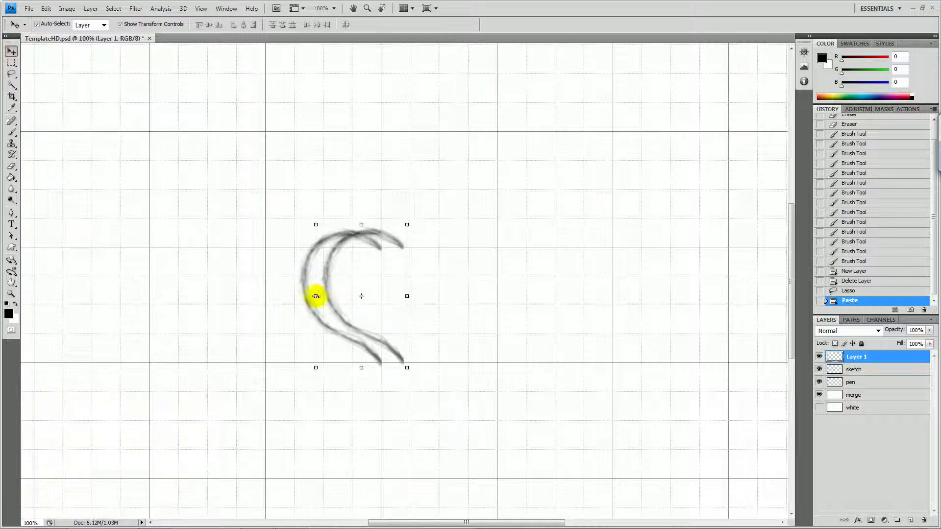
{"action": "left_click_drag", "start_coordinate": [315, 296], "coordinate": [486, 290]}
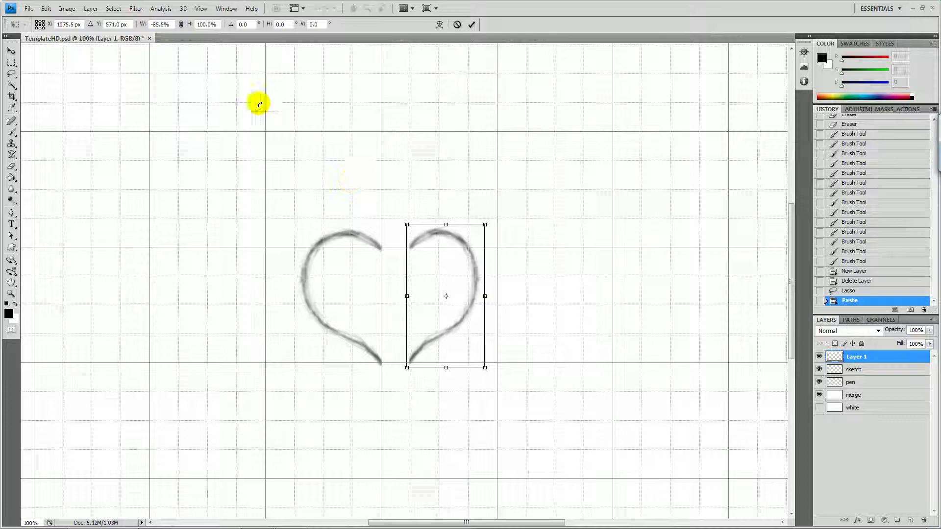
{"action": "left_click", "coordinate": [166, 25]}
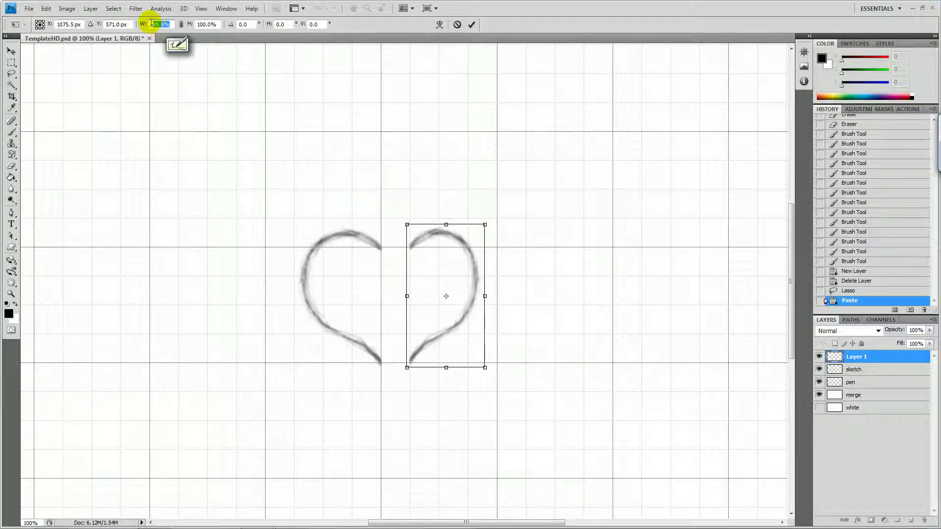
{"action": "type", "text": "-100"}
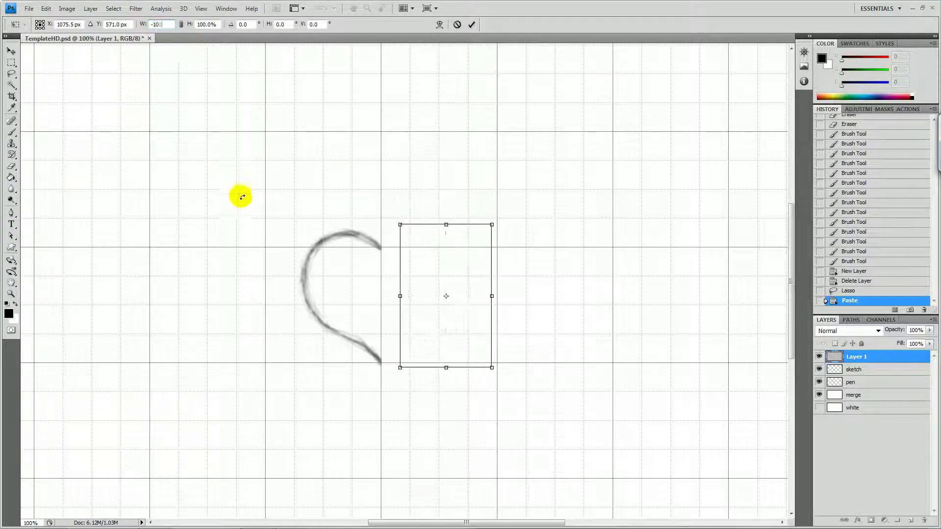
{"action": "key", "text": "Return"}
{"action": "left_click_drag", "start_coordinate": [453, 274], "coordinate": [431, 278]}
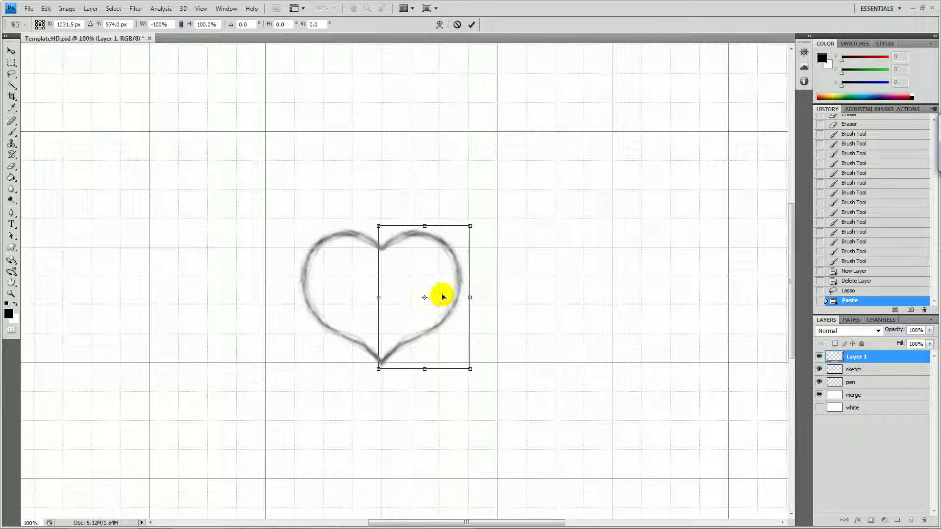
{"action": "key", "text": "Return"}
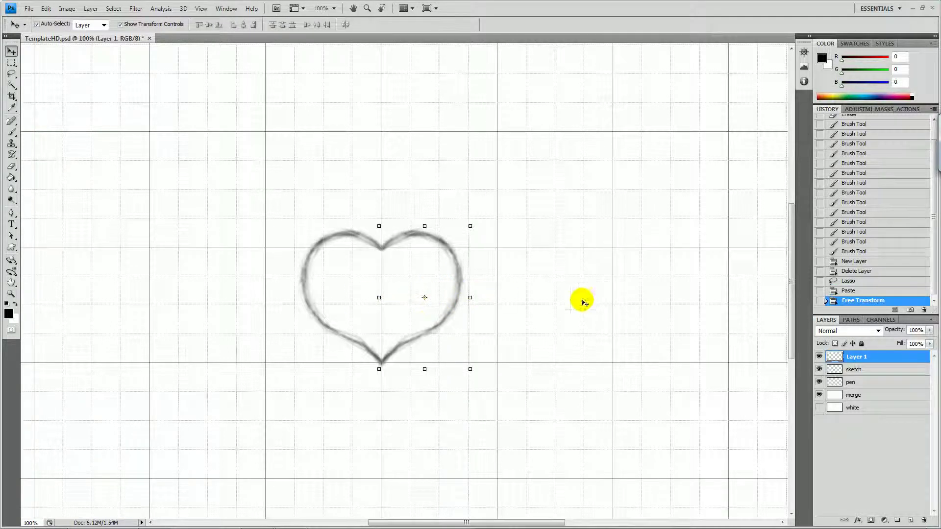
Step: Move the sketch layer above Layer 1 and merge the two heart halves into a single sketch layer
{"action": "left_click", "coordinate": [849, 370]}
{"action": "left_click", "coordinate": [856, 355]}
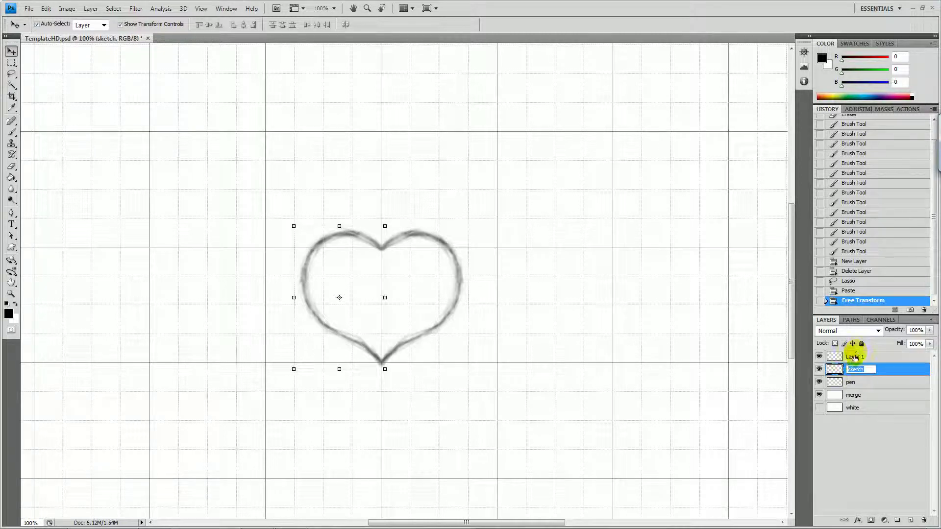
{"action": "left_click", "coordinate": [823, 357]}
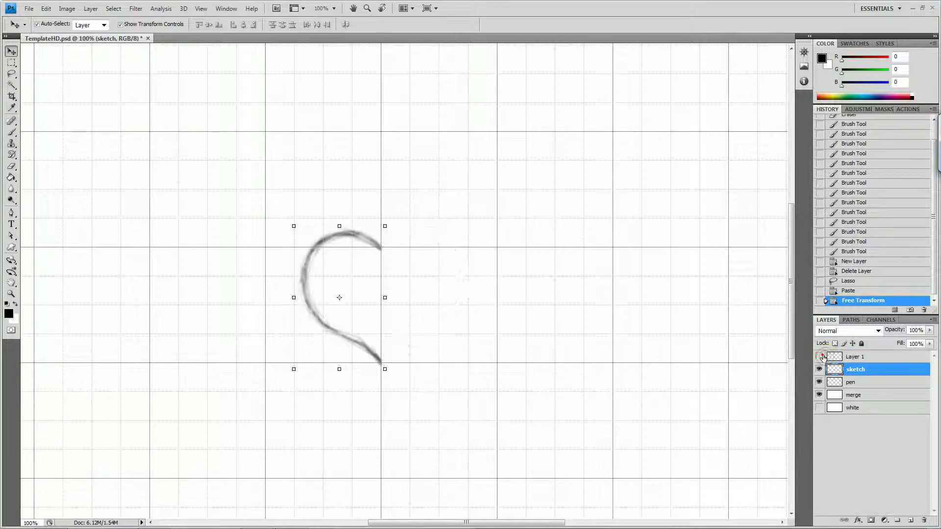
{"action": "left_click", "coordinate": [819, 356]}
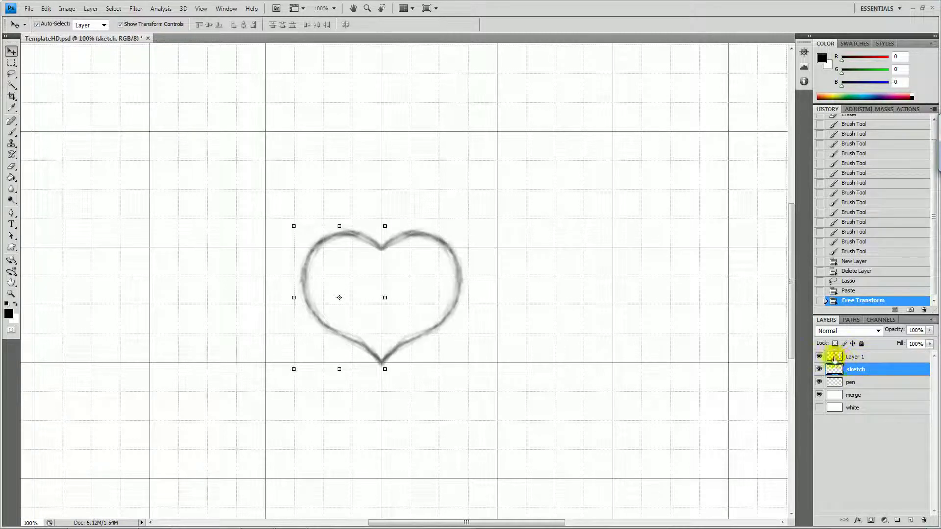
{"action": "left_click", "coordinate": [819, 357]}
{"action": "left_click", "coordinate": [819, 357]}
{"action": "left_click_drag", "start_coordinate": [852, 372], "coordinate": [854, 359]}
{"action": "left_click", "coordinate": [855, 371], "text": "shift"}
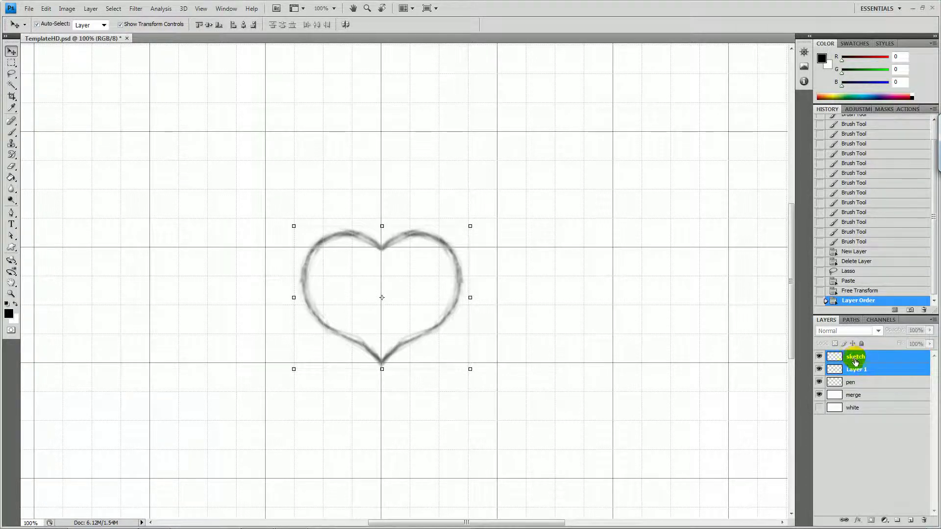
{"action": "right_click", "coordinate": [854, 362]}
{"action": "left_click", "coordinate": [781, 326]}
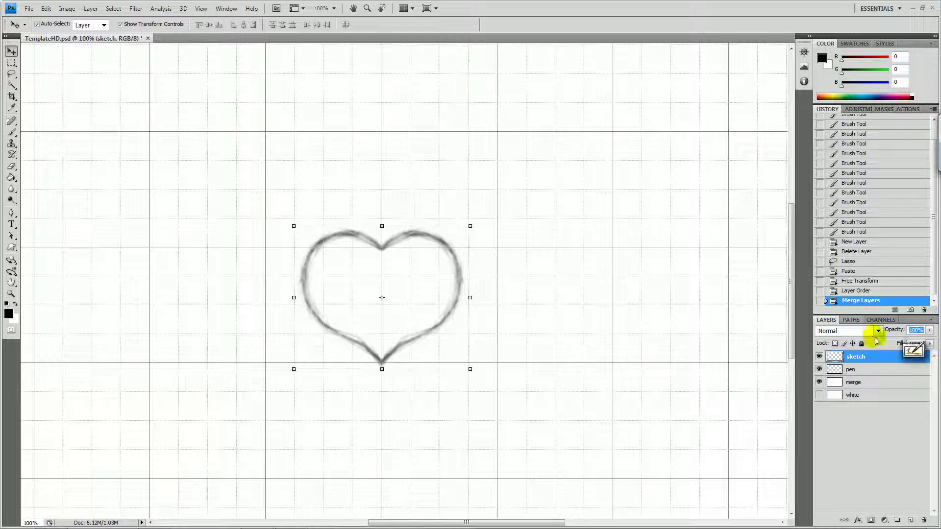
Step: Set the sketch layer's opacity to 50% and move the pen layer above it
{"action": "type", "text": "50"}
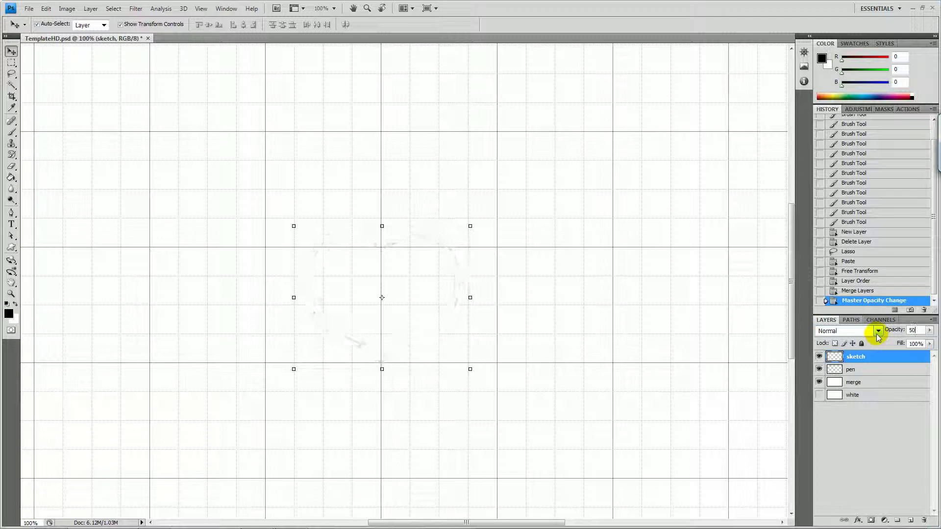
{"action": "key", "text": "Return"}
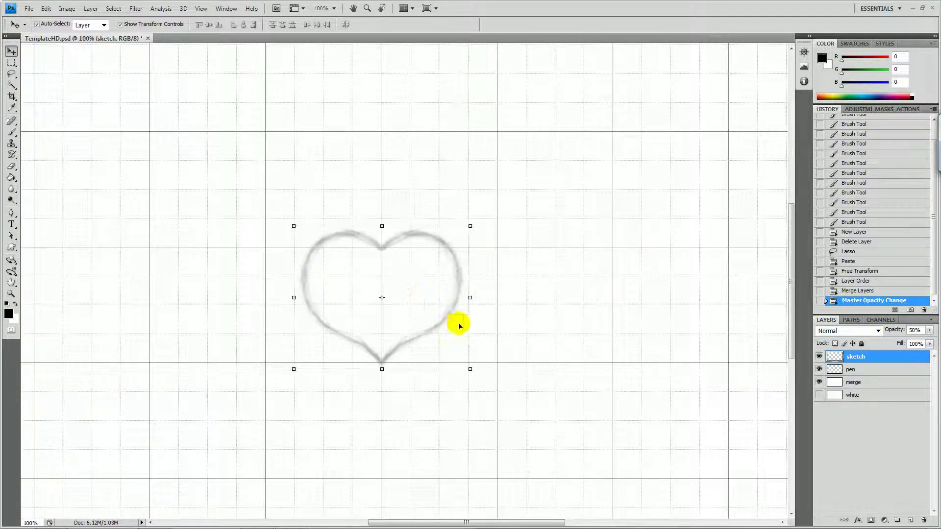
{"action": "key", "text": "p"}
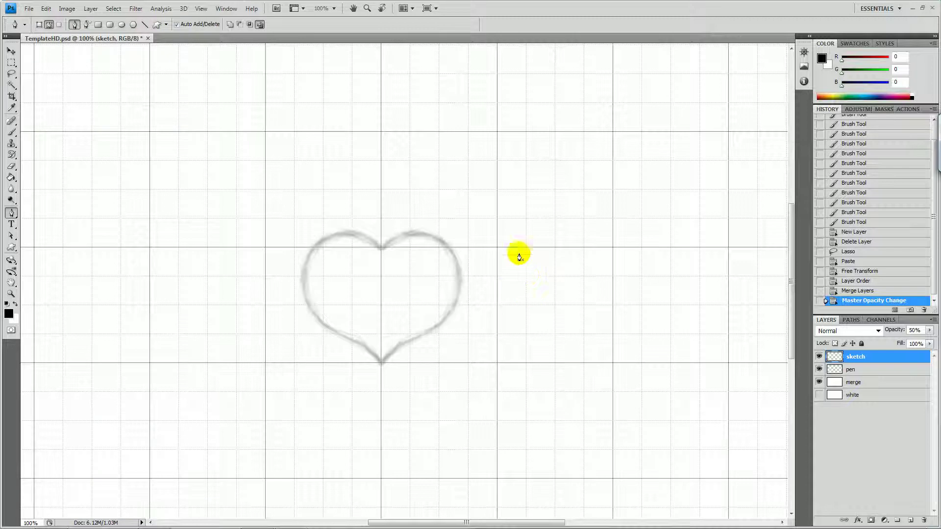
{"action": "left_click", "coordinate": [849, 371]}
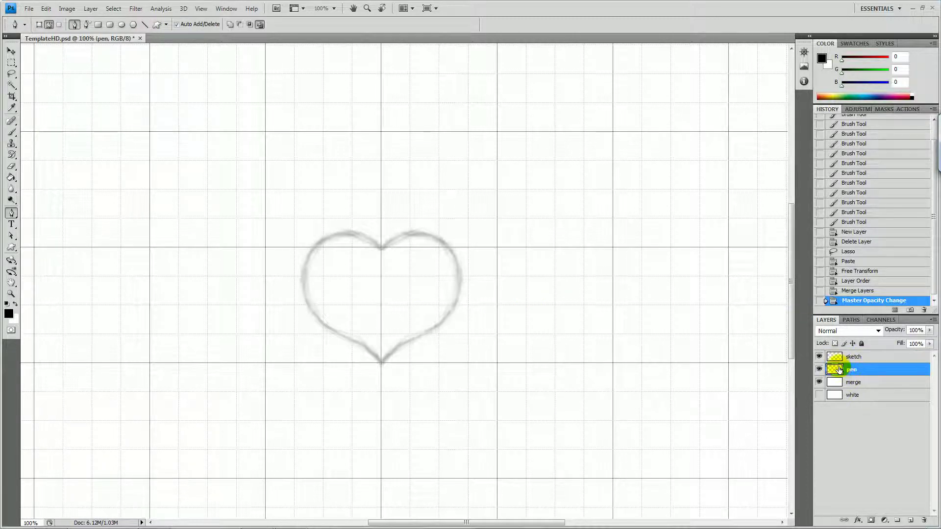
{"action": "left_click_drag", "start_coordinate": [850, 371], "coordinate": [853, 361]}
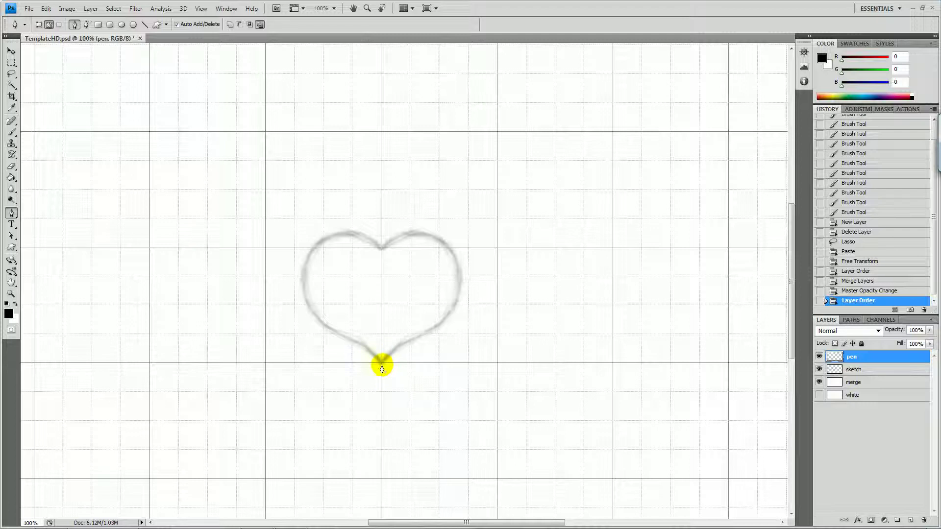
Step: Hide the grid behind the heart sketch
{"action": "key", "text": "z"}
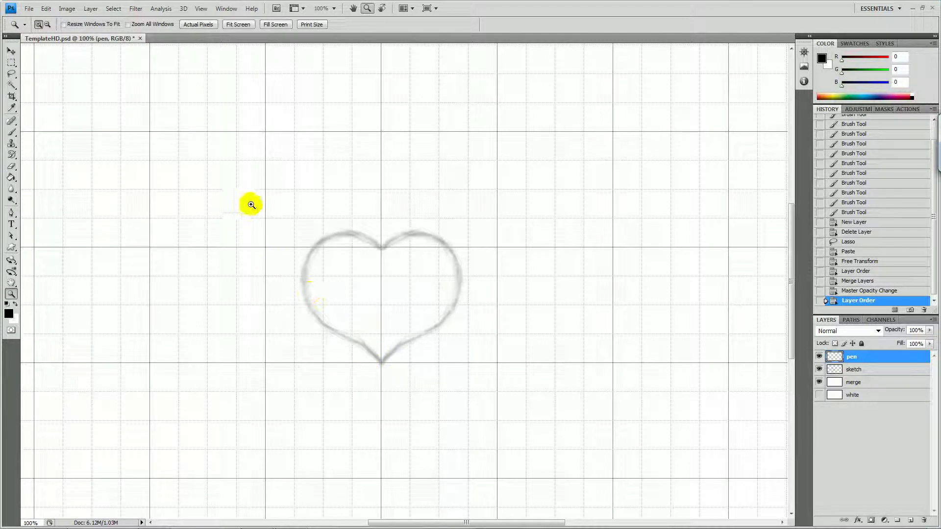
{"action": "left_click_drag", "start_coordinate": [331, 245], "coordinate": [517, 404]}
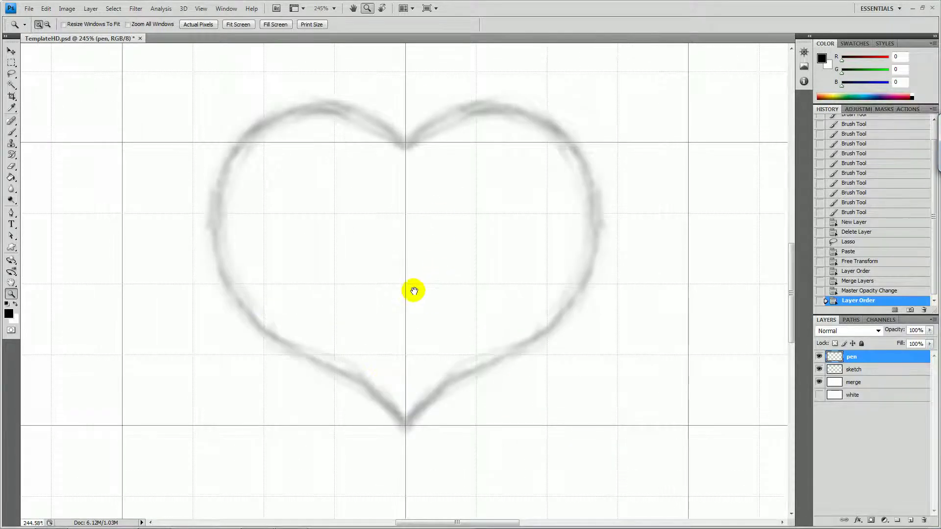
{"action": "left_click_drag", "start_coordinate": [412, 295], "coordinate": [412, 308]}
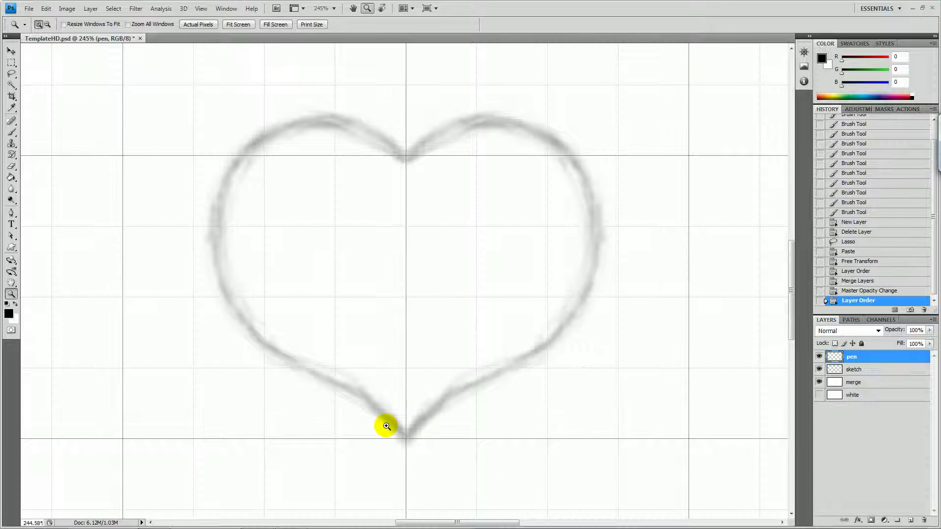
{"action": "key", "text": "ctrl+h"}
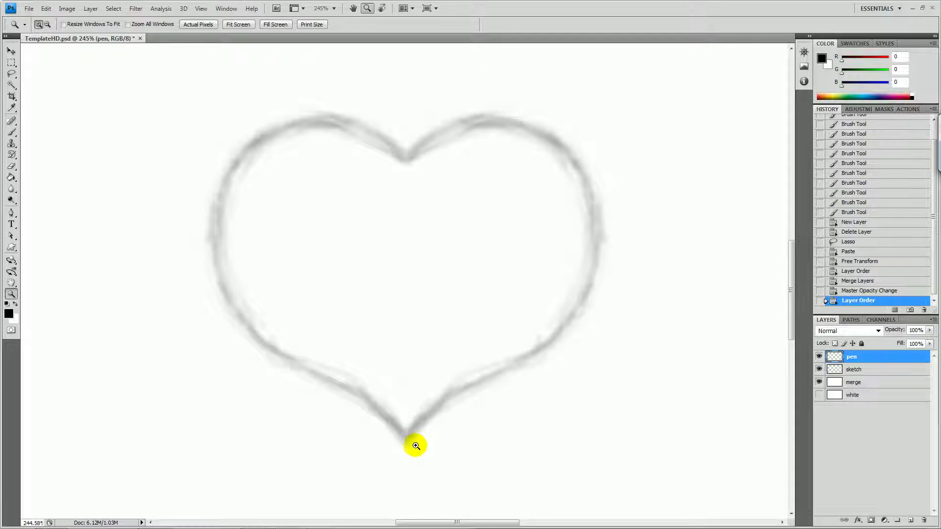
Step: Draw a straight Pen path on the pen layer from the heart's bottom tip to its top notch, nudging the anchor points into place
{"action": "key", "text": "p"}
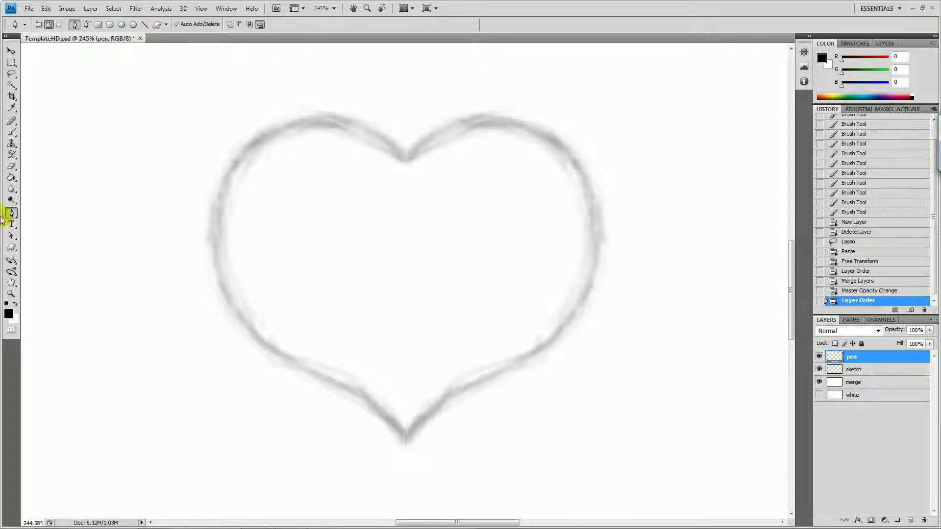
{"action": "left_click", "coordinate": [404, 440]}
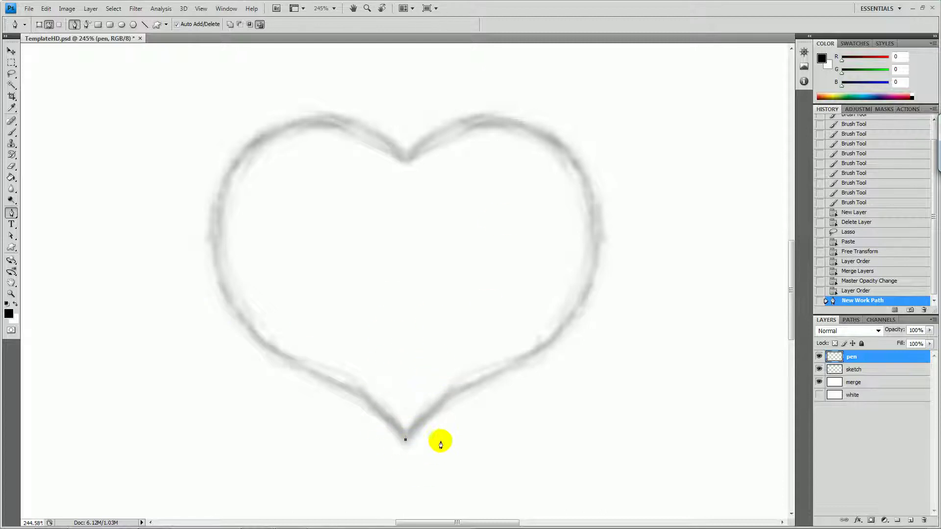
{"action": "left_click", "coordinate": [405, 440]}
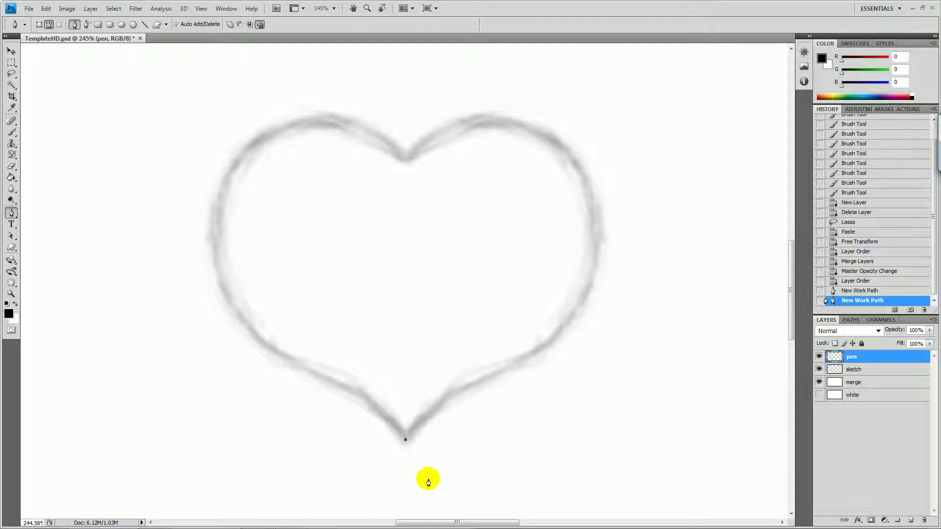
{"action": "key", "text": "Up"}
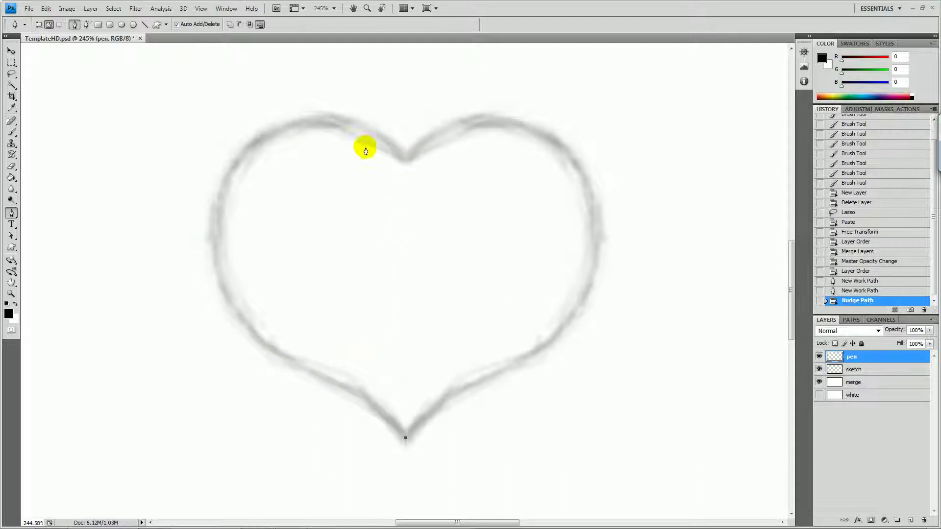
{"action": "left_click", "coordinate": [405, 158]}
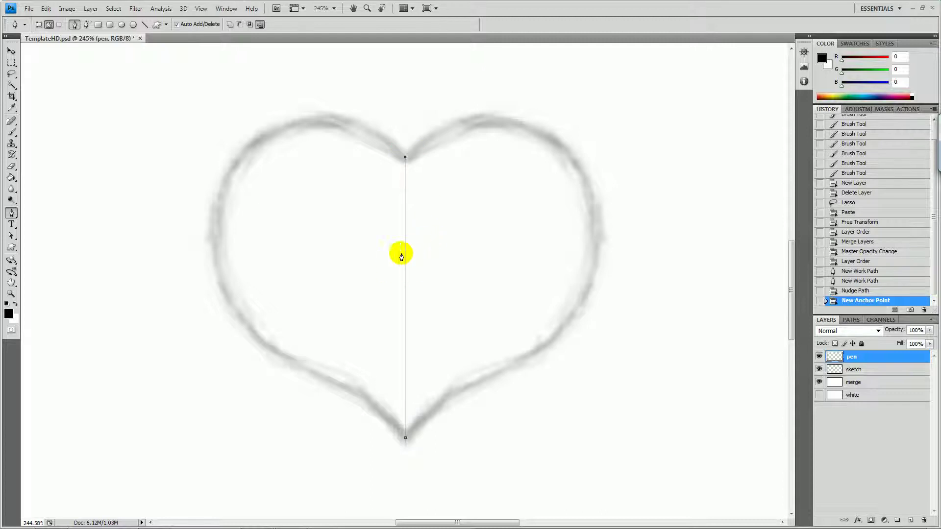
{"action": "key", "text": "Right"}
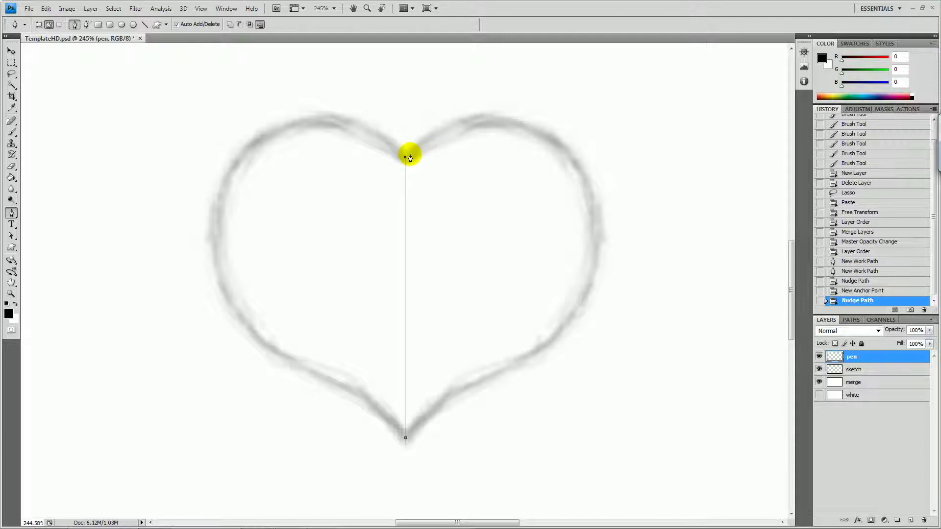
Step: Add an anchor point midway along the straight path and bend it outward to follow the upper curve of the heart's left lobe
{"action": "left_click", "coordinate": [12, 216], "text": "alt"}
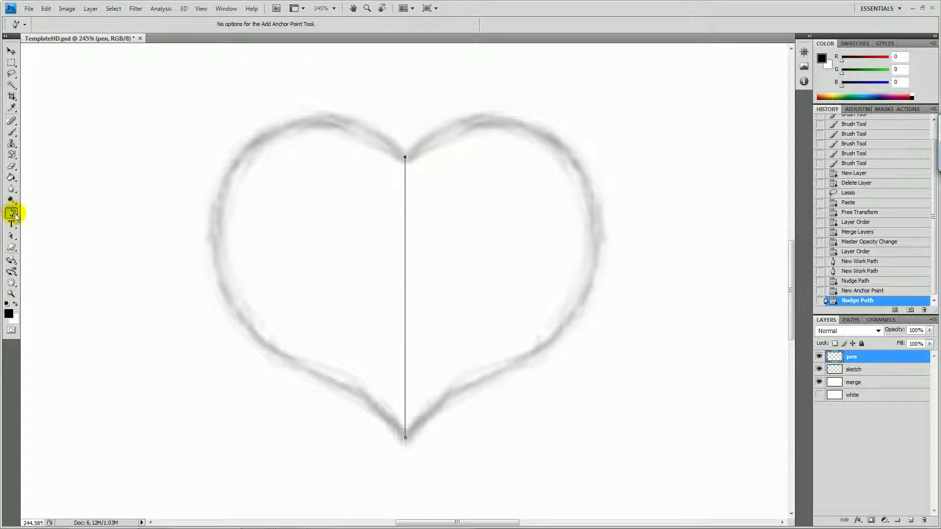
{"action": "left_click", "coordinate": [16, 216]}
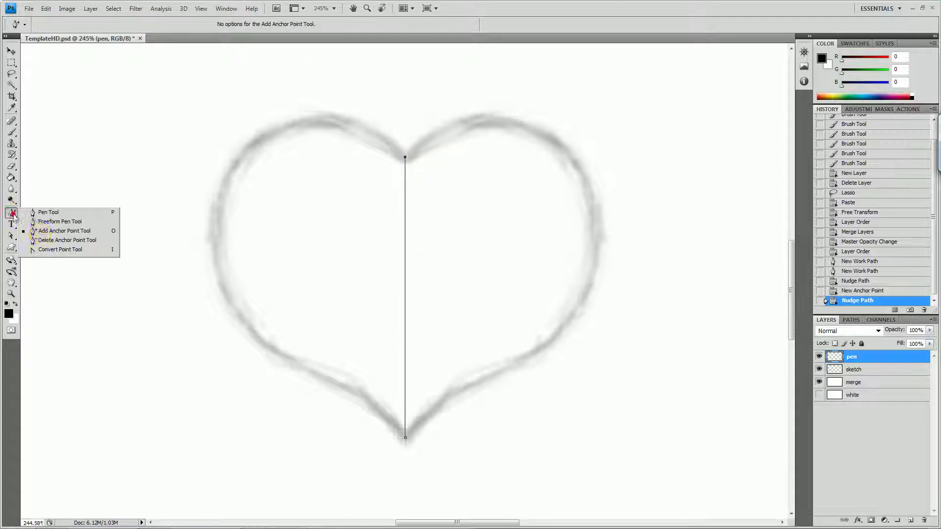
{"action": "left_click", "coordinate": [43, 234]}
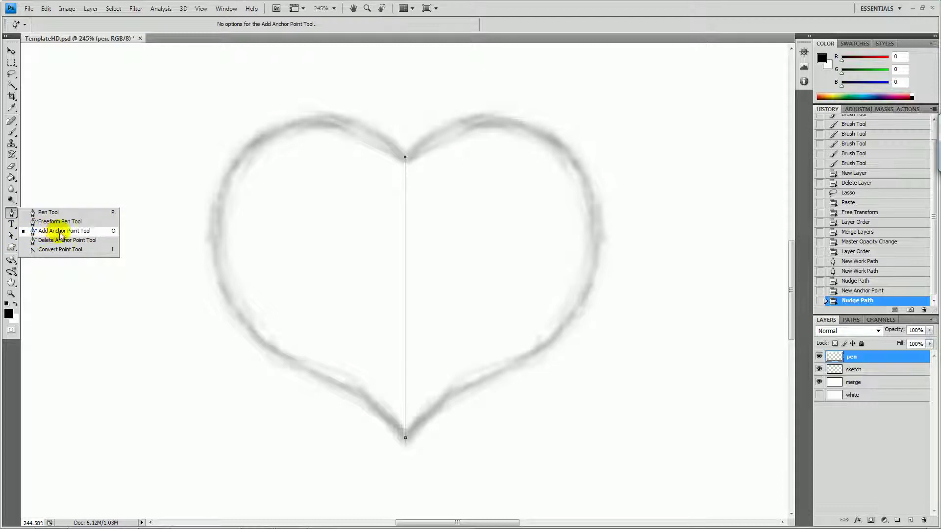
{"action": "left_click", "coordinate": [65, 234]}
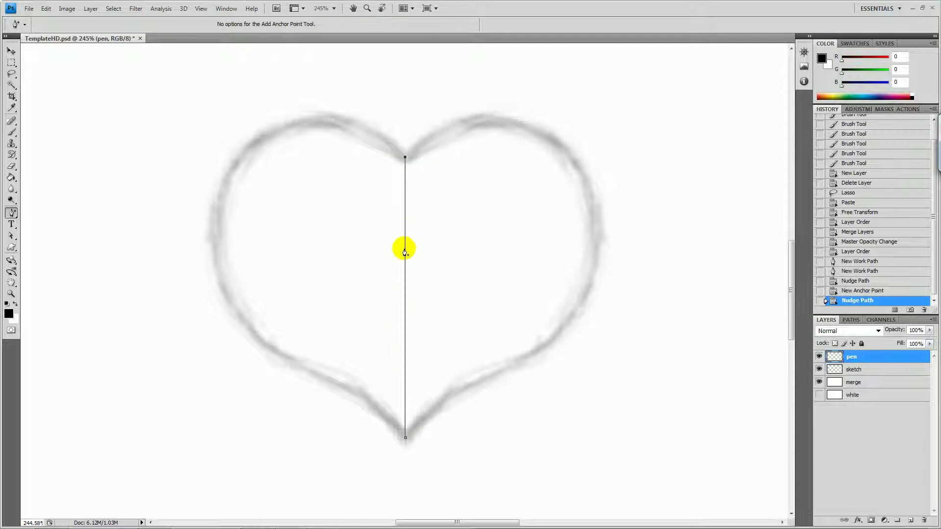
{"action": "left_click", "coordinate": [405, 281]}
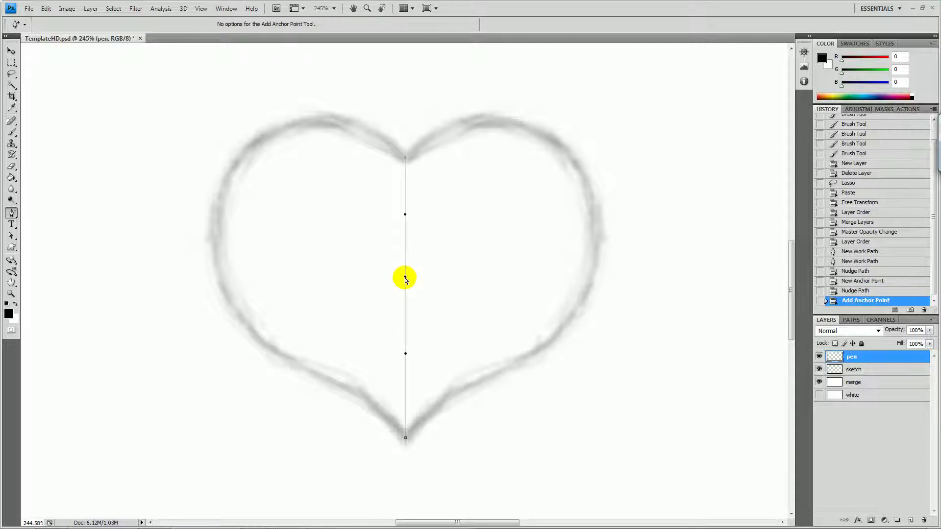
{"action": "left_click_drag", "start_coordinate": [405, 279], "coordinate": [309, 149]}
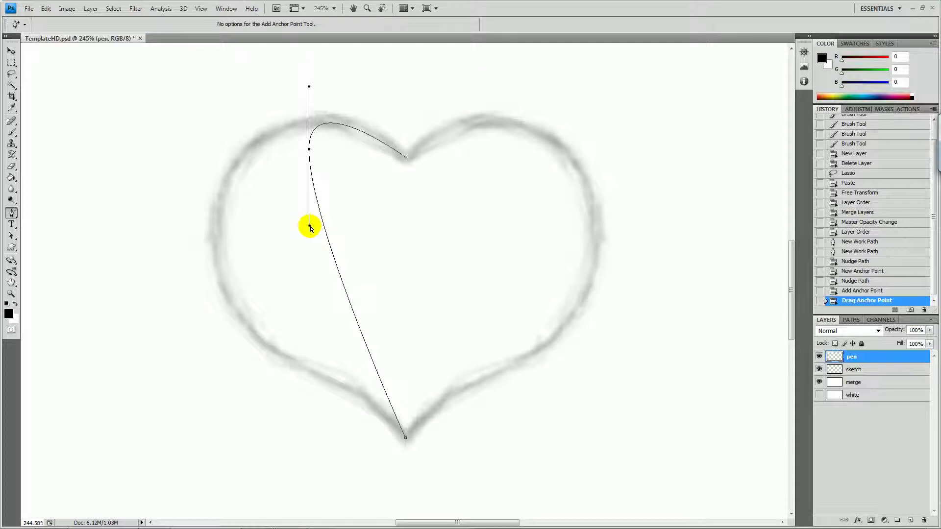
{"action": "left_click_drag", "start_coordinate": [309, 227], "coordinate": [106, 235]}
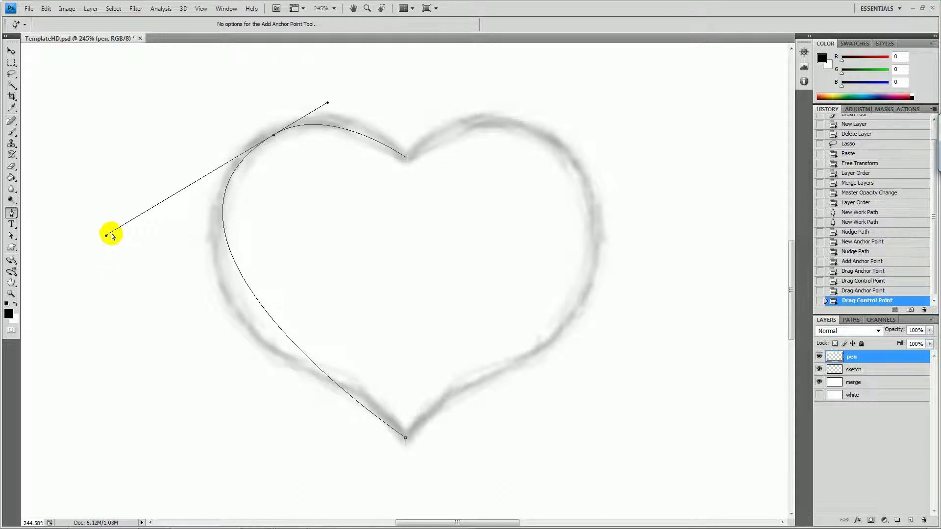
Step: Add two anchor points along the lower left side of the path and move them onto the sketched outline
{"action": "left_click", "coordinate": [258, 304]}
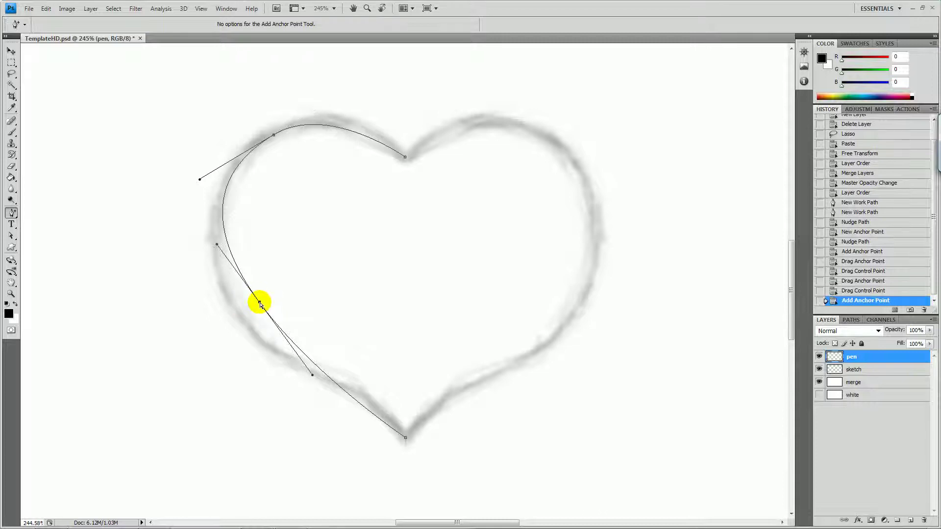
{"action": "left_click_drag", "start_coordinate": [259, 302], "coordinate": [243, 322]}
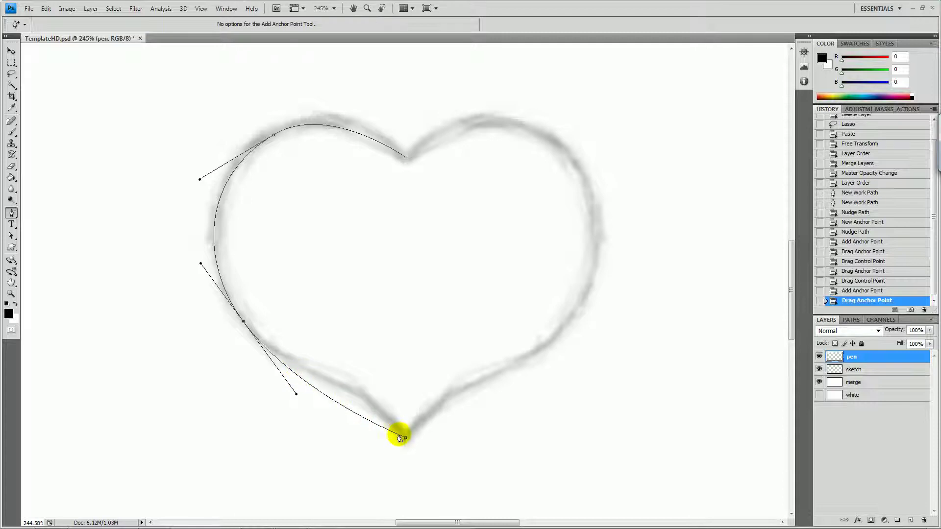
{"action": "left_click", "coordinate": [348, 410]}
{"action": "left_click_drag", "start_coordinate": [348, 410], "coordinate": [351, 395]}
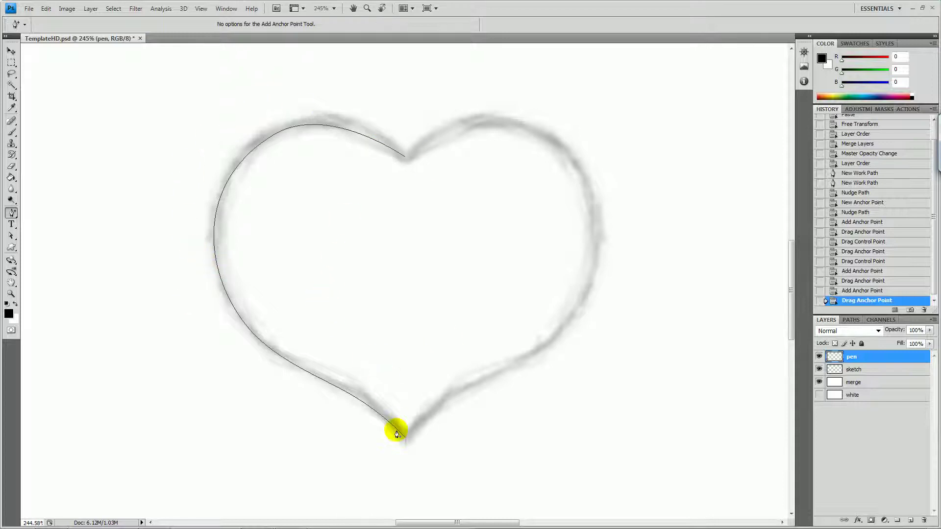
Step: Select all anchor points of the left-half work path with the Direct Selection tool and paste a copy of the path
{"action": "left_click", "coordinate": [853, 321]}
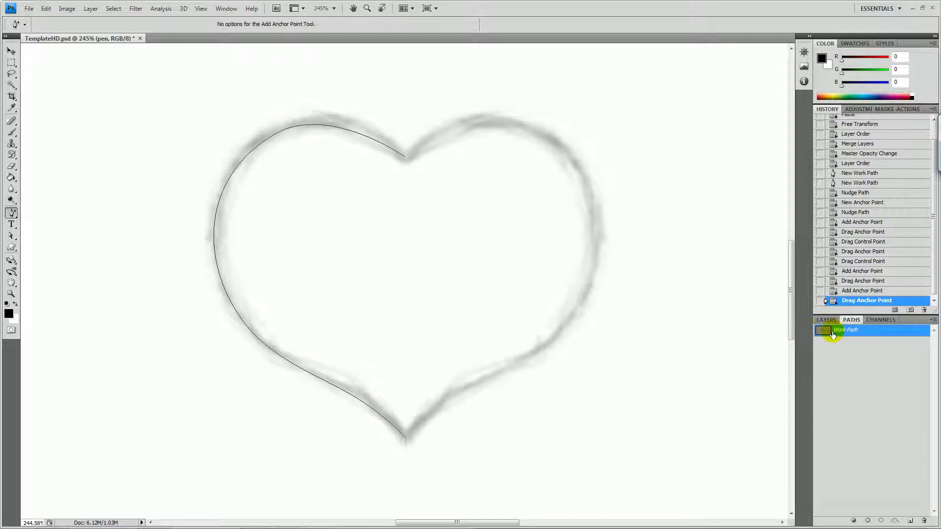
{"action": "left_click", "coordinate": [12, 236]}
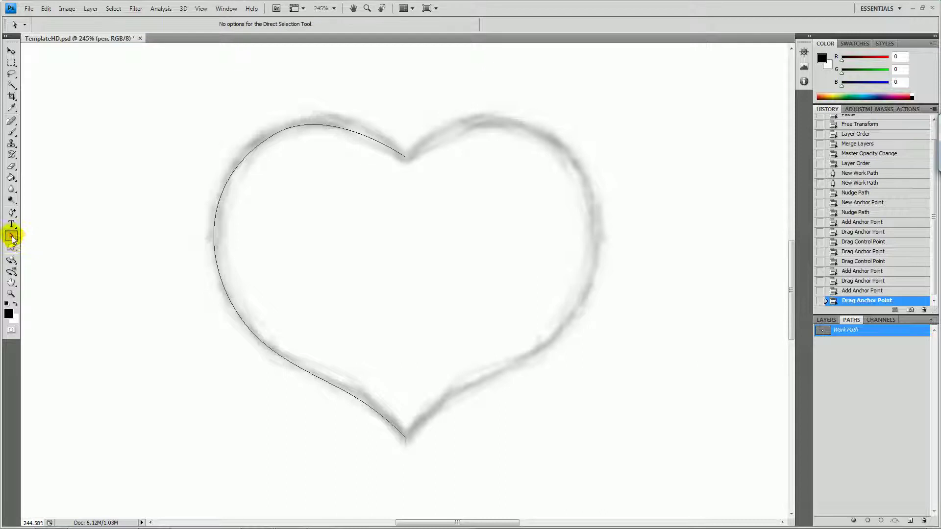
{"action": "left_click_drag", "start_coordinate": [13, 237], "coordinate": [86, 235]}
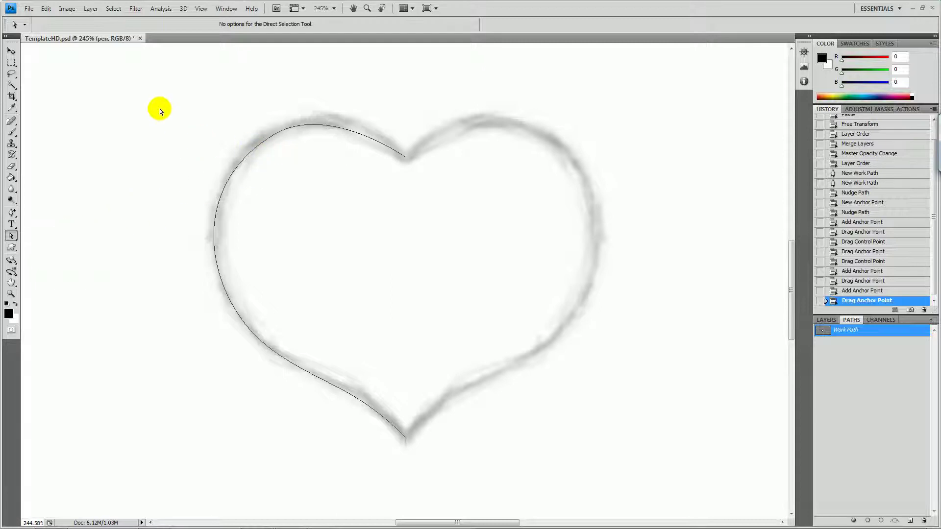
{"action": "left_click_drag", "start_coordinate": [158, 106], "coordinate": [475, 460]}
{"action": "key", "text": "ctrl+v"}
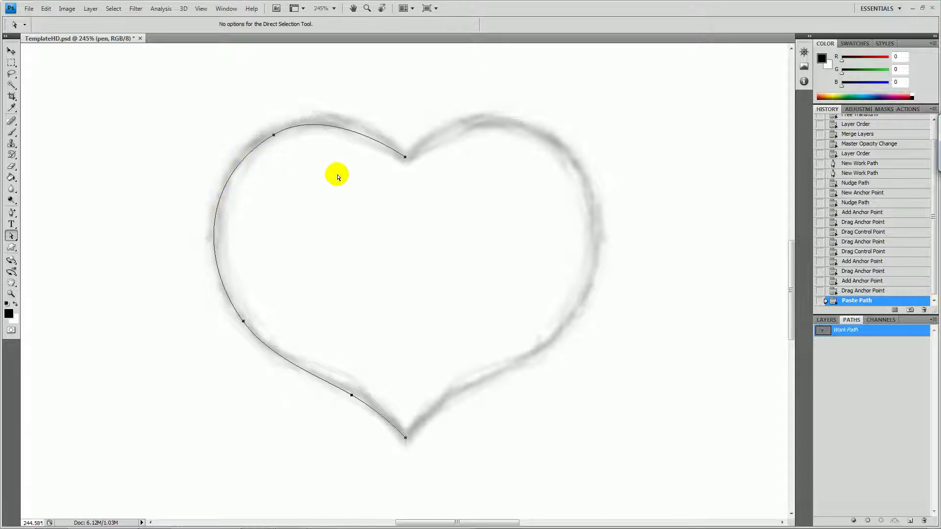
Step: Try to mirror the pasted path onto the heart's right side with Free Transform Path, setting its width to -100%
{"action": "right_click", "coordinate": [233, 173]}
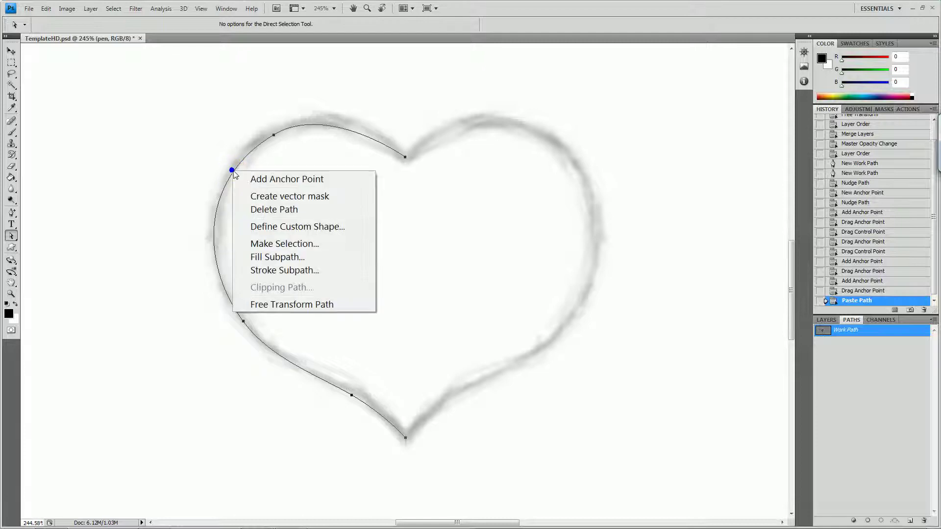
{"action": "left_click", "coordinate": [283, 305]}
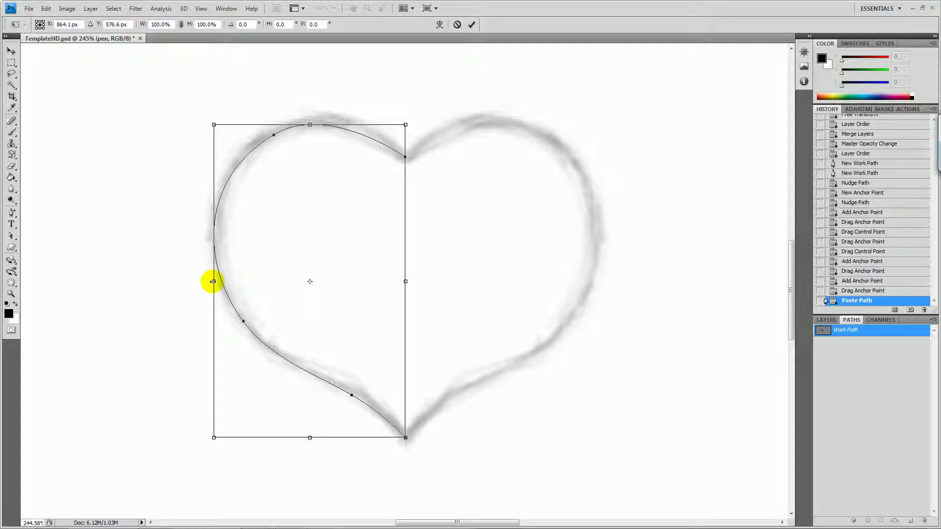
{"action": "left_click_drag", "start_coordinate": [214, 281], "coordinate": [597, 283]}
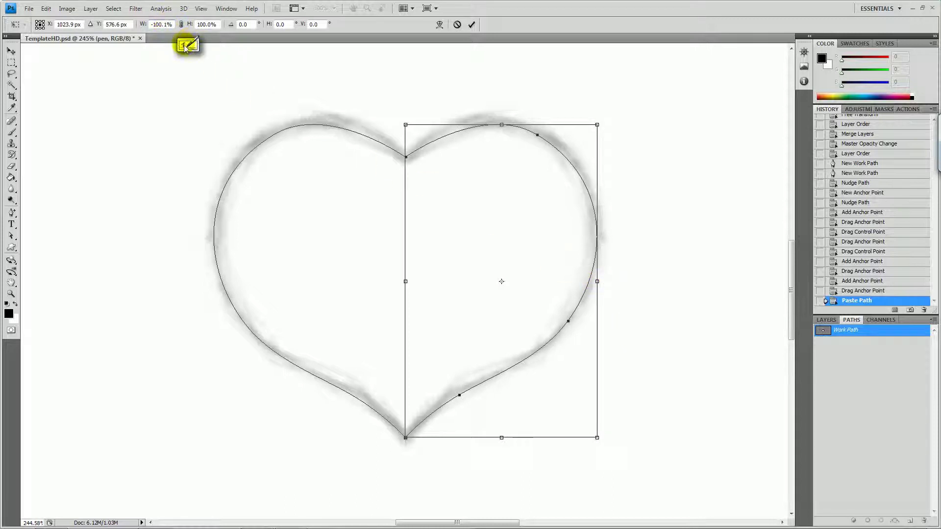
{"action": "key", "text": "BackSpace"}
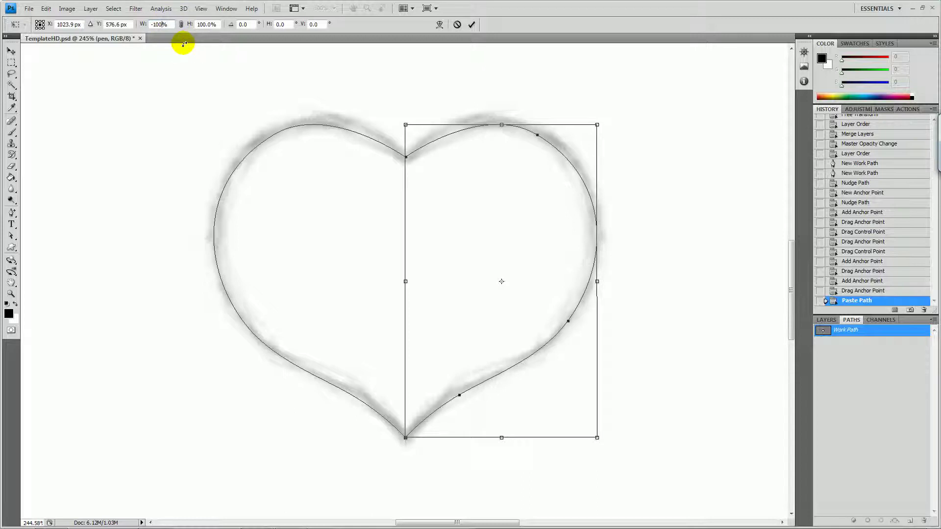
{"action": "key", "text": "Return"}
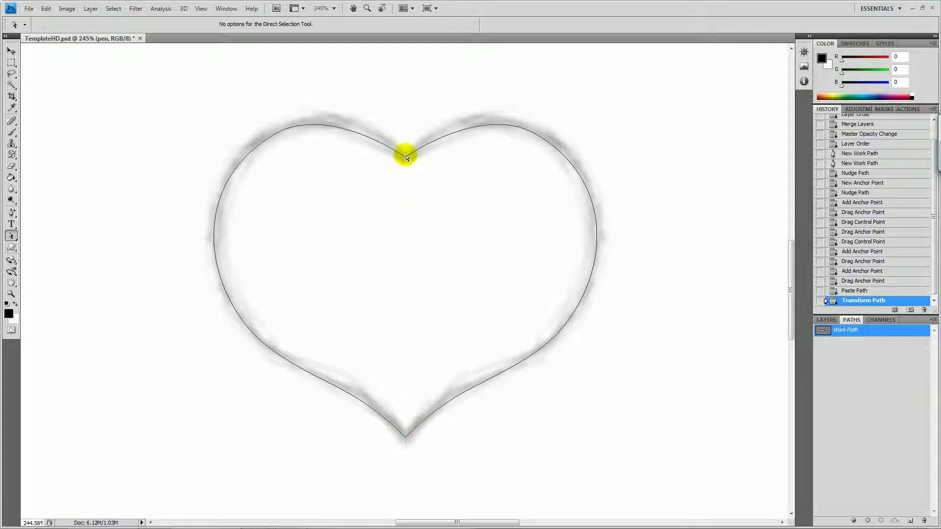
Step: Check the top notch where the two path halves meet and undo the last path transformation
{"action": "key", "text": "z"}
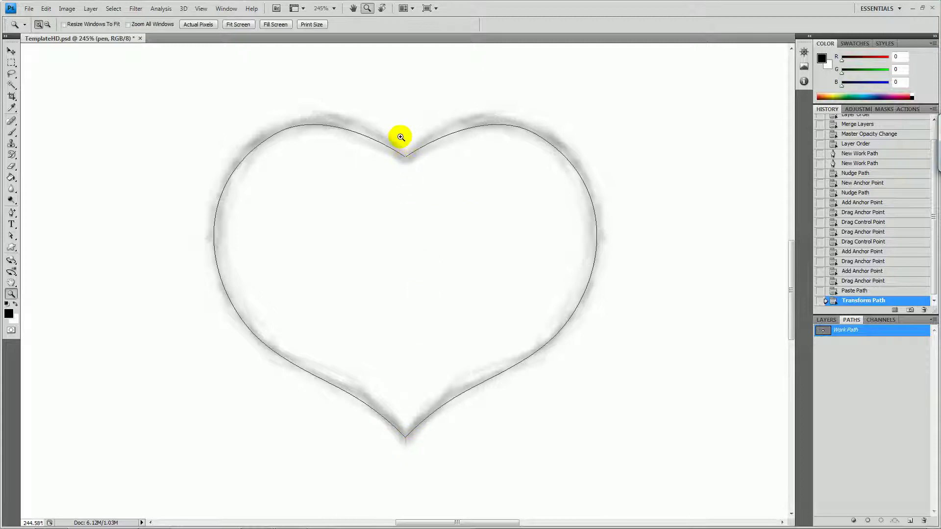
{"action": "left_click_drag", "start_coordinate": [399, 141], "coordinate": [424, 183]}
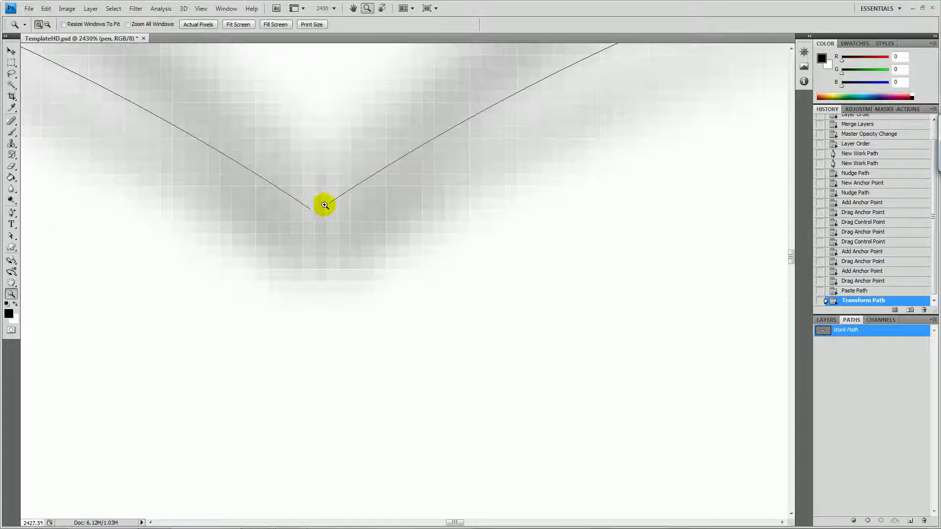
{"action": "key", "text": "ctrl"}
{"action": "key", "text": "ctrl+alt+0"}
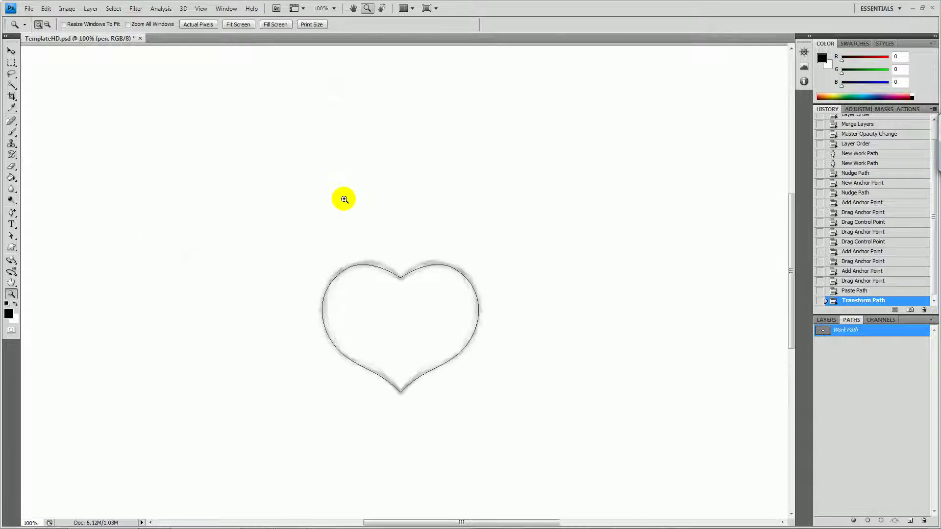
{"action": "left_click_drag", "start_coordinate": [293, 224], "coordinate": [524, 407]}
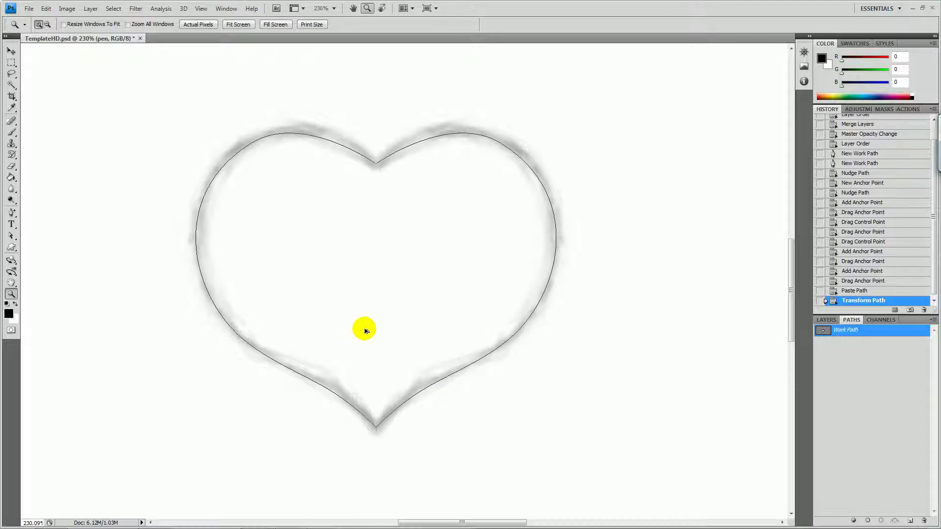
{"action": "key", "text": "ctrl+z"}
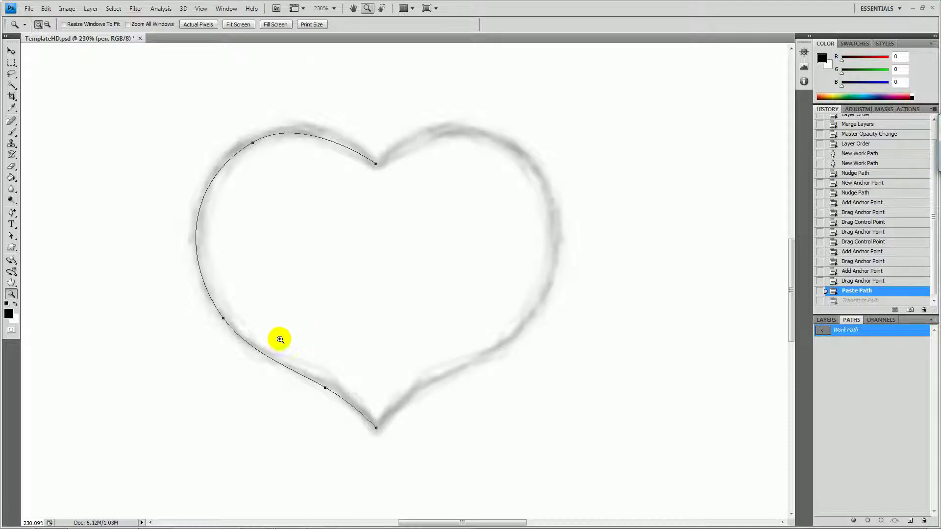
Step: Flip the pasted path horizontally across the heart's centre line with Free Transform Path, to a width of about -99.9%
{"action": "right_click", "coordinate": [199, 260]}
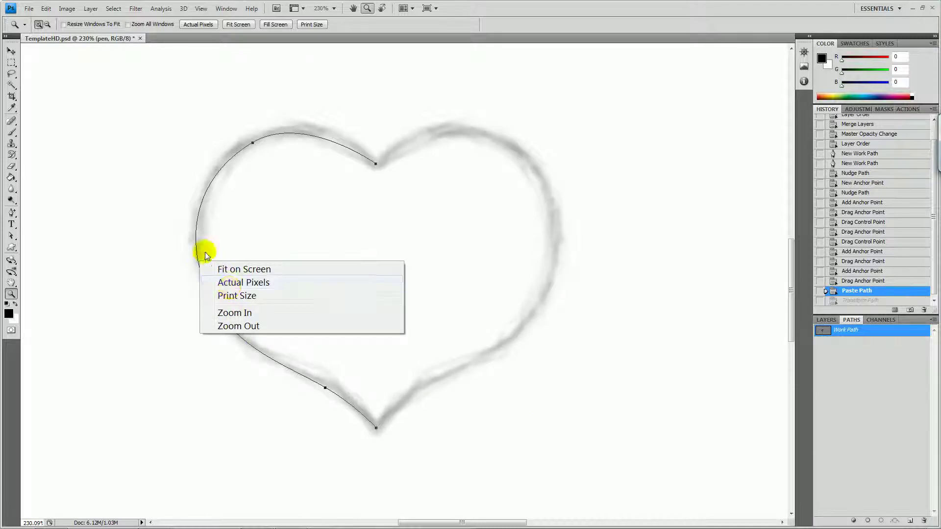
{"action": "key", "text": "Escape"}
{"action": "key", "text": "p"}
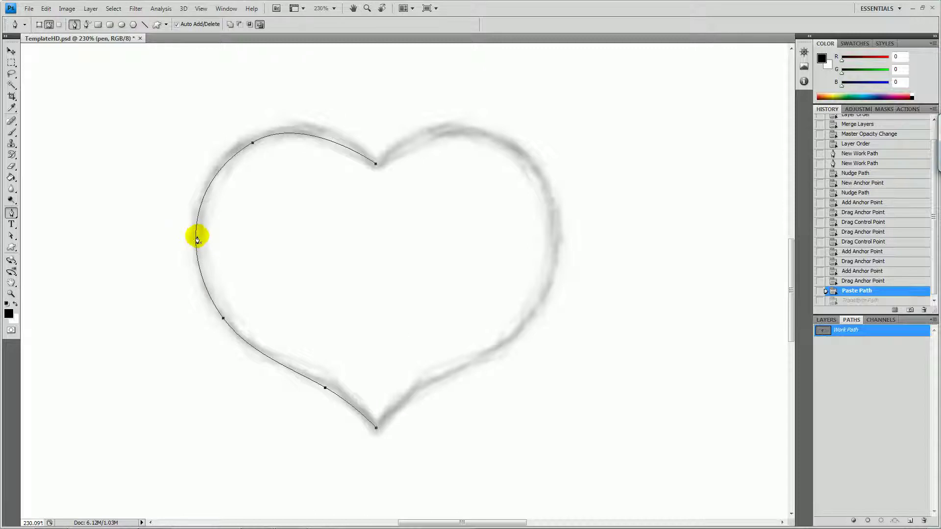
{"action": "right_click", "coordinate": [198, 240]}
{"action": "left_click", "coordinate": [249, 370]}
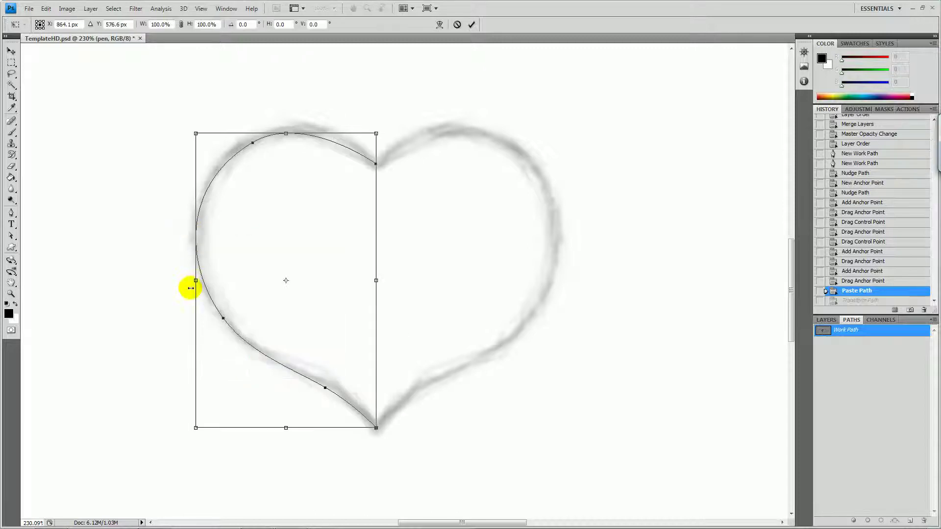
{"action": "left_click_drag", "start_coordinate": [195, 281], "coordinate": [556, 281]}
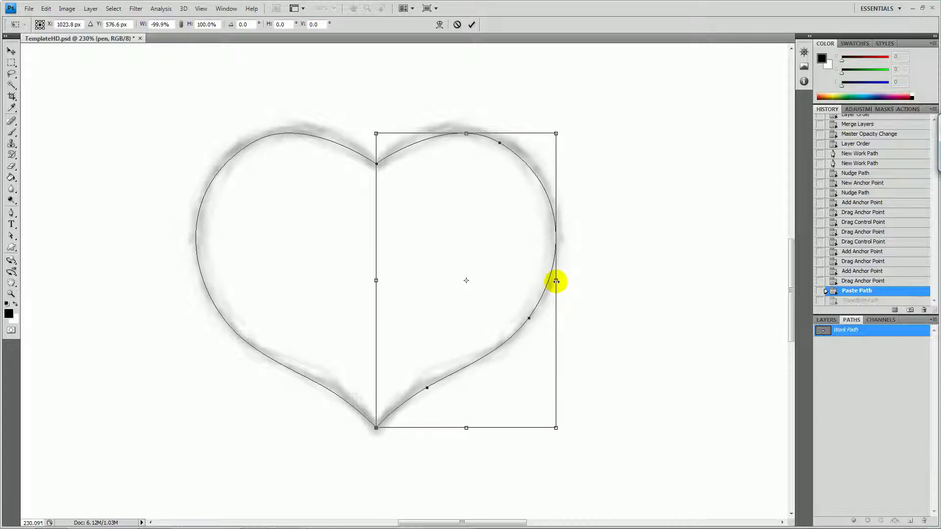
{"action": "key", "text": "Return"}
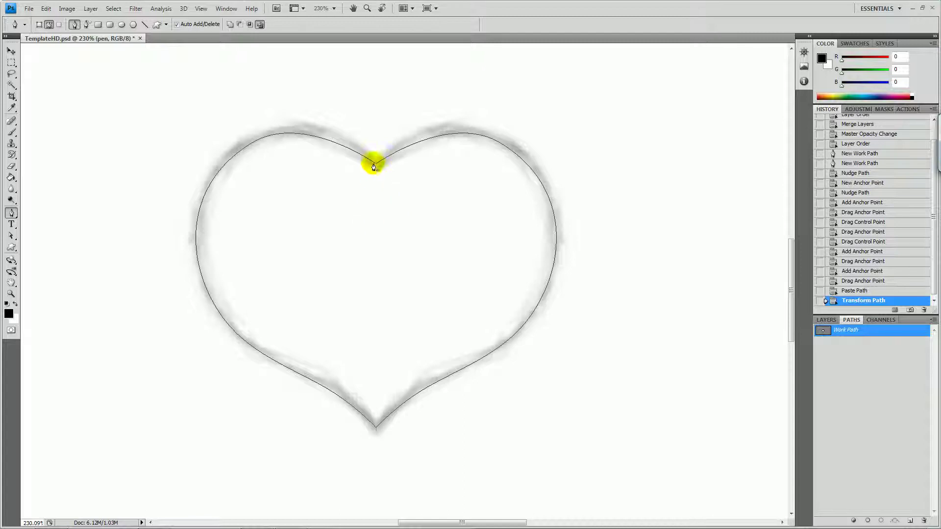
Step: Join the open ends of the left and right path halves at the heart's top notch with the Pen tool
{"action": "key", "text": "a"}
{"action": "left_click_drag", "start_coordinate": [354, 145], "coordinate": [399, 188]}
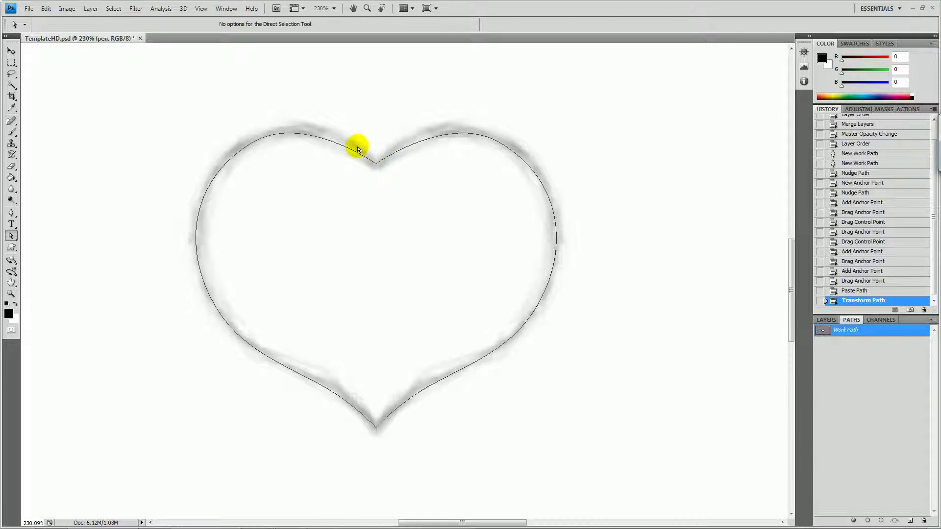
{"action": "key", "text": "z"}
{"action": "left_click_drag", "start_coordinate": [351, 145], "coordinate": [390, 182]}
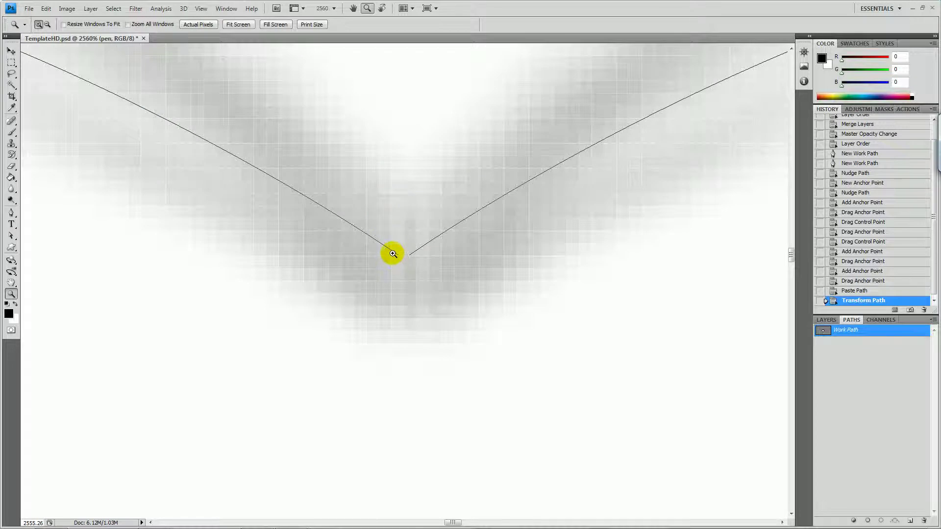
{"action": "key", "text": "a"}
{"action": "left_click_drag", "start_coordinate": [383, 237], "coordinate": [403, 268]}
{"action": "key", "text": "p"}
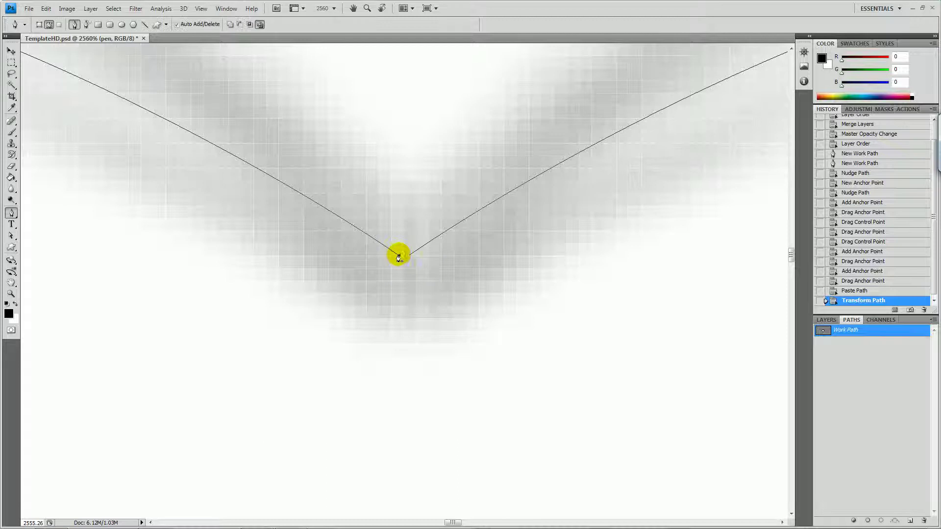
{"action": "left_click", "coordinate": [399, 257]}
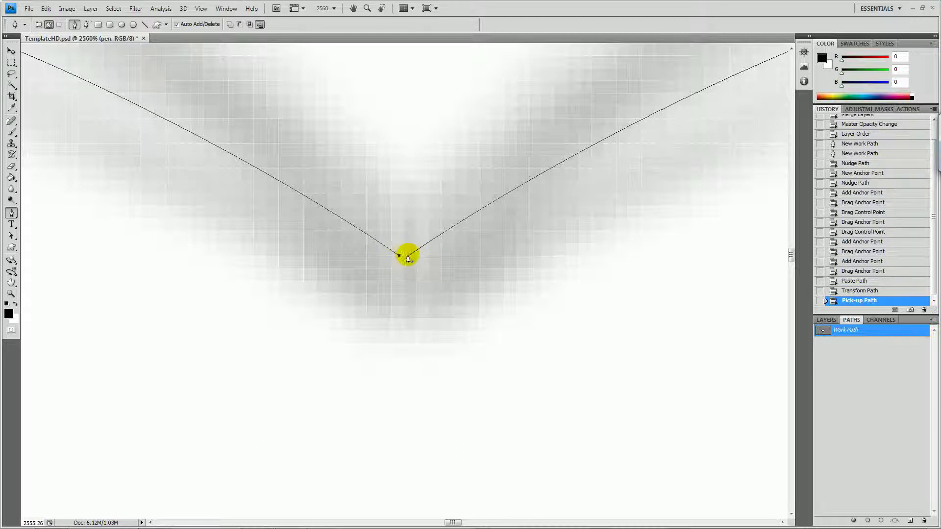
{"action": "left_click", "coordinate": [409, 256]}
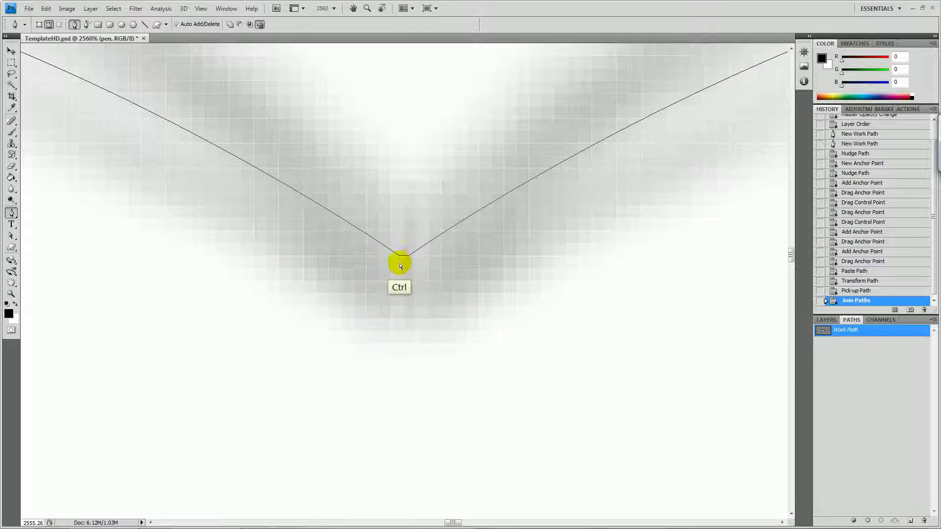
Step: Check the heart path's bottom tip, hide the sketch layer and make the pen layer active
{"action": "key", "text": "ctrl+1"}
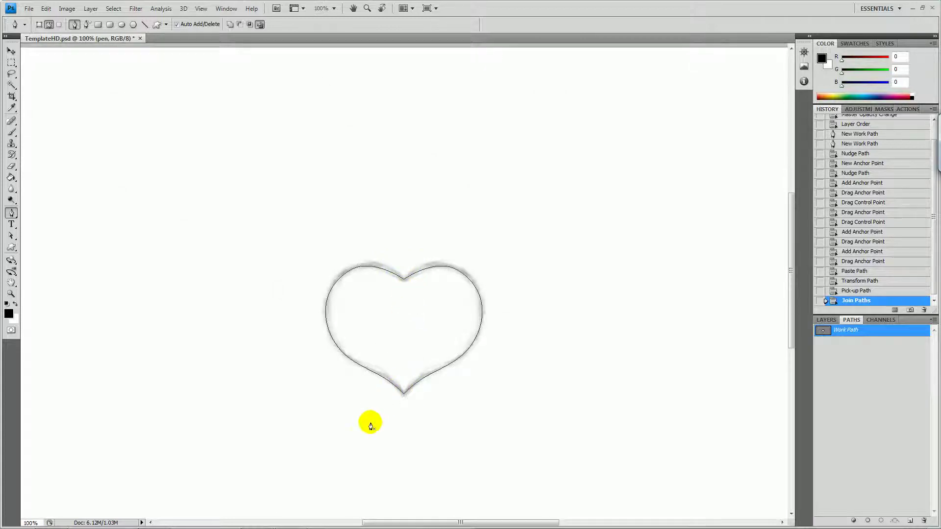
{"action": "key", "text": "z"}
{"action": "left_click_drag", "start_coordinate": [383, 387], "coordinate": [427, 409]}
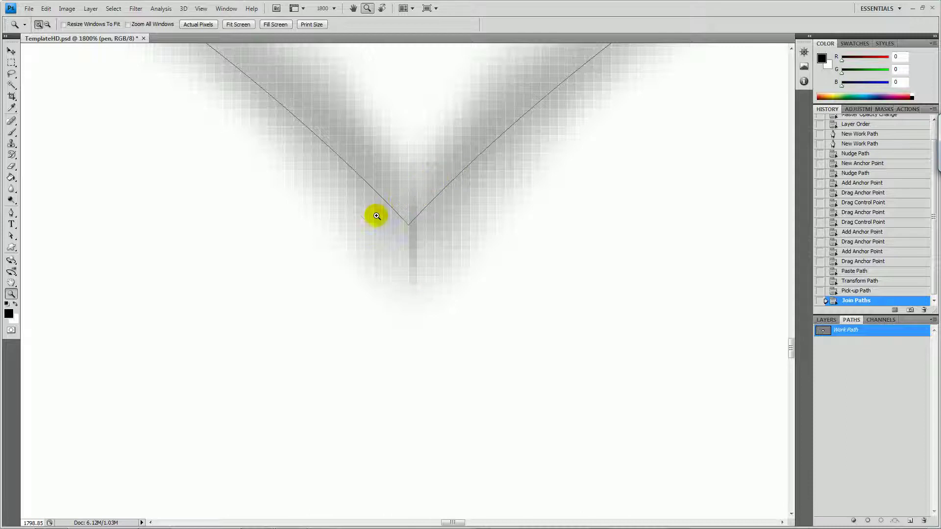
{"action": "key", "text": "ctrl+1"}
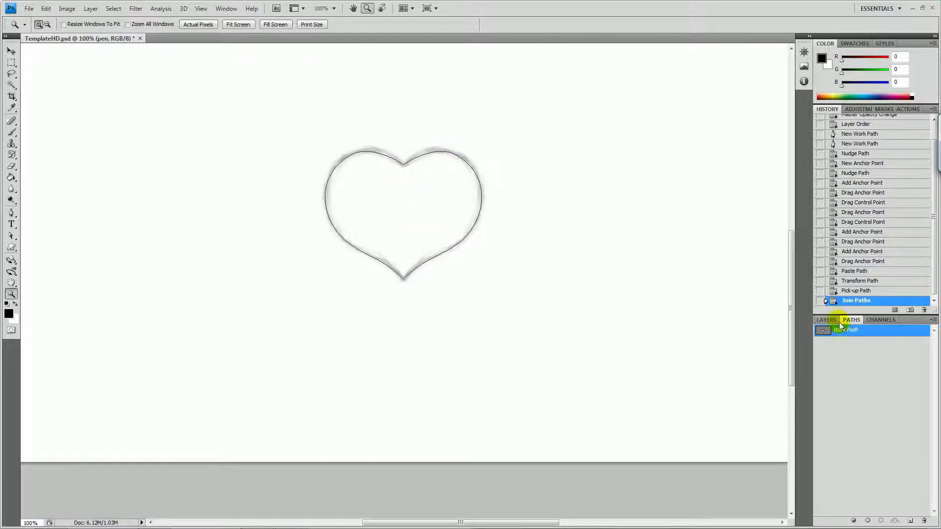
{"action": "left_click", "coordinate": [832, 320]}
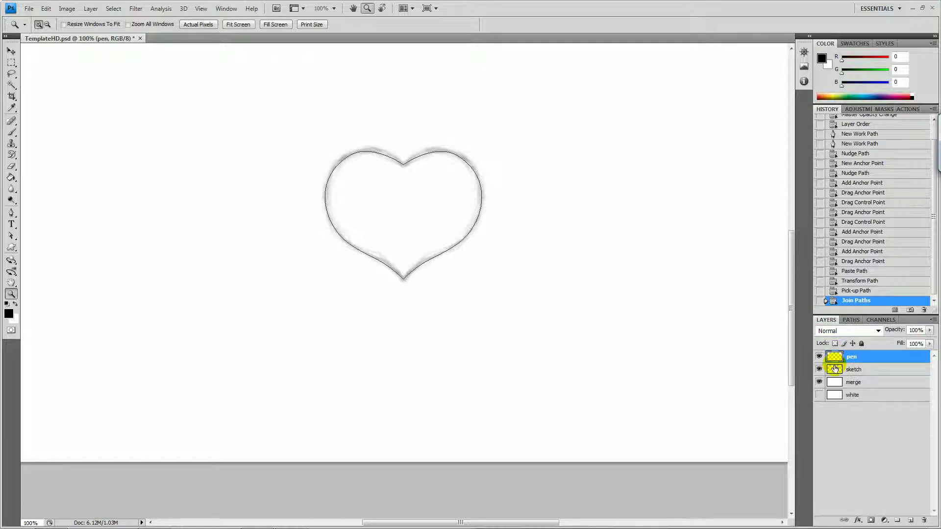
{"action": "left_click", "coordinate": [855, 370]}
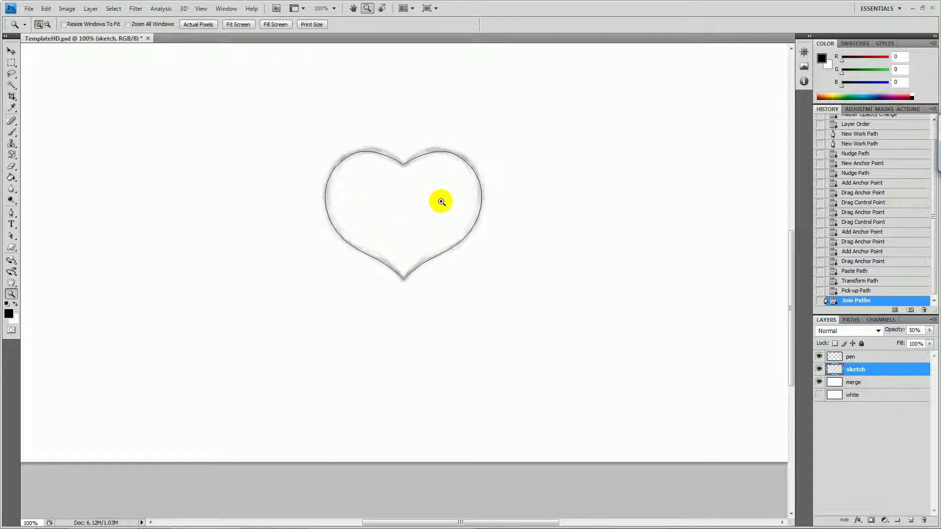
{"action": "left_click", "coordinate": [819, 369]}
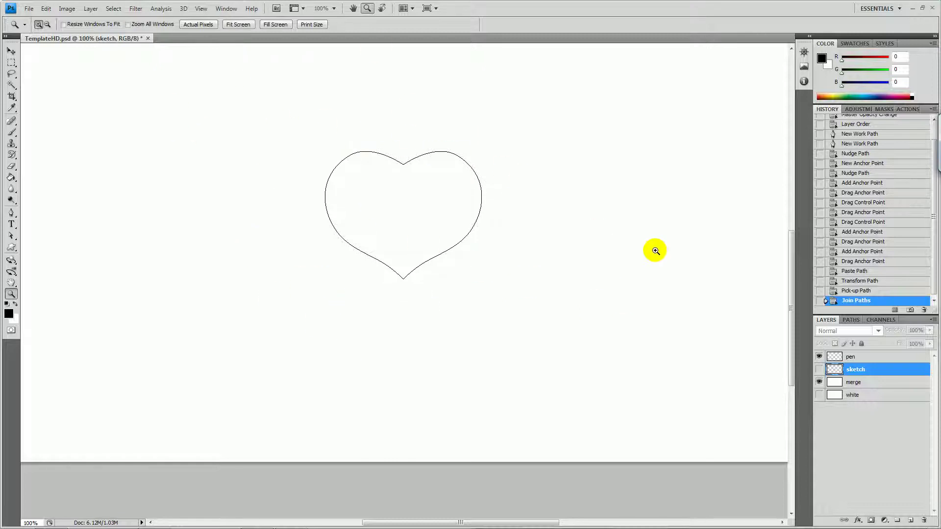
{"action": "left_click", "coordinate": [849, 361]}
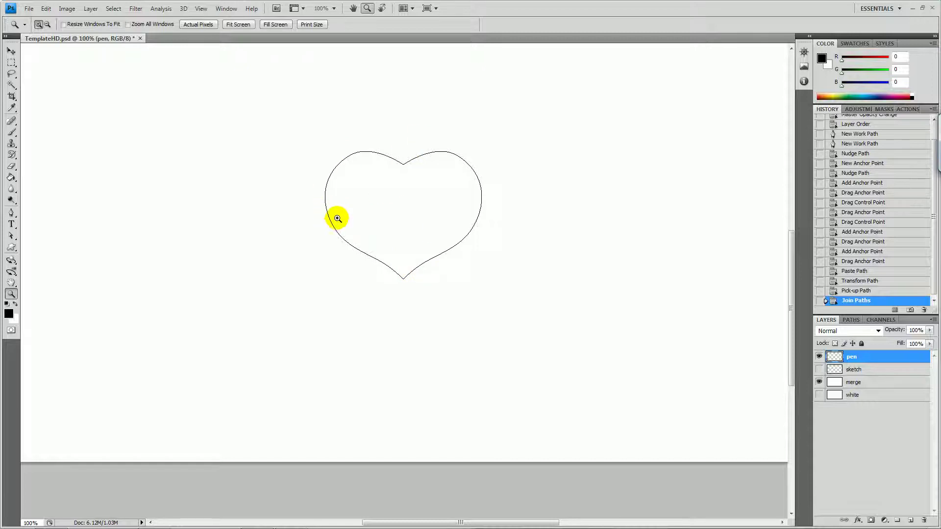
Step: Set the foreground color to pure red (ff0000) and the Brush tool's flow to 100%
{"action": "key", "text": "b"}
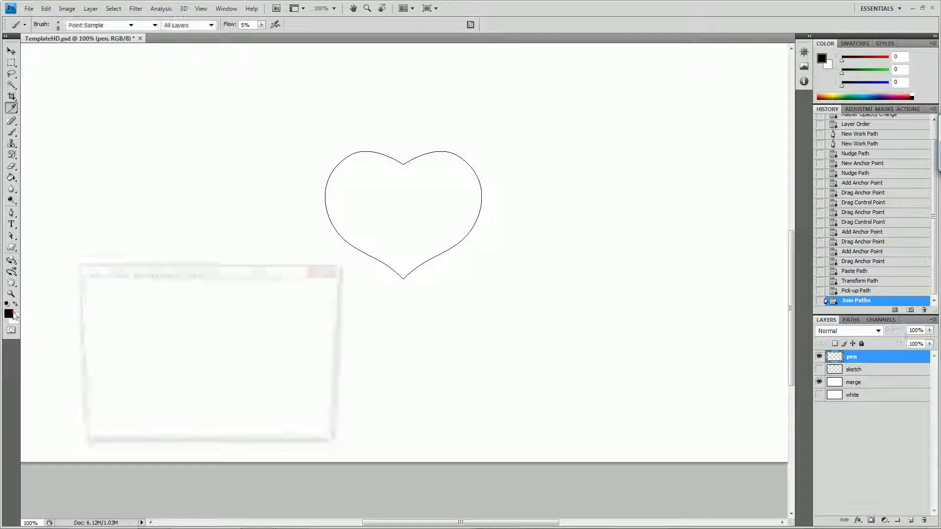
{"action": "left_click", "coordinate": [14, 314]}
{"action": "left_click", "coordinate": [202, 302]}
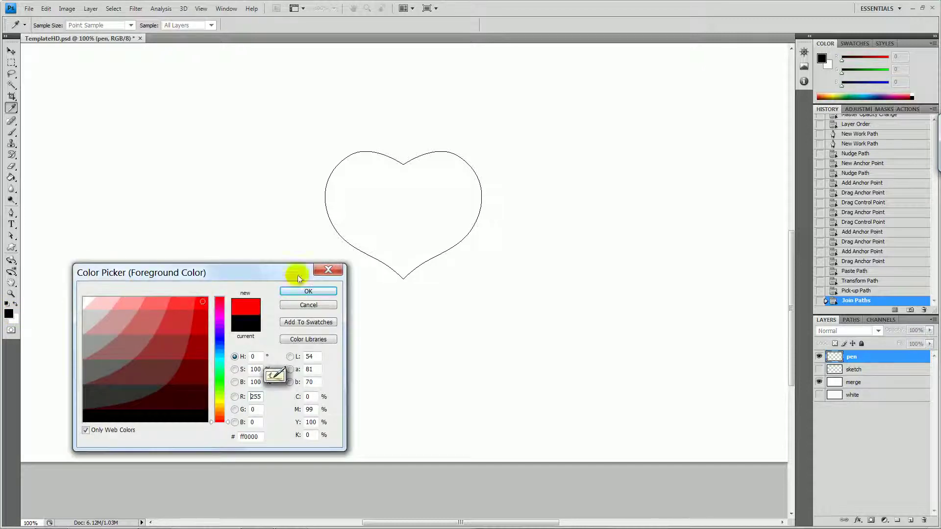
{"action": "left_click", "coordinate": [301, 293]}
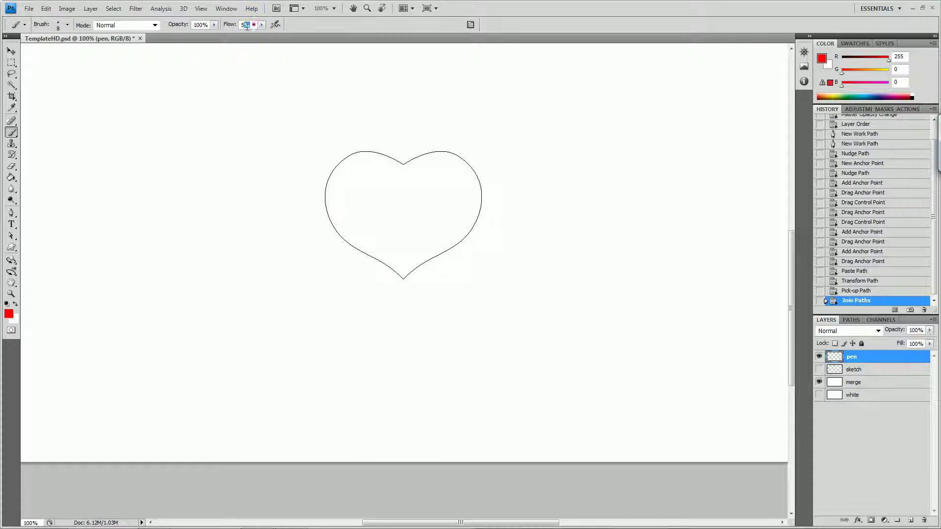
{"action": "left_click", "coordinate": [251, 25]}
{"action": "type", "text": "100"}
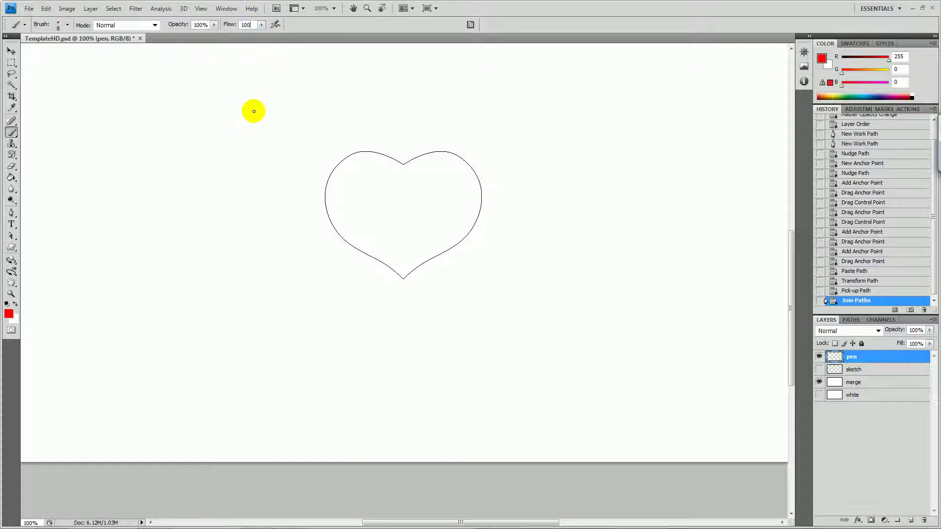
{"action": "key", "text": "Return"}
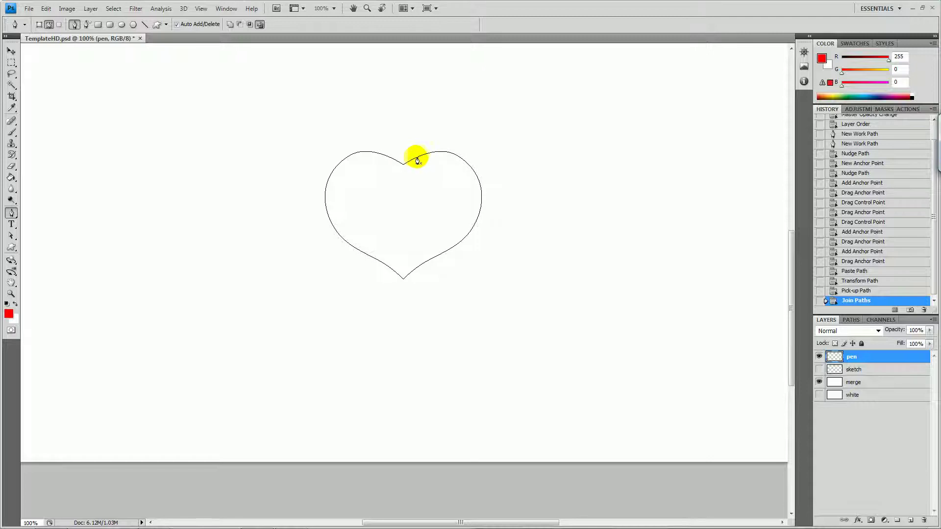
Step: Stroke the heart path on the pen layer with the Brush tool, with Simulate Pressure off
{"action": "right_click", "coordinate": [667, 194]}
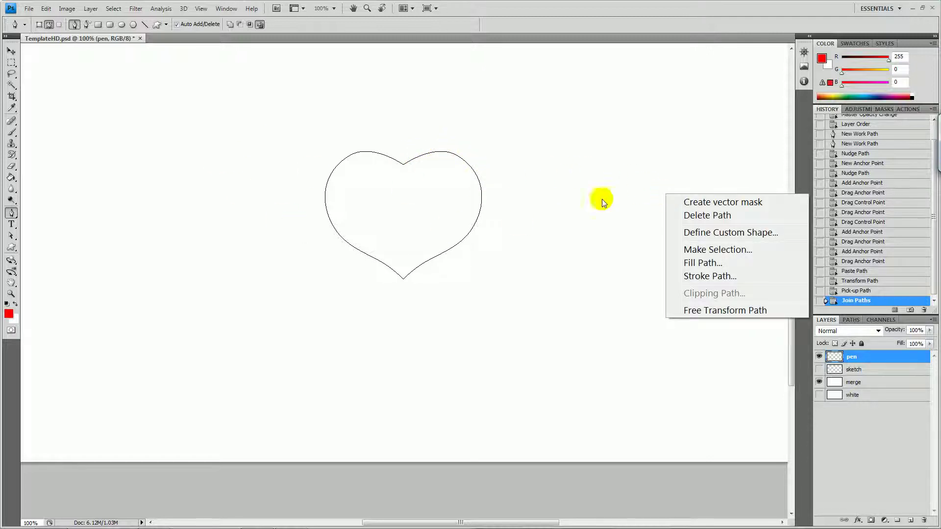
{"action": "left_click", "coordinate": [421, 137]}
{"action": "right_click", "coordinate": [423, 137]}
{"action": "left_click", "coordinate": [364, 371]}
{"action": "right_click", "coordinate": [364, 370]}
{"action": "left_click", "coordinate": [566, 200]}
{"action": "right_click", "coordinate": [568, 200]}
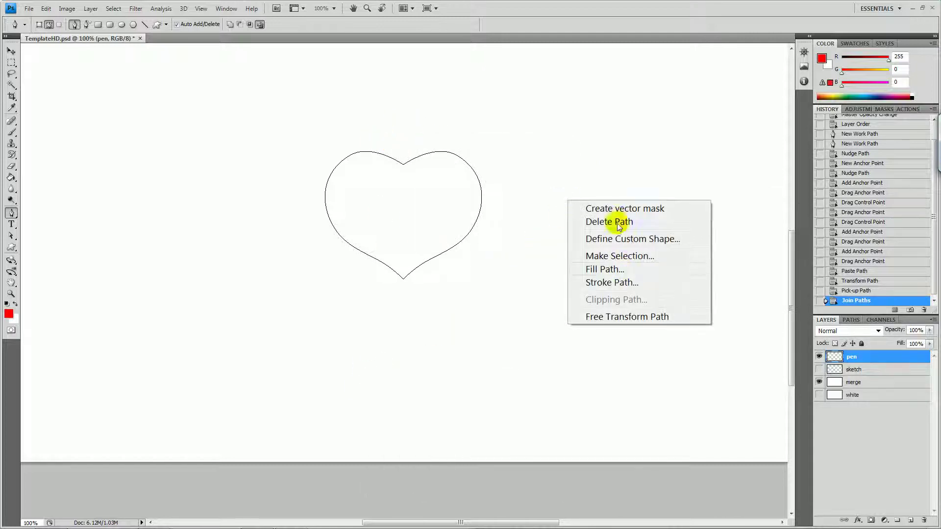
{"action": "left_click", "coordinate": [607, 283]}
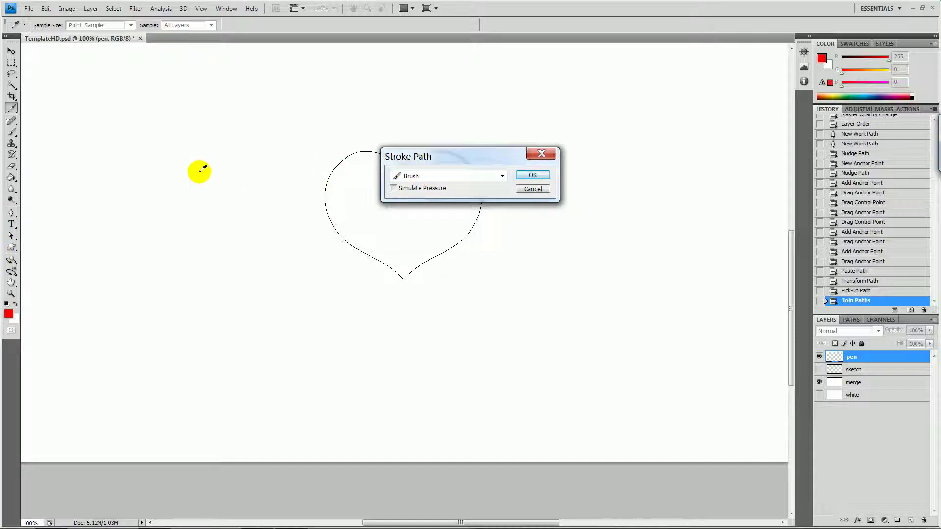
{"action": "left_click", "coordinate": [492, 183]}
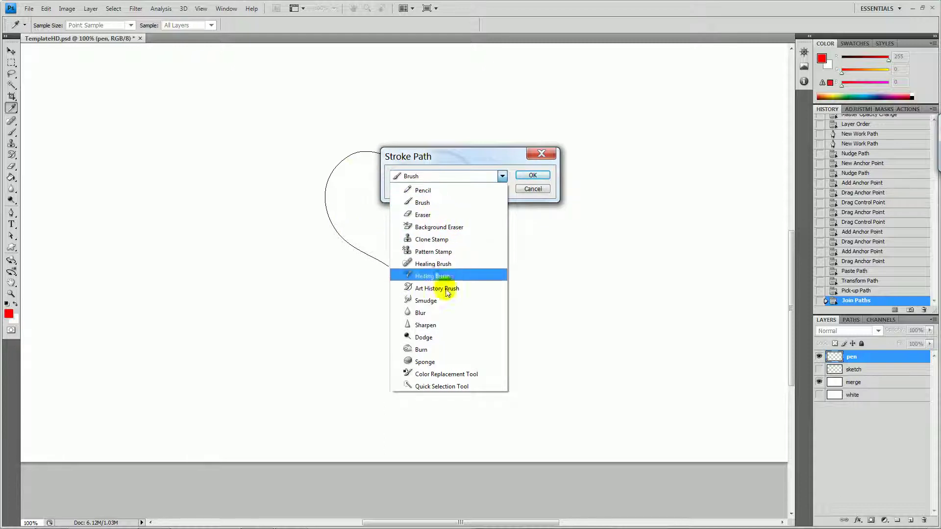
{"action": "left_click", "coordinate": [424, 203]}
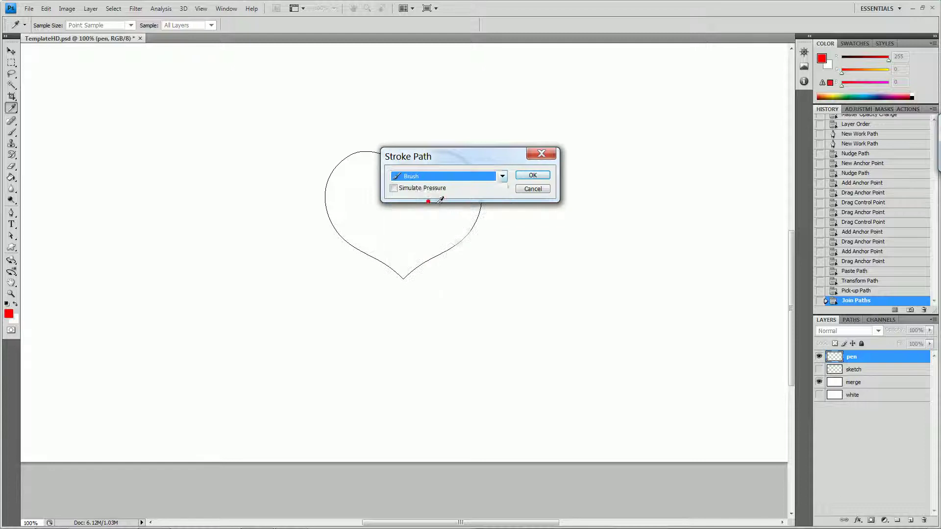
{"action": "left_click", "coordinate": [532, 175]}
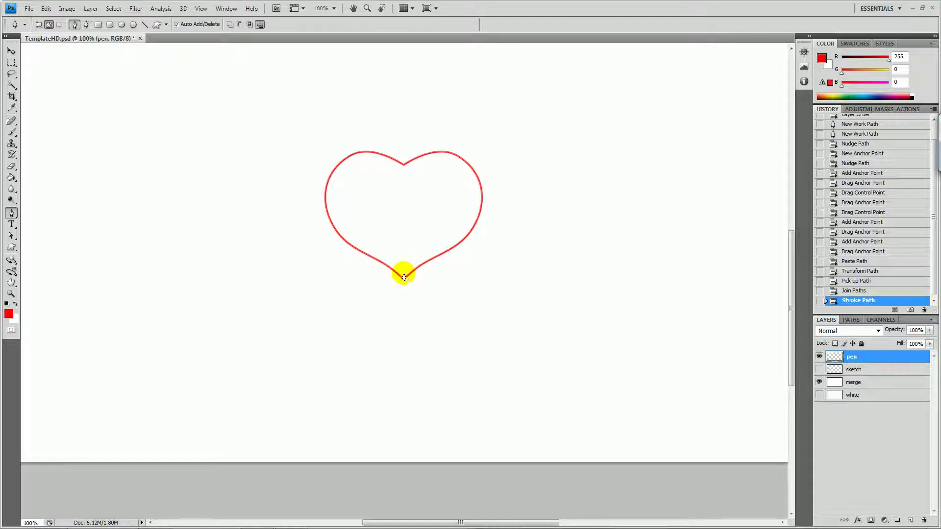
{"action": "key", "text": "z"}
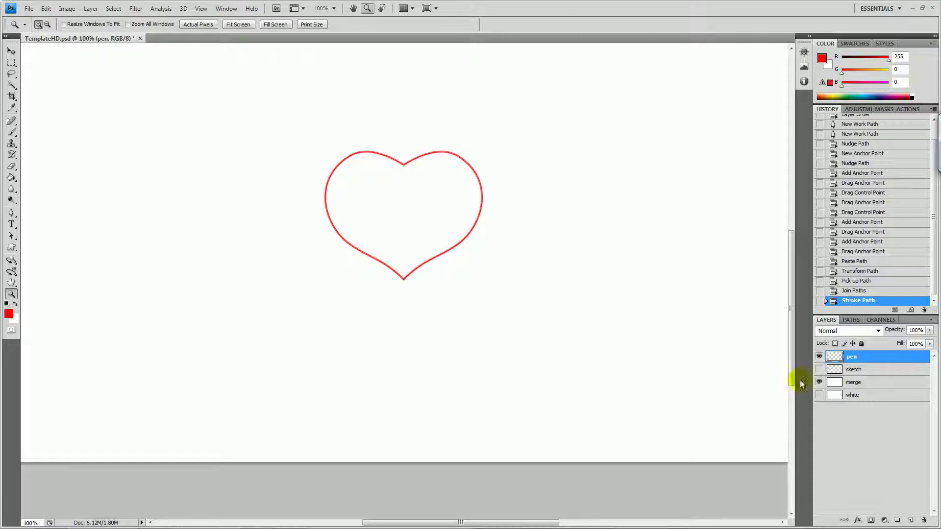
{"action": "key", "text": "shift"}
{"action": "left_click", "coordinate": [841, 386], "text": "shift"}
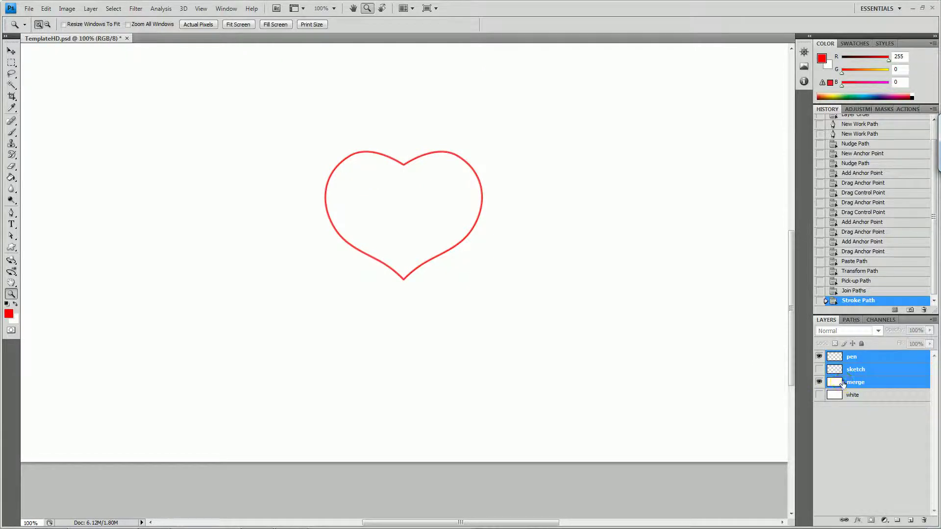
{"action": "right_click", "coordinate": [842, 382]}
{"action": "key", "text": "Escape"}
{"action": "double_click", "coordinate": [858, 376]}
{"action": "key", "text": "Escape"}
{"action": "key", "text": "z"}
{"action": "left_click", "coordinate": [849, 384]}
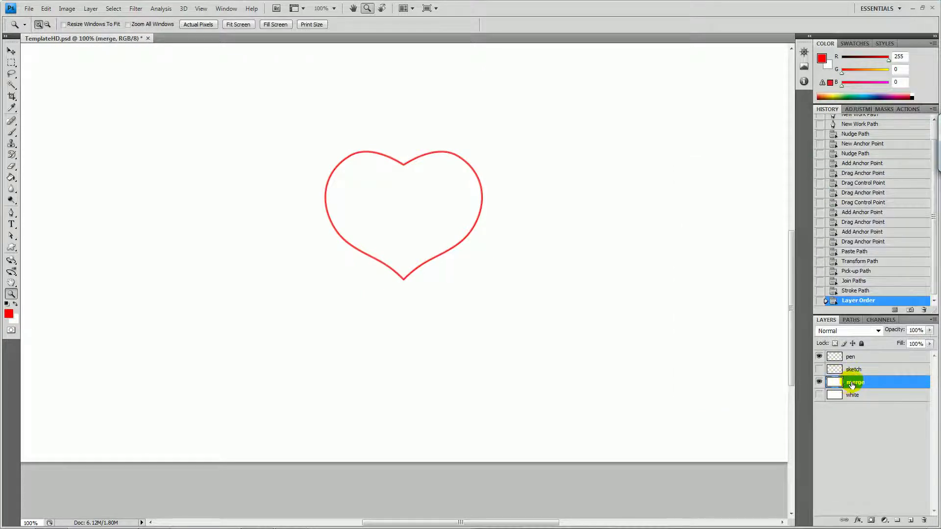
Step: Make the pen layer active, hide it, and delete the heart's work path
{"action": "left_click", "coordinate": [819, 355]}
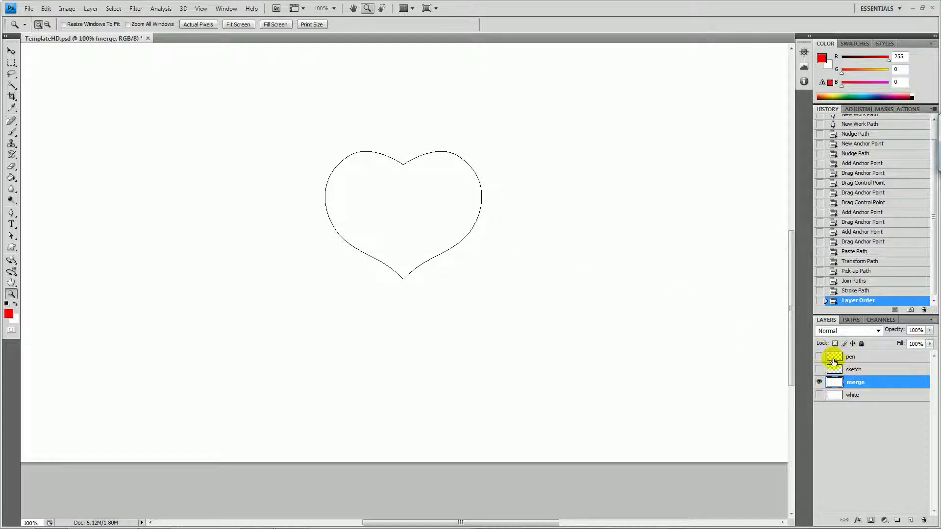
{"action": "double_click", "coordinate": [851, 357]}
{"action": "left_click", "coordinate": [818, 357]}
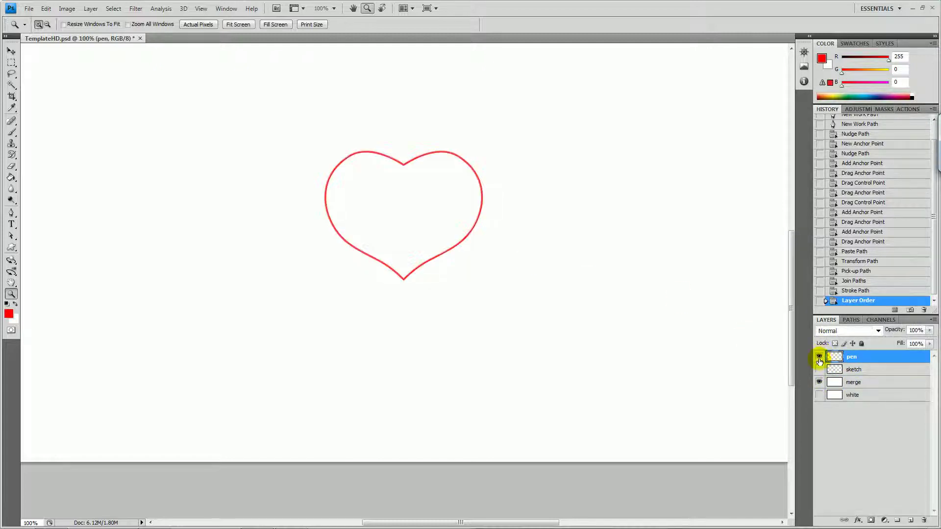
{"action": "left_click", "coordinate": [819, 357]}
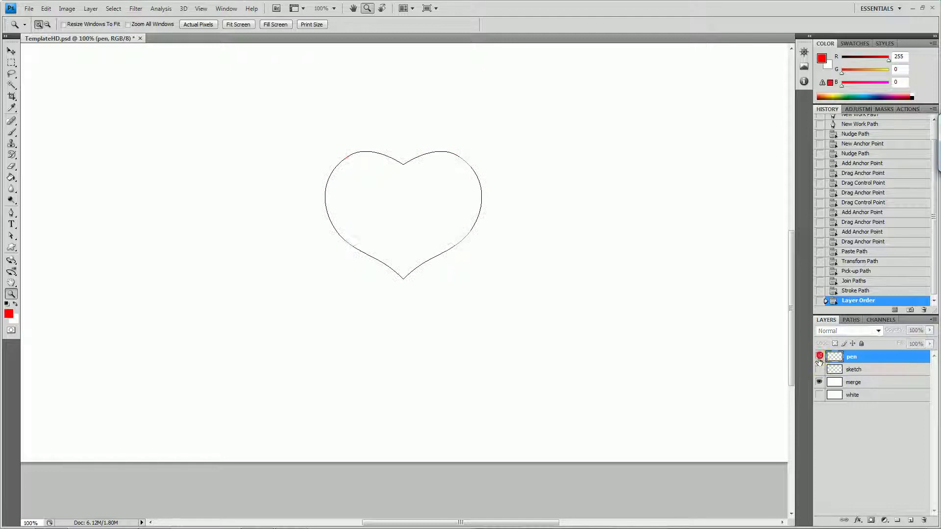
{"action": "left_click", "coordinate": [851, 320]}
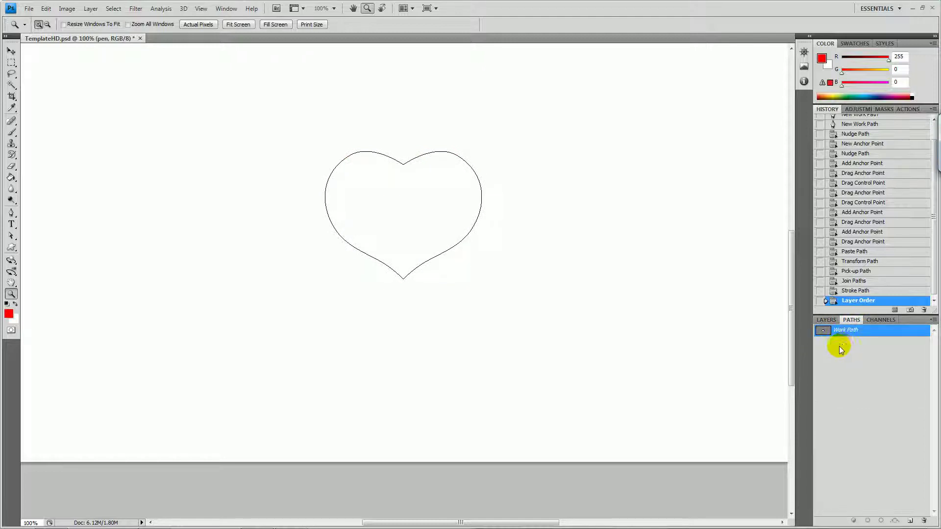
{"action": "key", "text": "Delete"}
{"action": "left_click", "coordinate": [826, 319]}
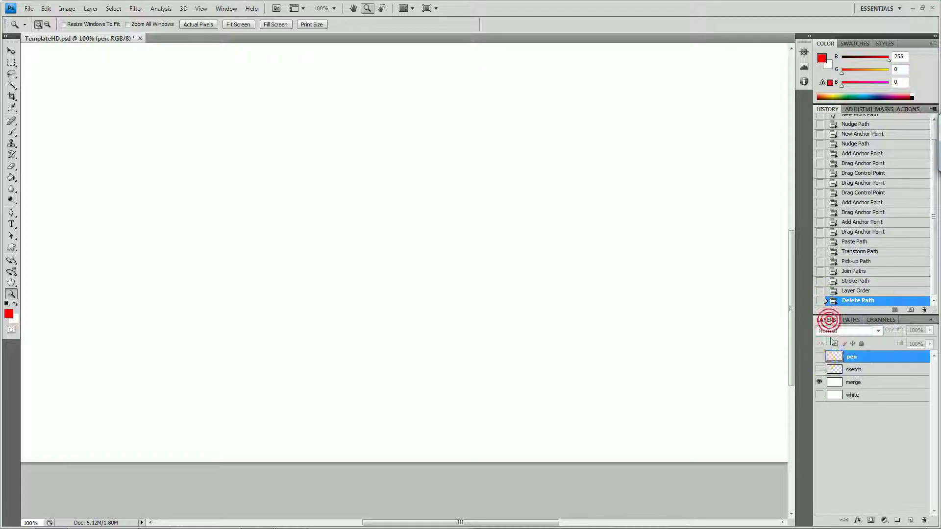
Step: Show the pen layer and briefly hide the merge layer to view the red outline against transparency
{"action": "left_click", "coordinate": [819, 382]}
{"action": "left_click", "coordinate": [819, 356]}
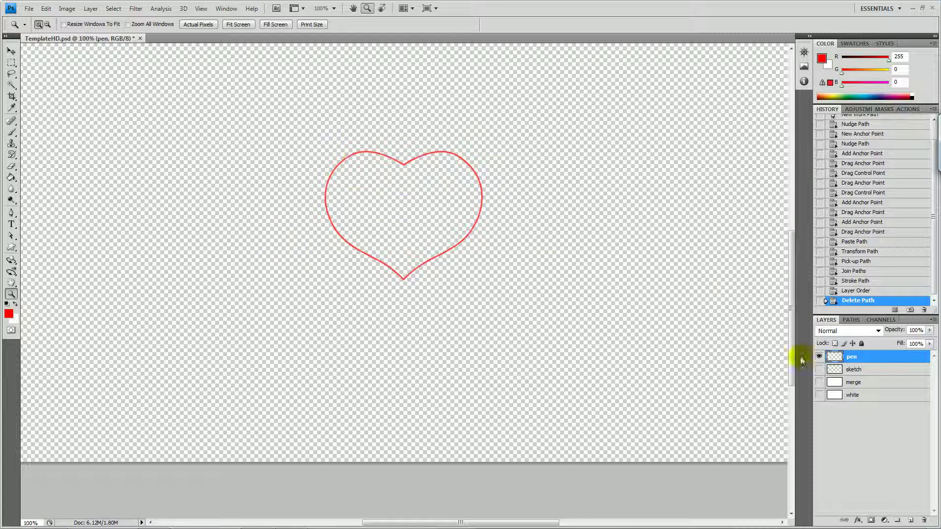
{"action": "left_click", "coordinate": [819, 382]}
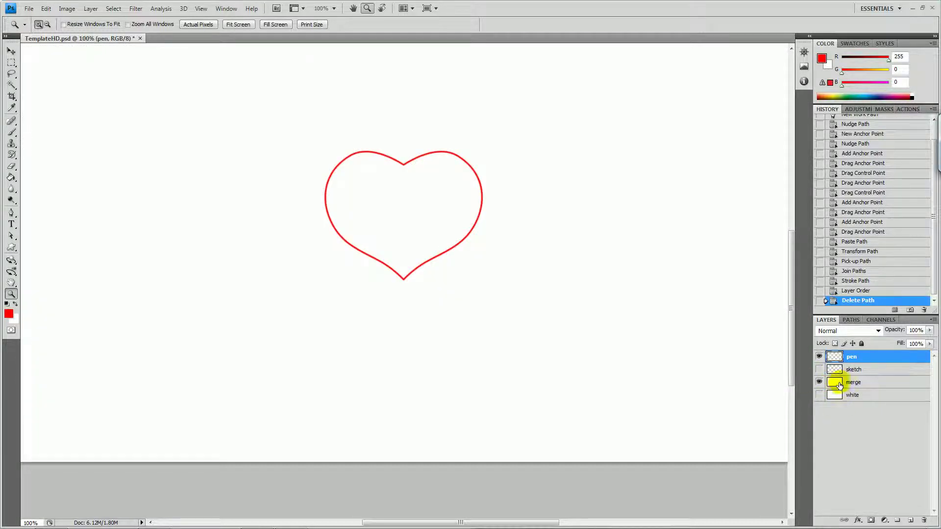
Step: Delete the hidden sketch layer between the pen and merge layers
{"action": "left_click", "coordinate": [841, 386], "text": "shift"}
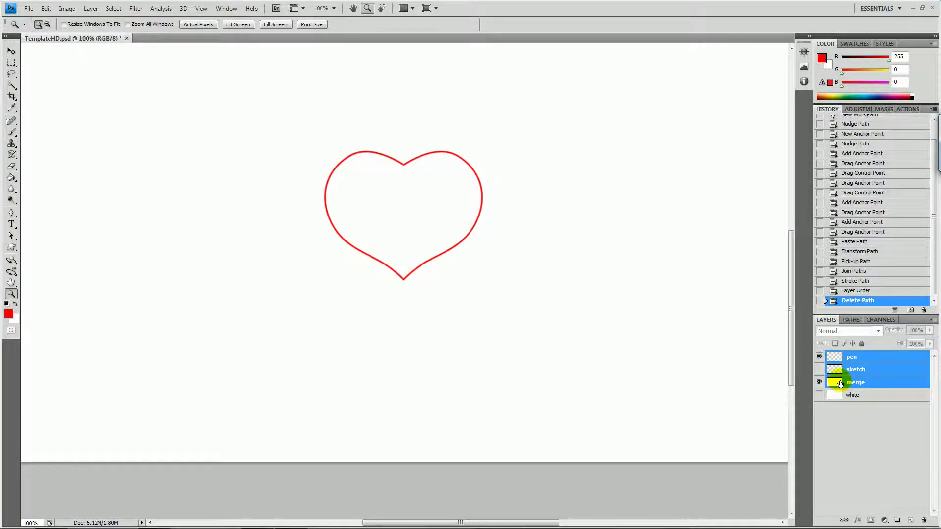
{"action": "right_click", "coordinate": [839, 382]}
{"action": "left_click", "coordinate": [840, 360]}
{"action": "right_click", "coordinate": [855, 372]}
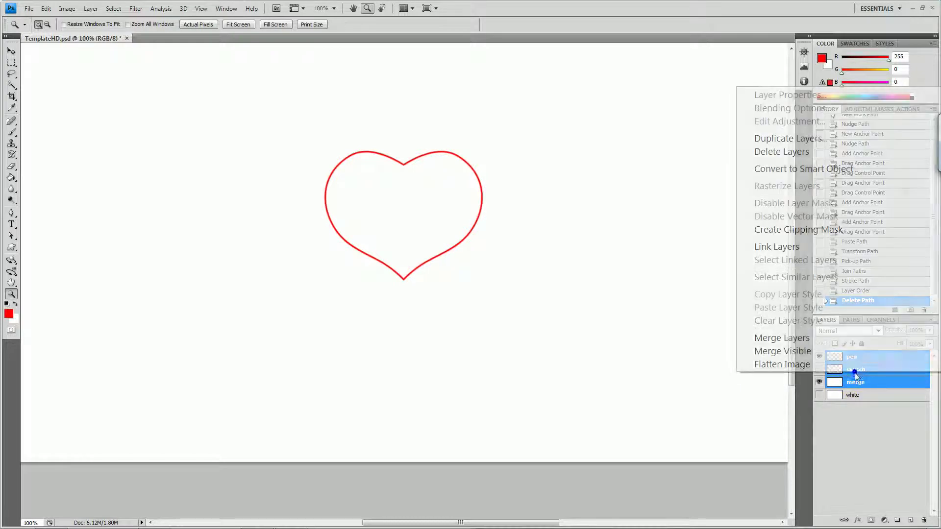
{"action": "left_click", "coordinate": [851, 381]}
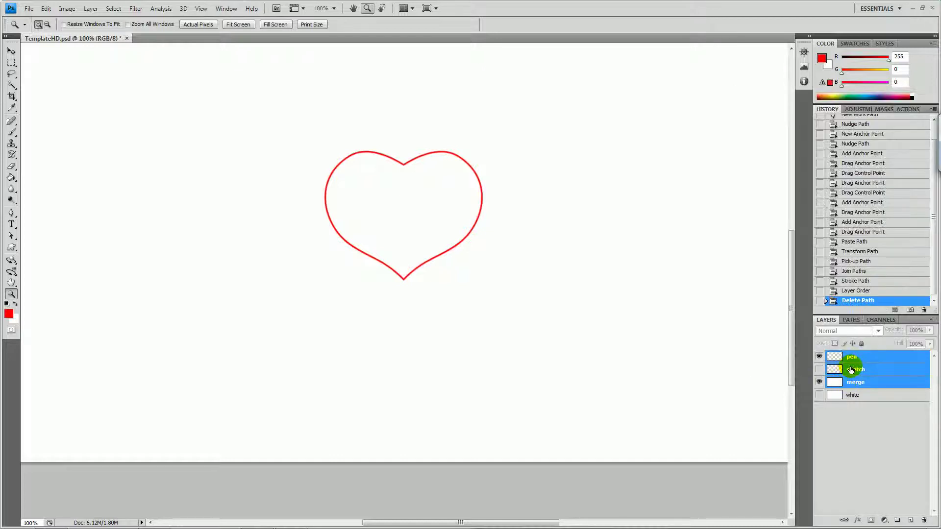
{"action": "left_click", "coordinate": [850, 368]}
{"action": "key", "text": "Delete"}
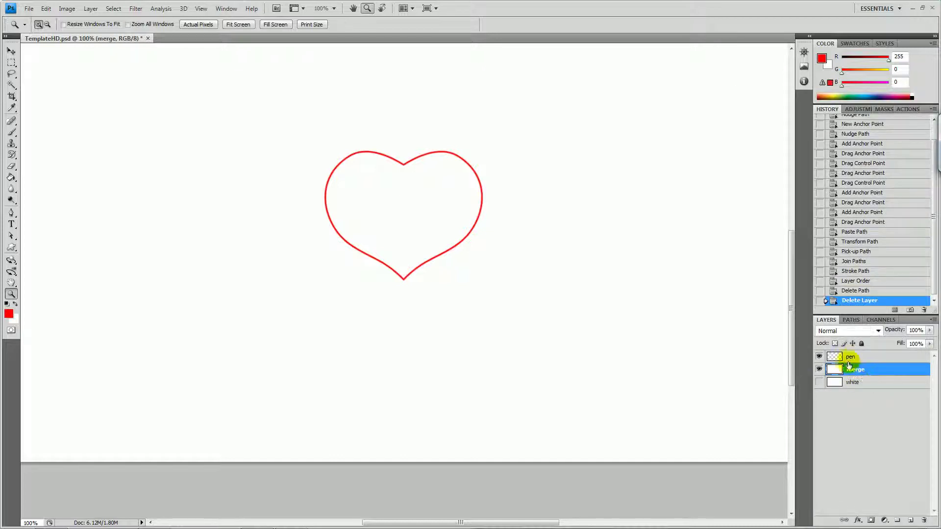
Step: Merge the pen and merge layers into a single layer
{"action": "double_click", "coordinate": [855, 358]}
{"action": "key", "text": "Escape"}
{"action": "left_click", "coordinate": [852, 371], "text": "shift"}
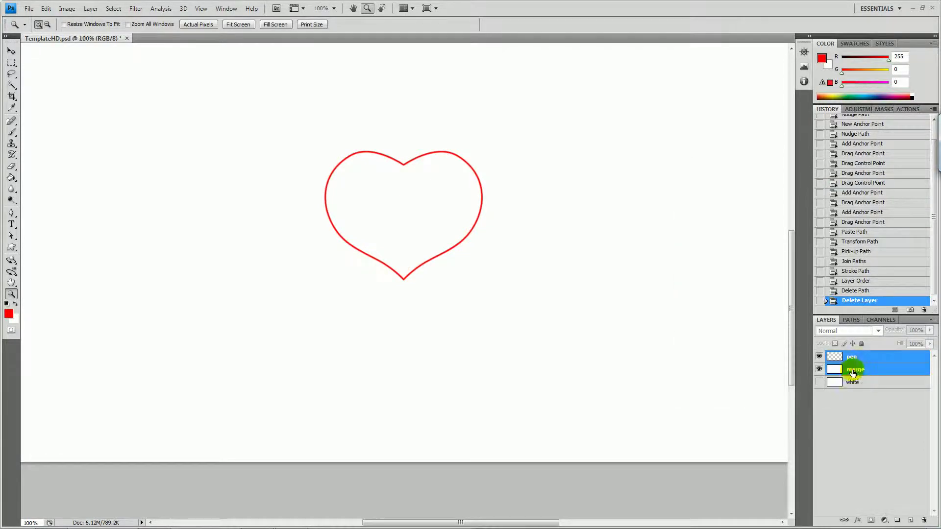
{"action": "right_click", "coordinate": [852, 373]}
{"action": "left_click", "coordinate": [781, 332]}
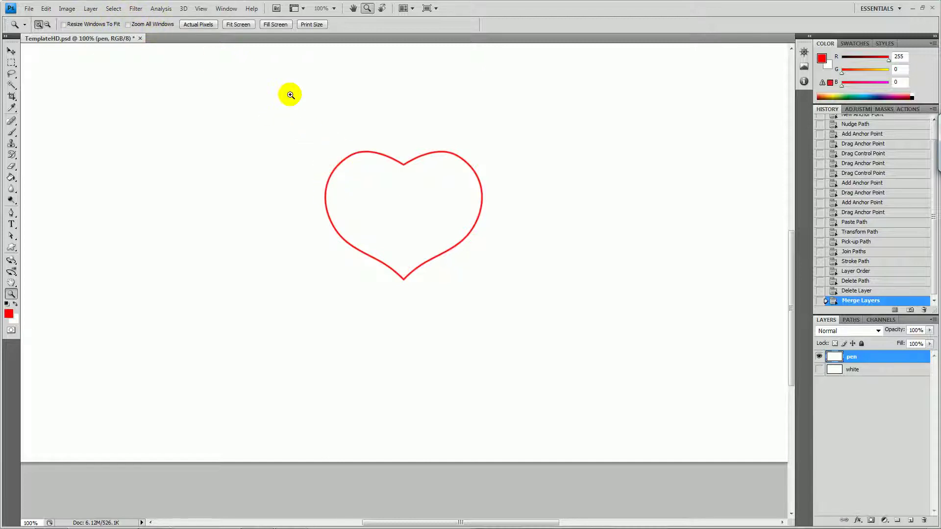
Step: Open Gaussian Blur for the merged pen layer and preview stronger blur radii on the heart, such as 6.5 pixels
{"action": "left_click", "coordinate": [135, 8]}
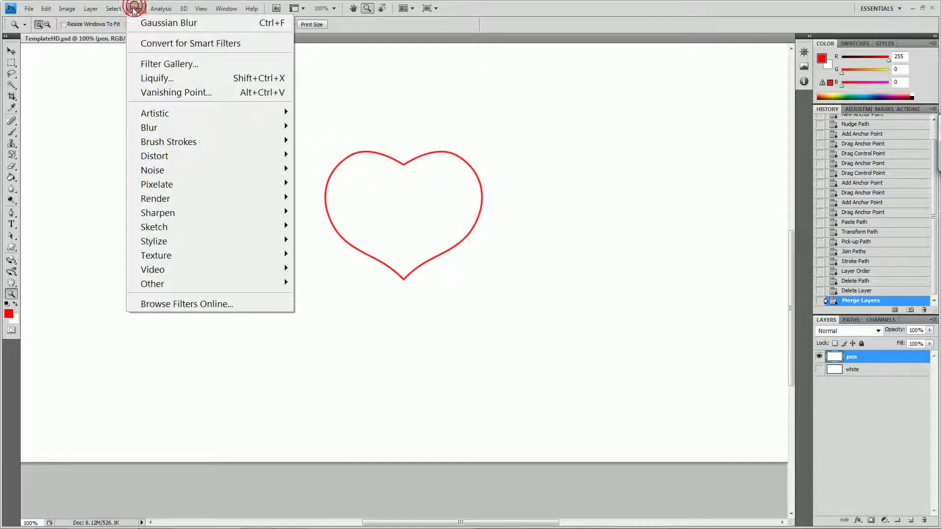
{"action": "mouse_move", "coordinate": [255, 126]}
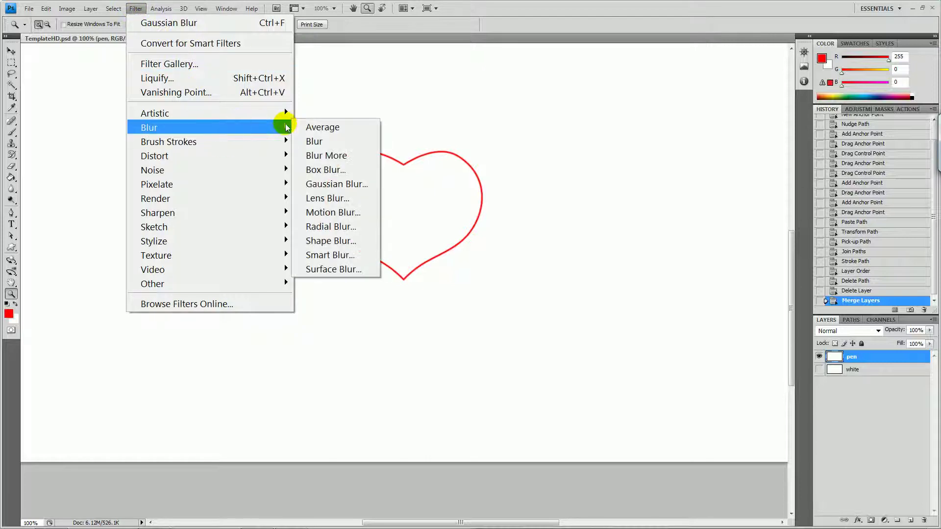
{"action": "left_click", "coordinate": [339, 184]}
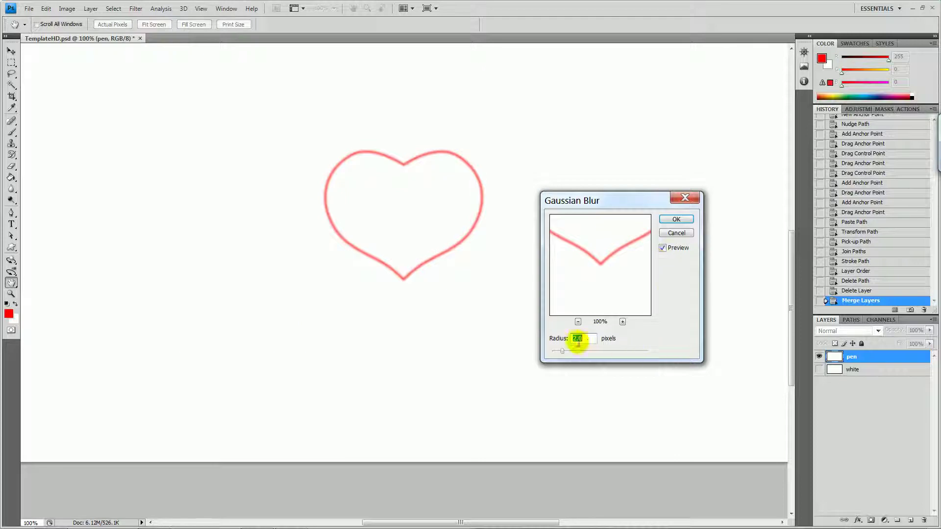
{"action": "left_click_drag", "start_coordinate": [562, 351], "coordinate": [560, 351]}
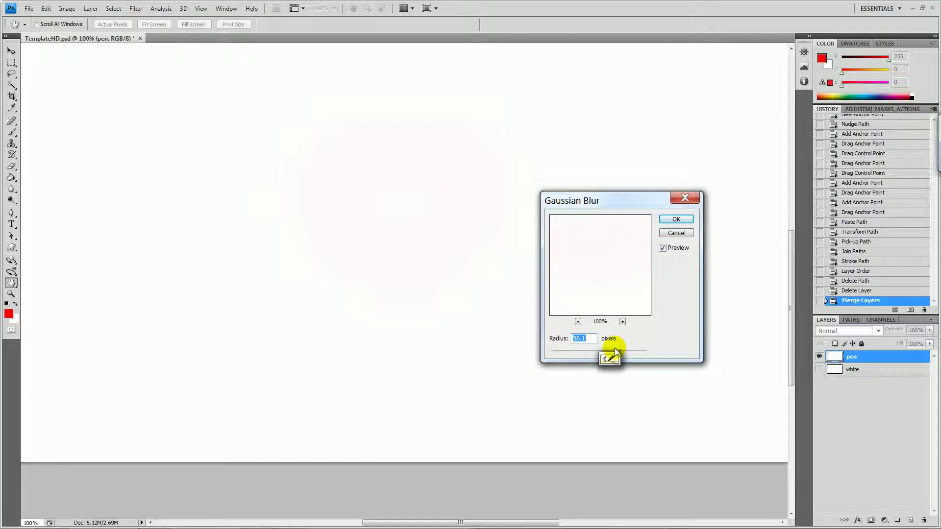
{"action": "left_click_drag", "start_coordinate": [583, 352], "coordinate": [581, 351]}
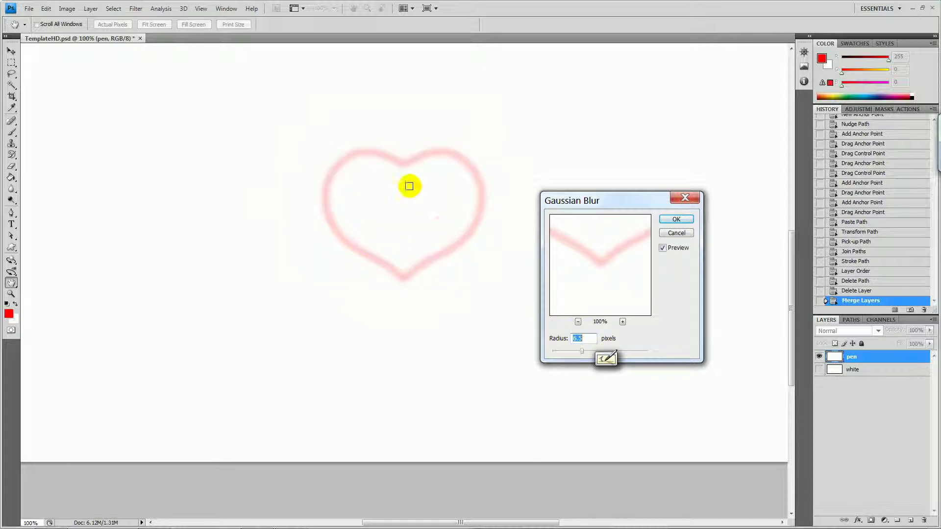
{"action": "left_click_drag", "start_coordinate": [582, 352], "coordinate": [550, 351]}
Step: Compare blur radii of 1 and 2 pixels and apply the Gaussian Blur with a radius of 1.5 pixels
{"action": "left_click", "coordinate": [590, 338]}
{"action": "key", "text": "BackSpace"}
{"action": "key", "text": "BackSpace"}
{"action": "key", "text": "BackSpace"}
{"action": "type", "text": "1"}
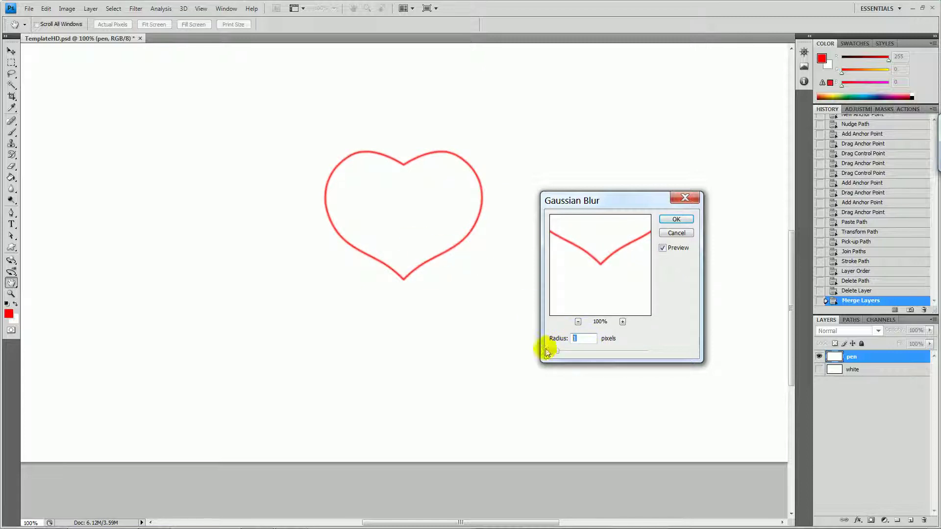
{"action": "type", "text": "2"}
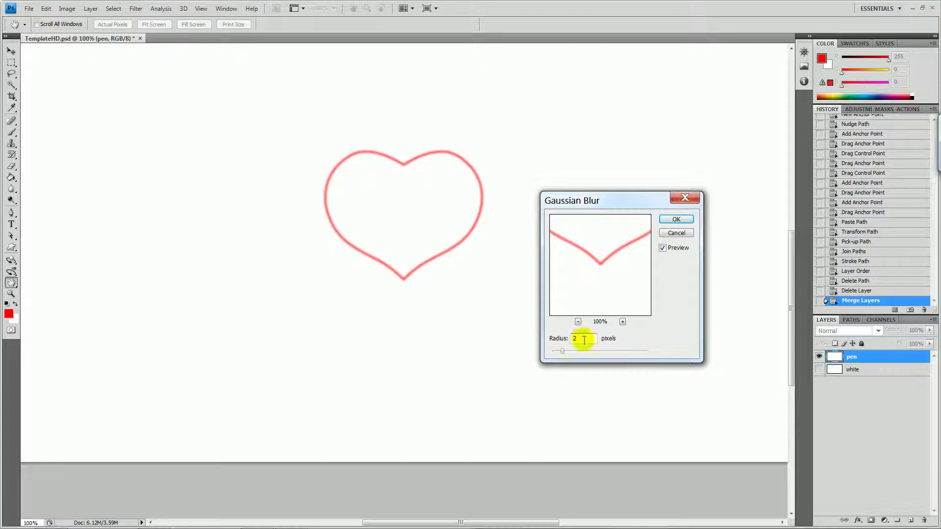
{"action": "type", "text": "1."}
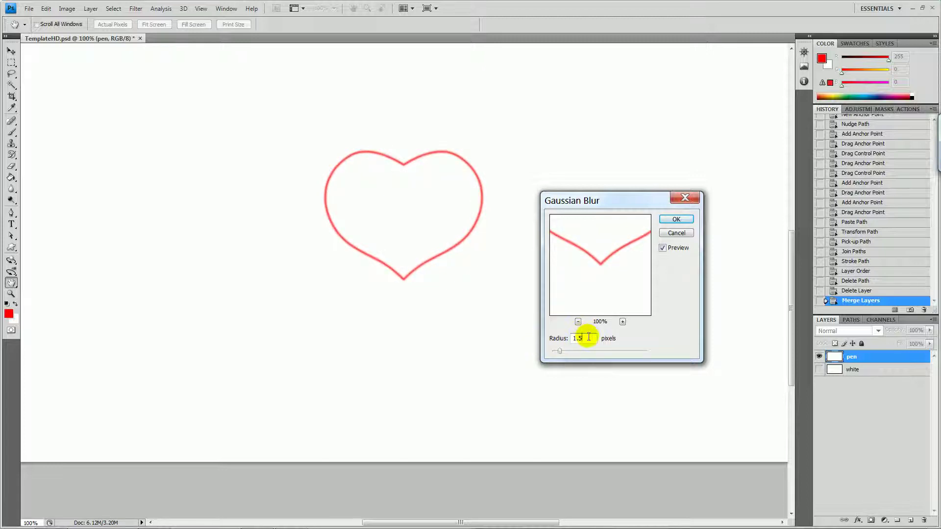
{"action": "type", "text": "5"}
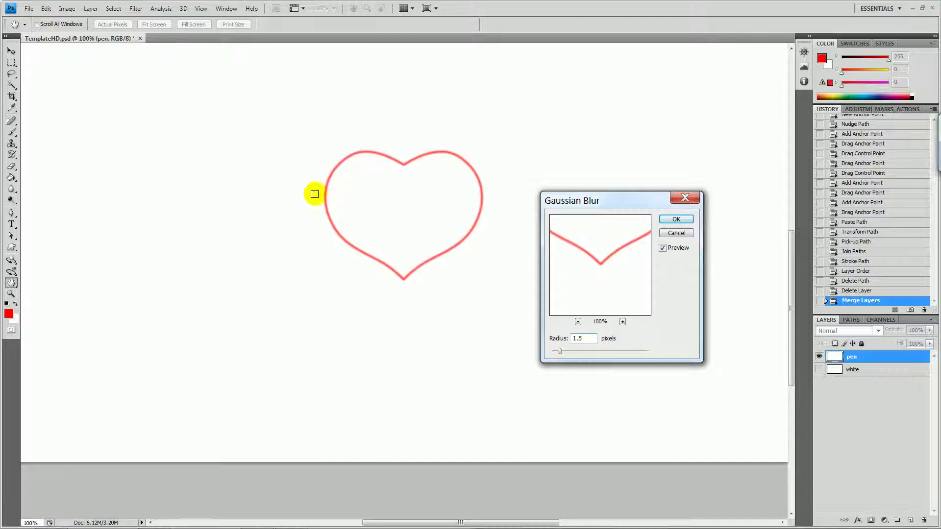
{"action": "left_click", "coordinate": [677, 220]}
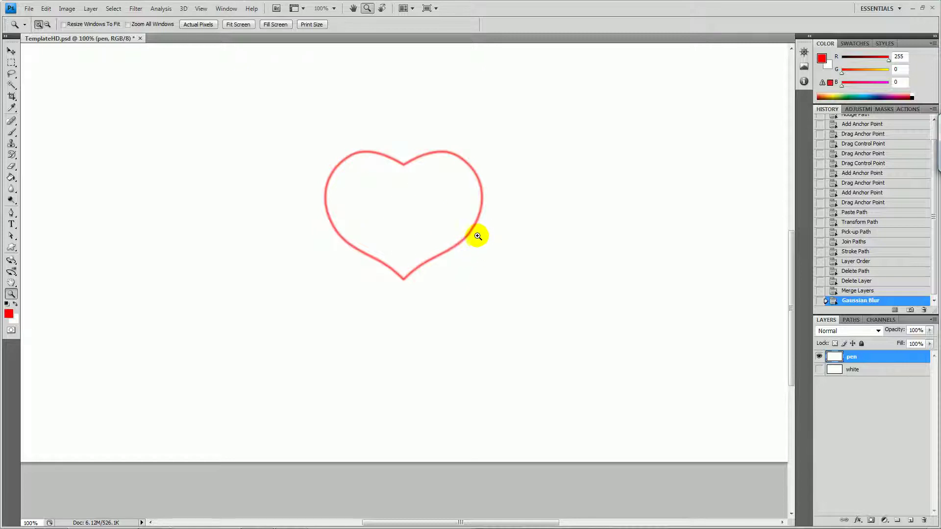
Step: Select the white area outside the heart with the Magic Wand at tolerance 32 and delete it
{"action": "key", "text": "w"}
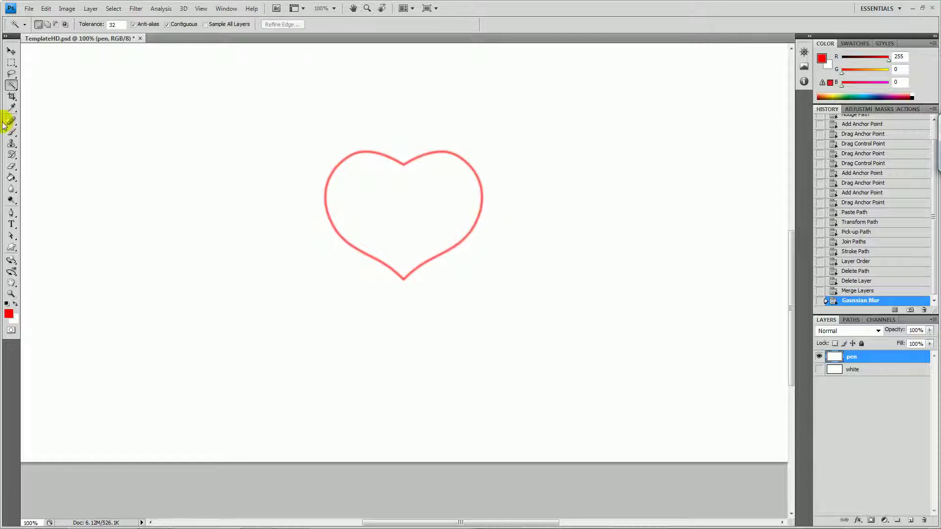
{"action": "left_click", "coordinate": [542, 284]}
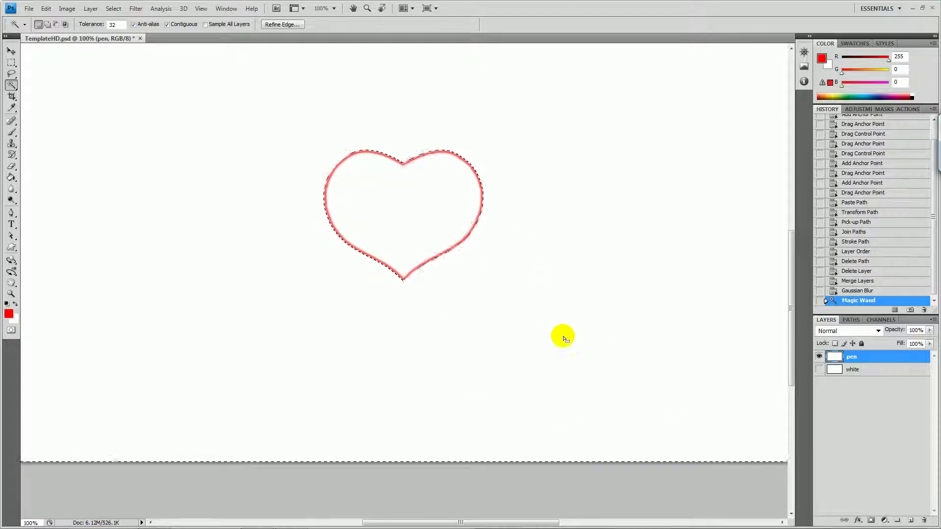
{"action": "key", "text": "Delete"}
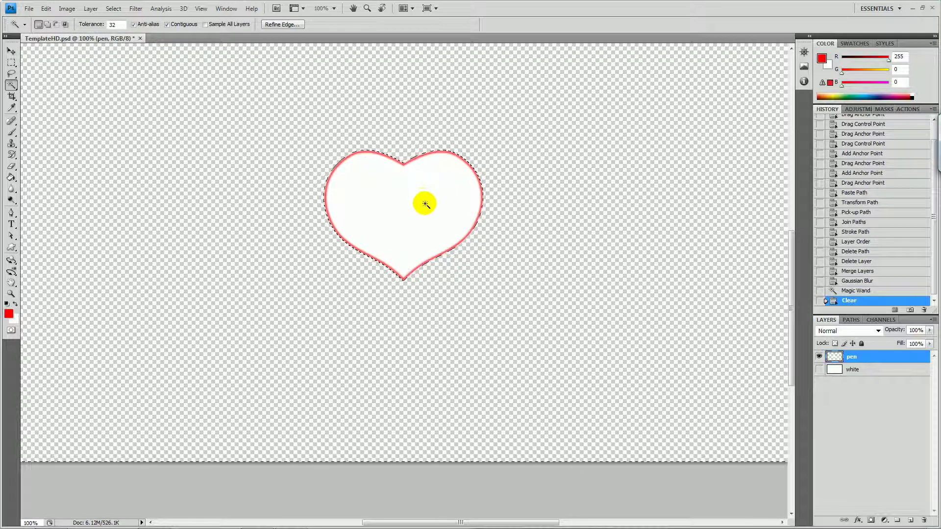
Step: Delete the white area inside the heart outline with the Magic Wand and clear the selection
{"action": "left_click", "coordinate": [413, 214]}
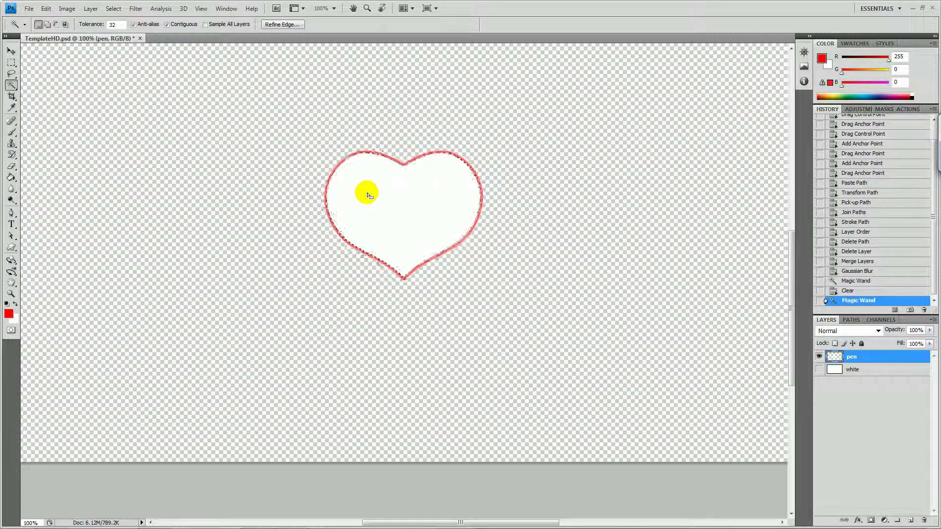
{"action": "key", "text": "Delete"}
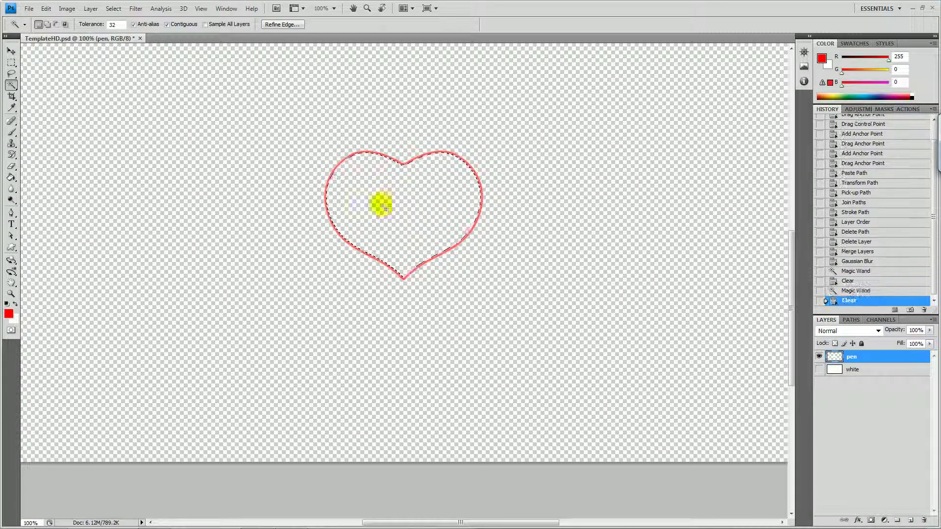
{"action": "key", "text": "ctrl+d"}
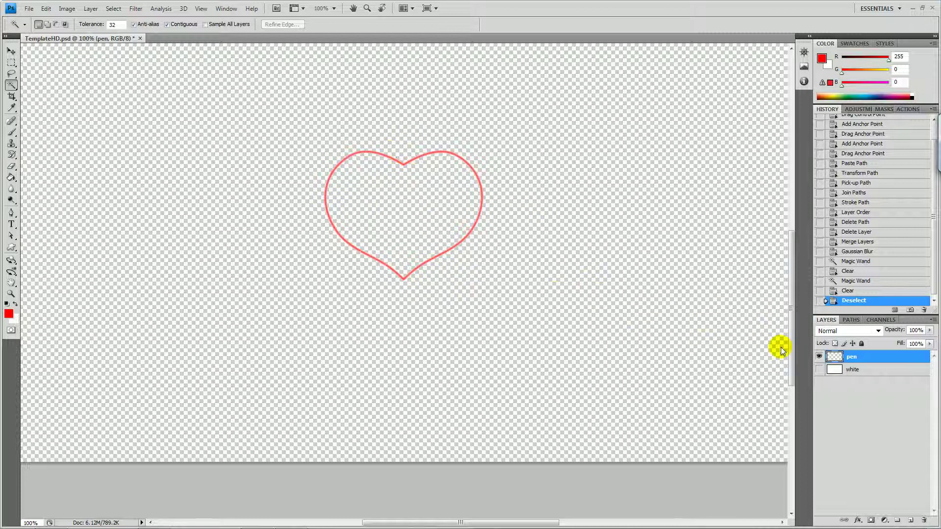
Step: Load the heart outline on the pen layer as a selection and add a Solid Color fill layer from it
{"action": "left_click", "coordinate": [836, 359], "text": "ctrl"}
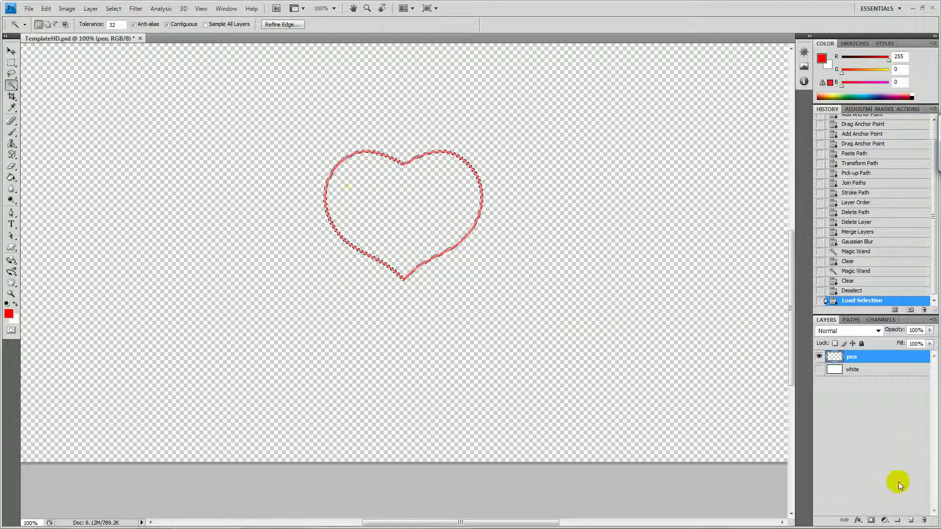
{"action": "left_click", "coordinate": [884, 520]}
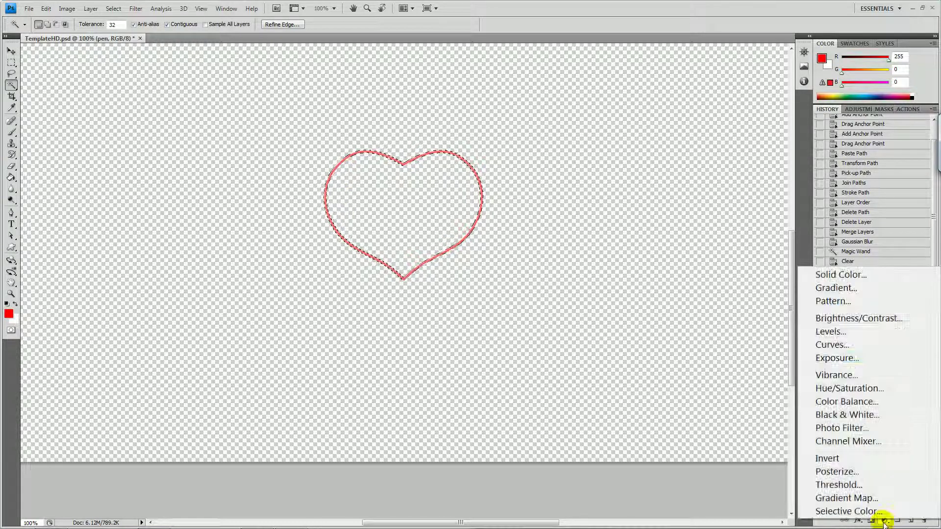
{"action": "left_click", "coordinate": [884, 521]}
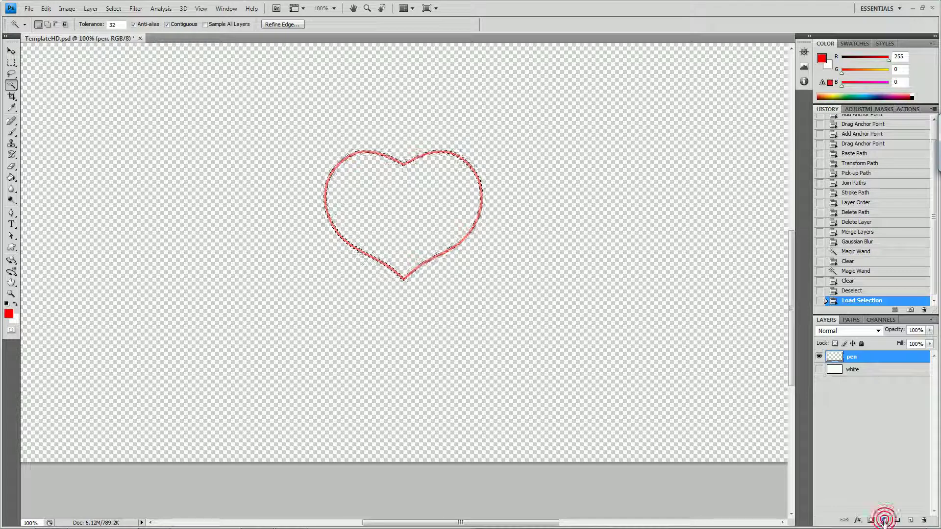
{"action": "left_click", "coordinate": [884, 521]}
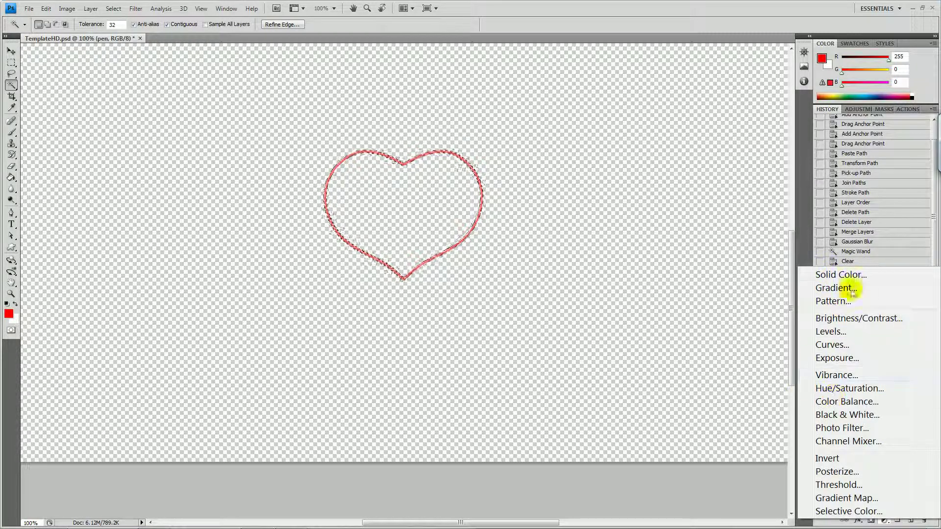
{"action": "left_click", "coordinate": [829, 274]}
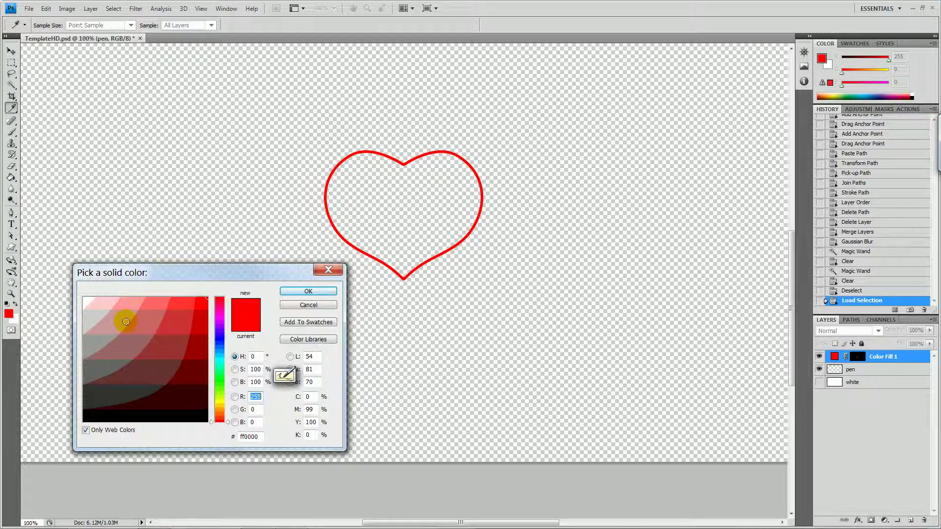
Step: Preview other fill colors such as black on the outline, and apply pure red ff0000 as the solid color
{"action": "left_click", "coordinate": [100, 297]}
{"action": "left_click", "coordinate": [184, 348]}
{"action": "mouse_move", "coordinate": [172, 397]}
{"action": "left_mouse_down"}
{"action": "mouse_move", "coordinate": [178, 391]}
{"action": "mouse_move", "coordinate": [95, 419]}
{"action": "mouse_move", "coordinate": [85, 413]}
{"action": "left_mouse_up"}
{"action": "left_click", "coordinate": [435, 281]}
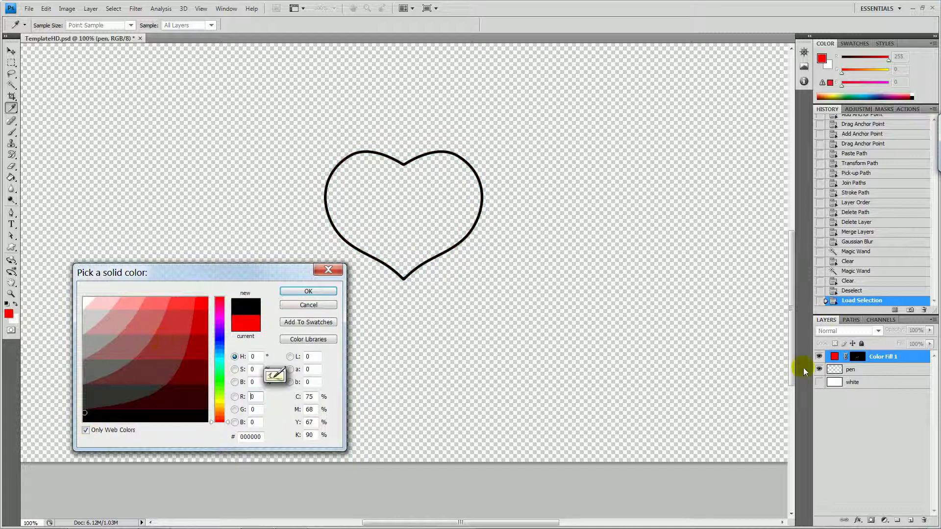
{"action": "left_click", "coordinate": [200, 305]}
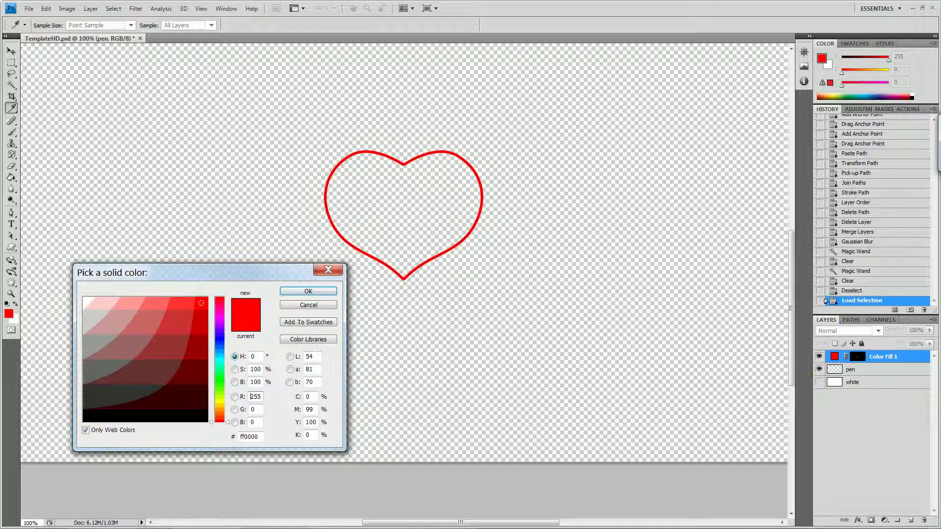
{"action": "left_click", "coordinate": [299, 290]}
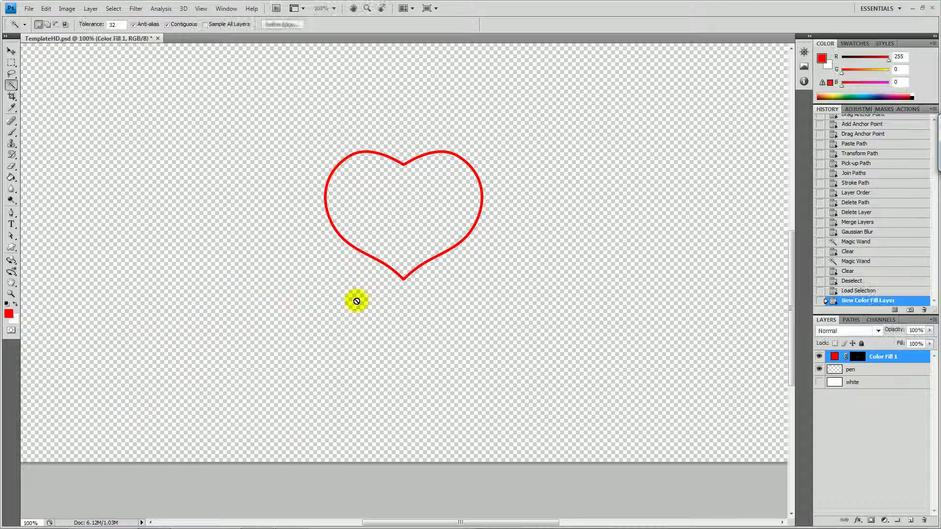
Step: Show the white background layer and compare the heart outline with the red color fill layer hidden and shown
{"action": "left_click", "coordinate": [820, 383]}
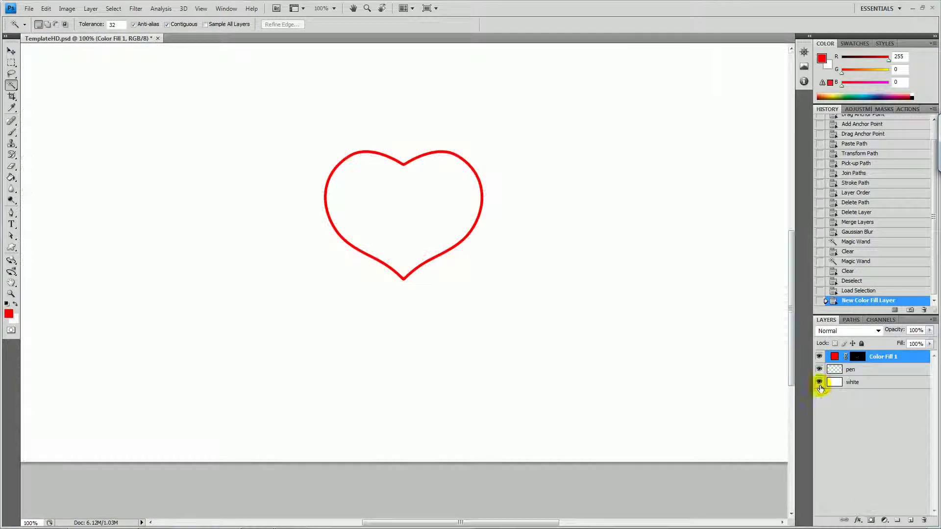
{"action": "left_click", "coordinate": [820, 356]}
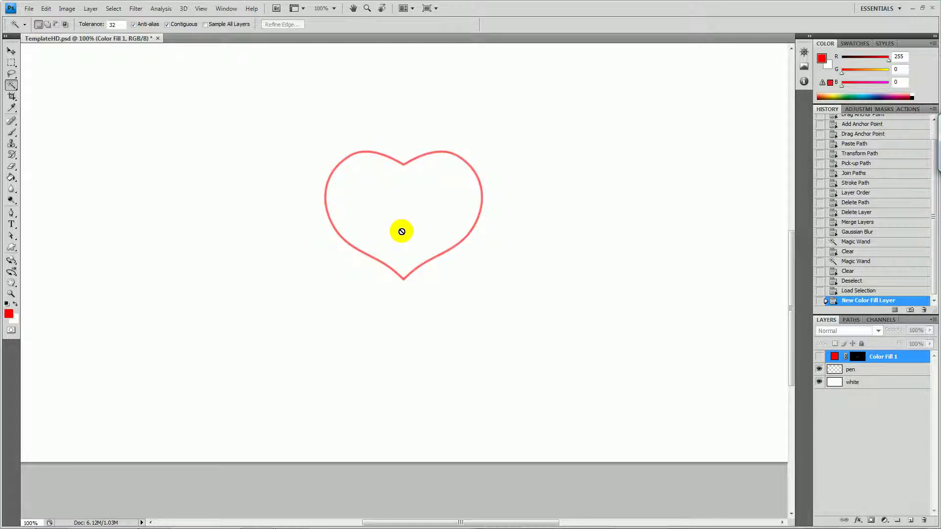
{"action": "left_click", "coordinate": [820, 357]}
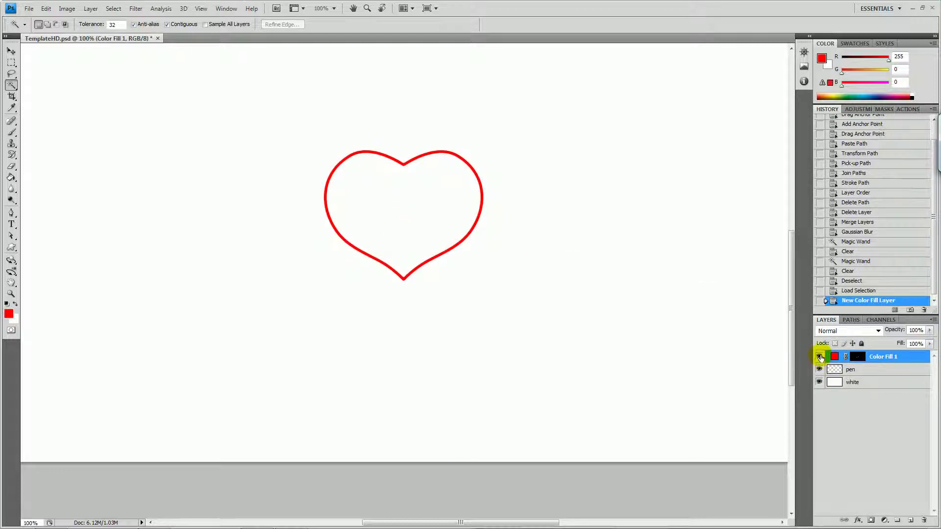
{"action": "left_click", "coordinate": [820, 357]}
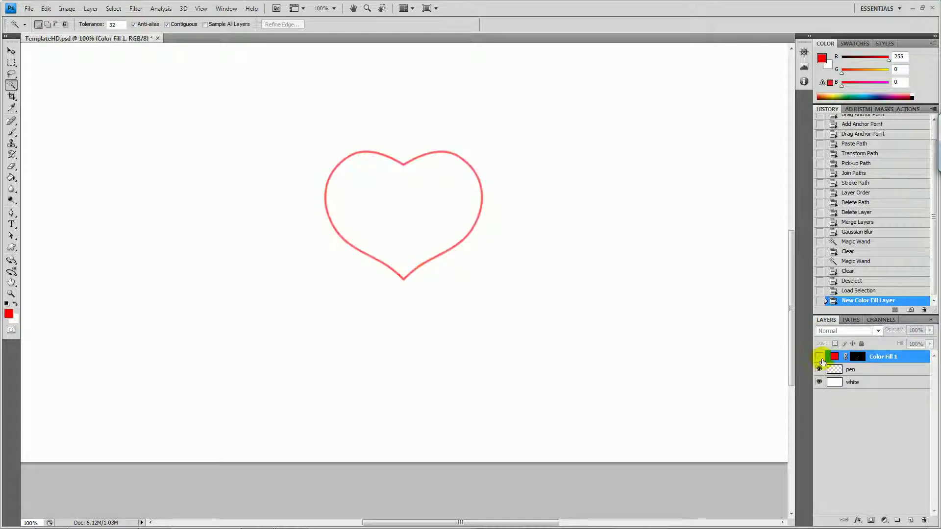
{"action": "left_click", "coordinate": [819, 357]}
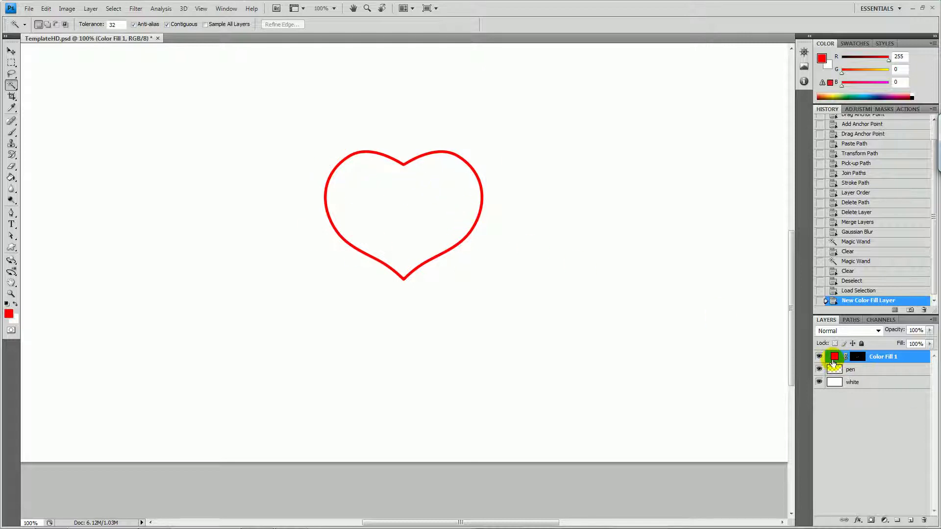
{"action": "left_click_drag", "start_coordinate": [833, 361], "coordinate": [374, 415]}
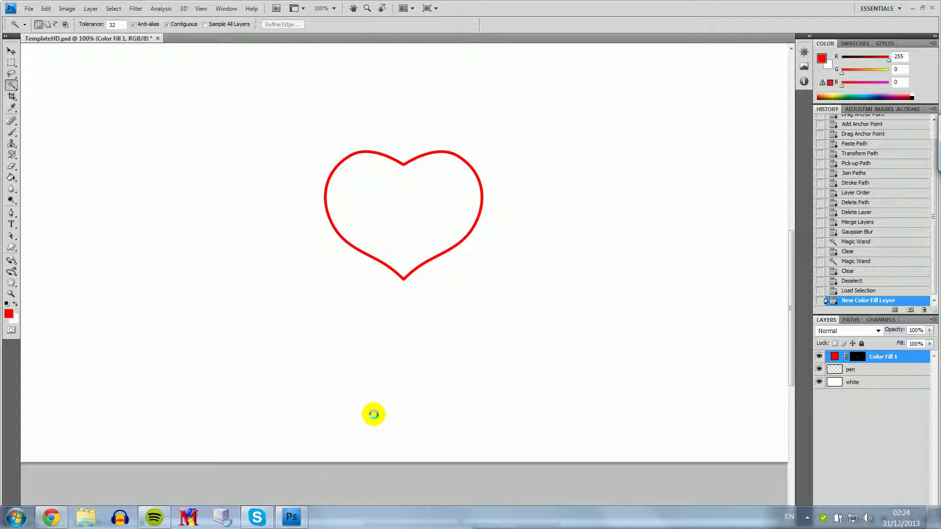